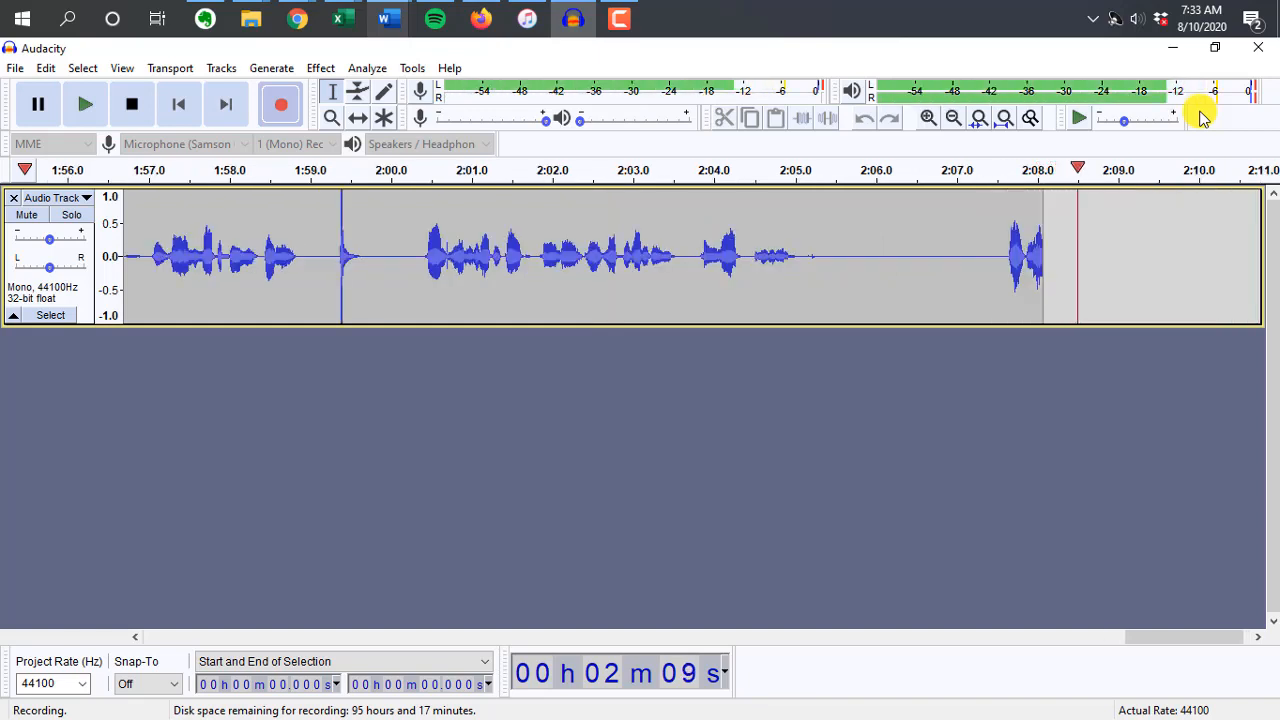
Stop the recording, record a further take onto the end of the same track, and stop it again
{"action": "left_click", "coordinate": [131, 103]}
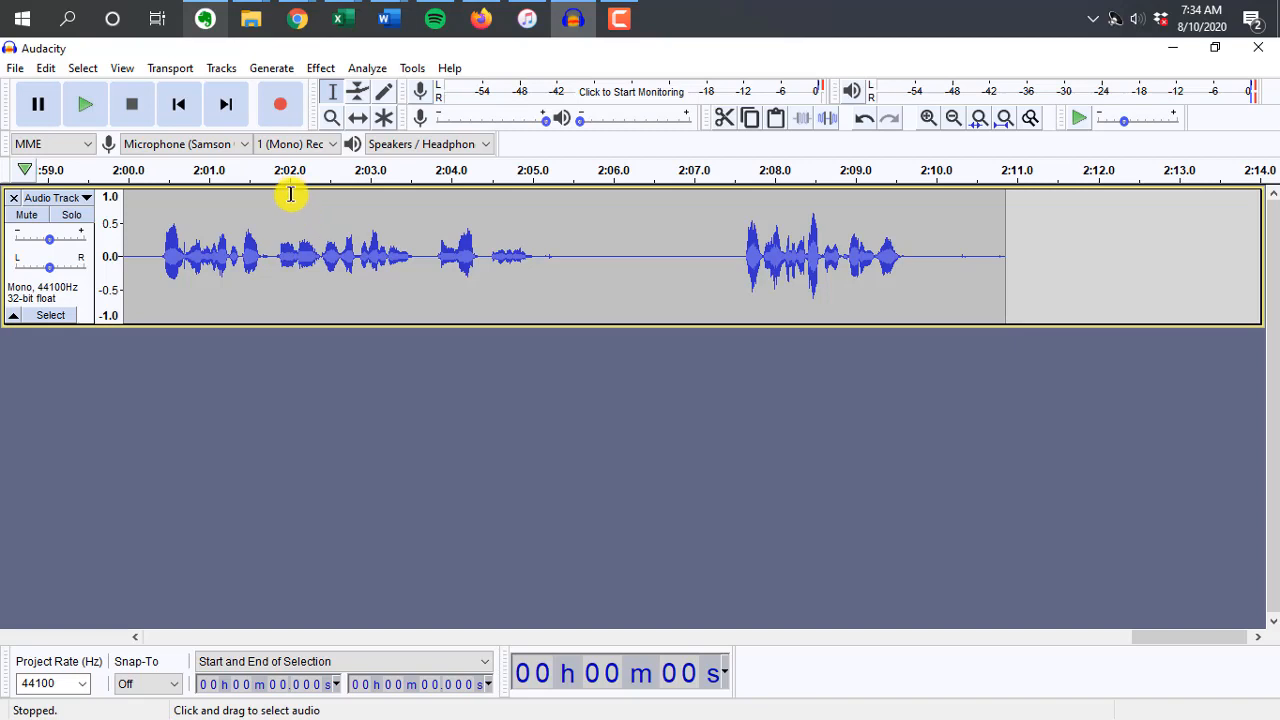
{"action": "left_click", "coordinate": [281, 107]}
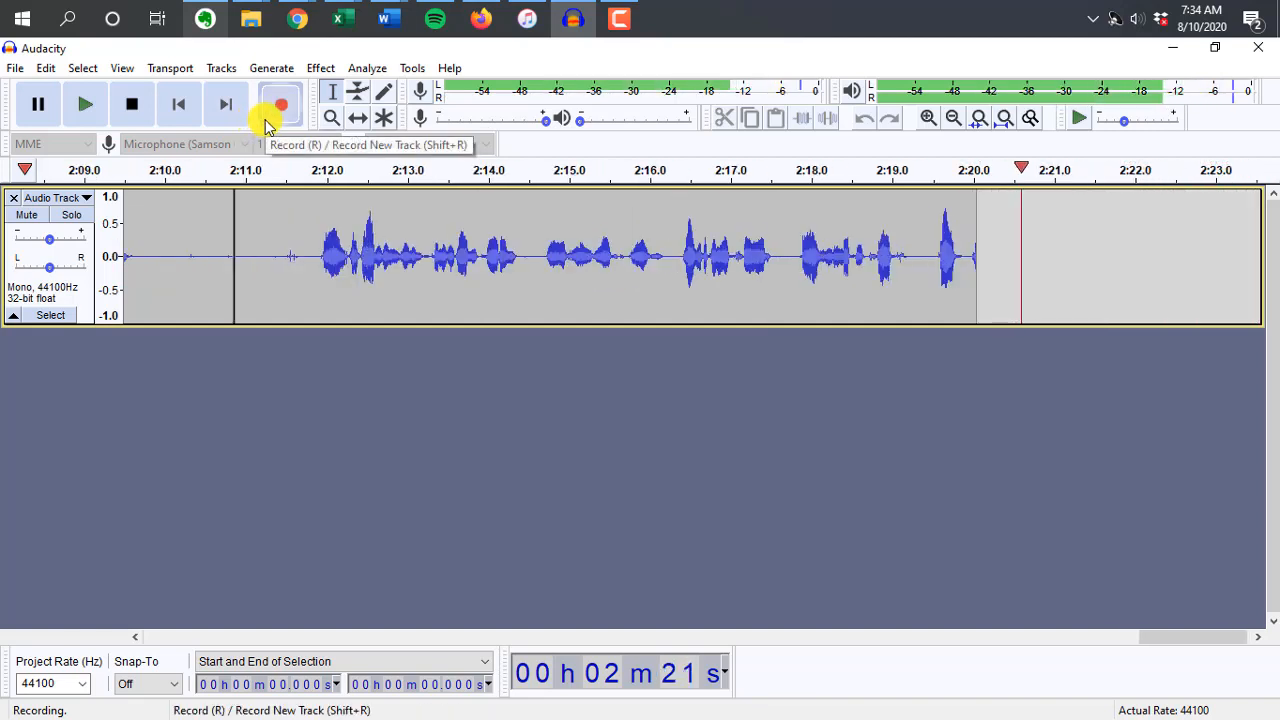
{"action": "left_click", "coordinate": [136, 108]}
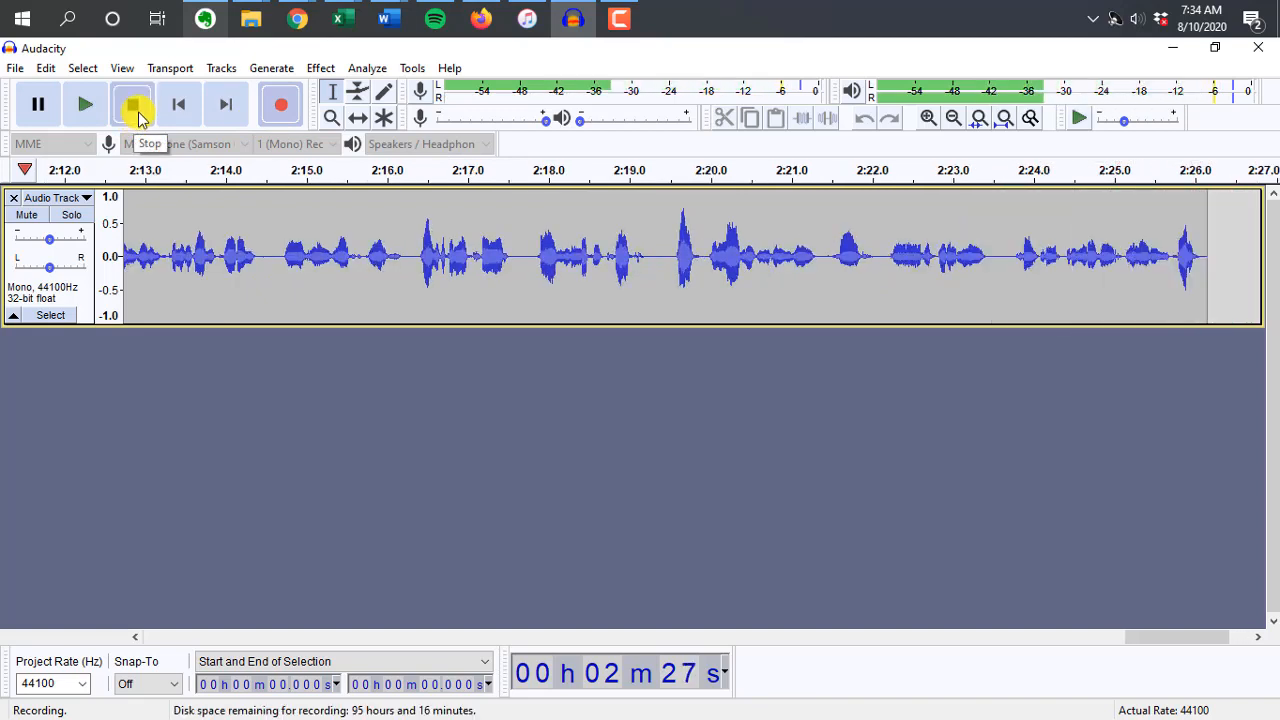
Record a second, separate track starting at about 0.29 s near the project start and stop it at about 20.6 s
{"action": "key", "text": "Home"}
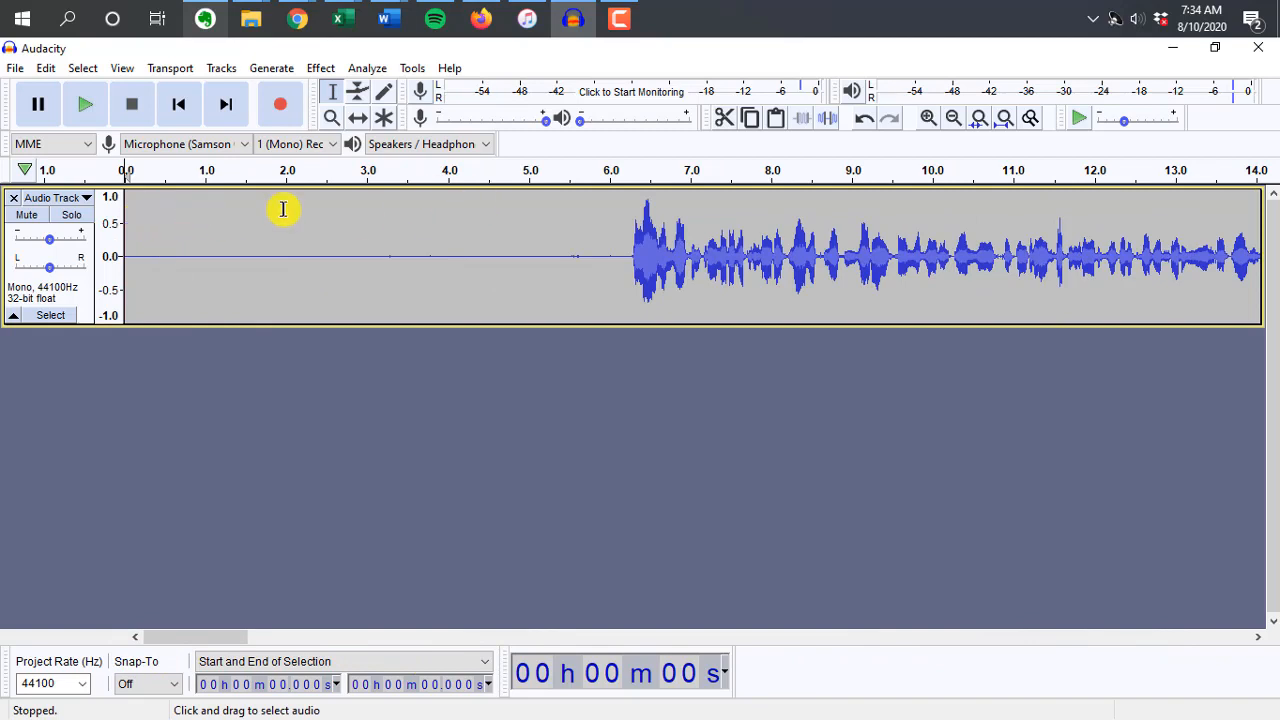
{"action": "left_click", "coordinate": [148, 216]}
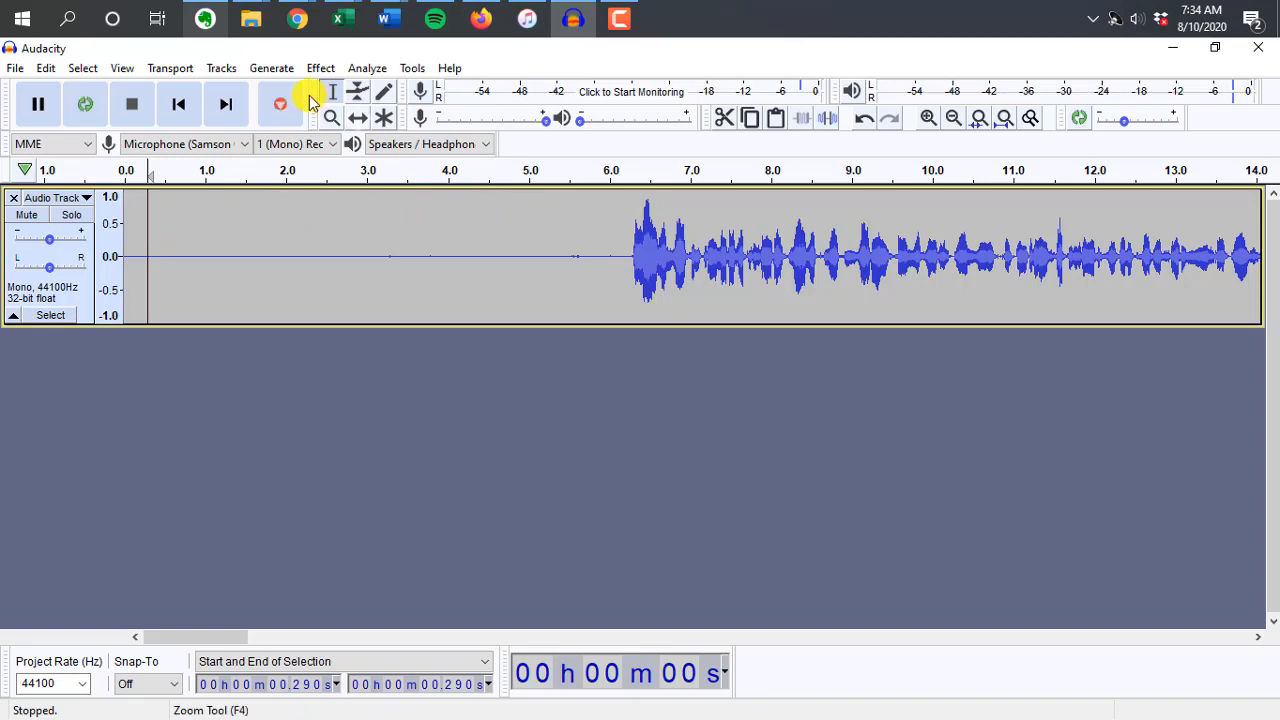
{"action": "left_click", "coordinate": [281, 108]}
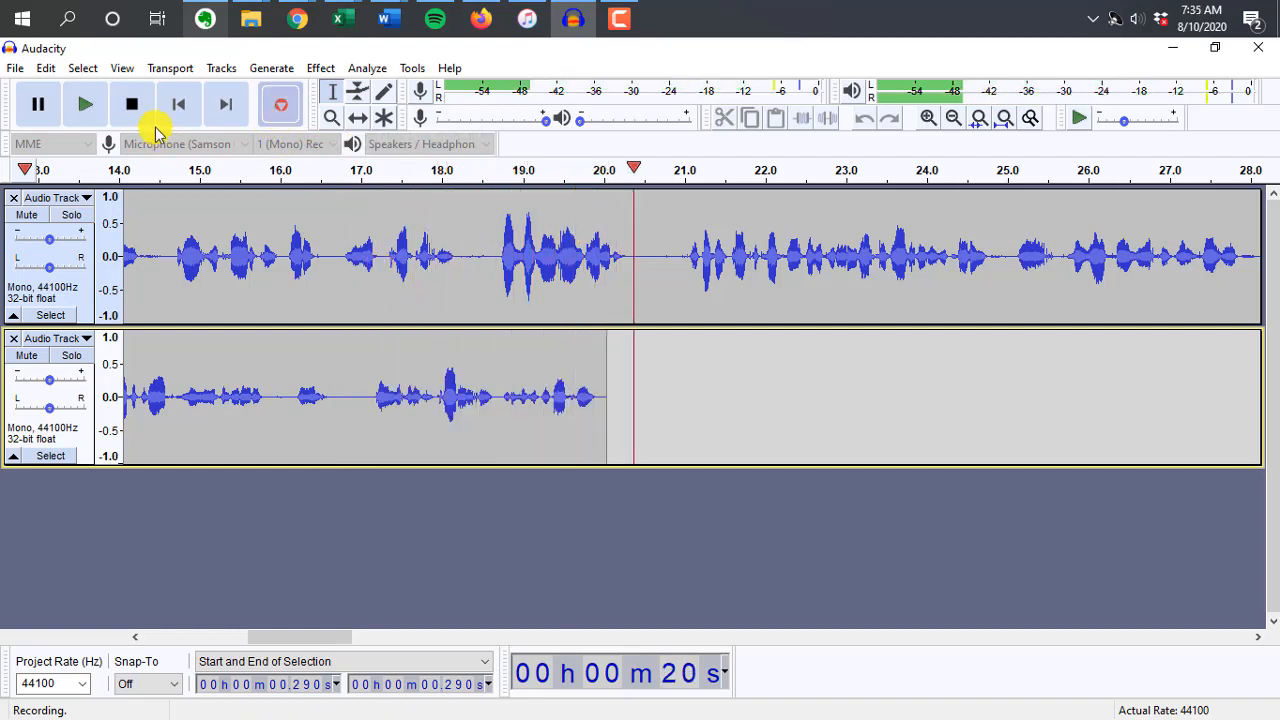
{"action": "left_click", "coordinate": [131, 104]}
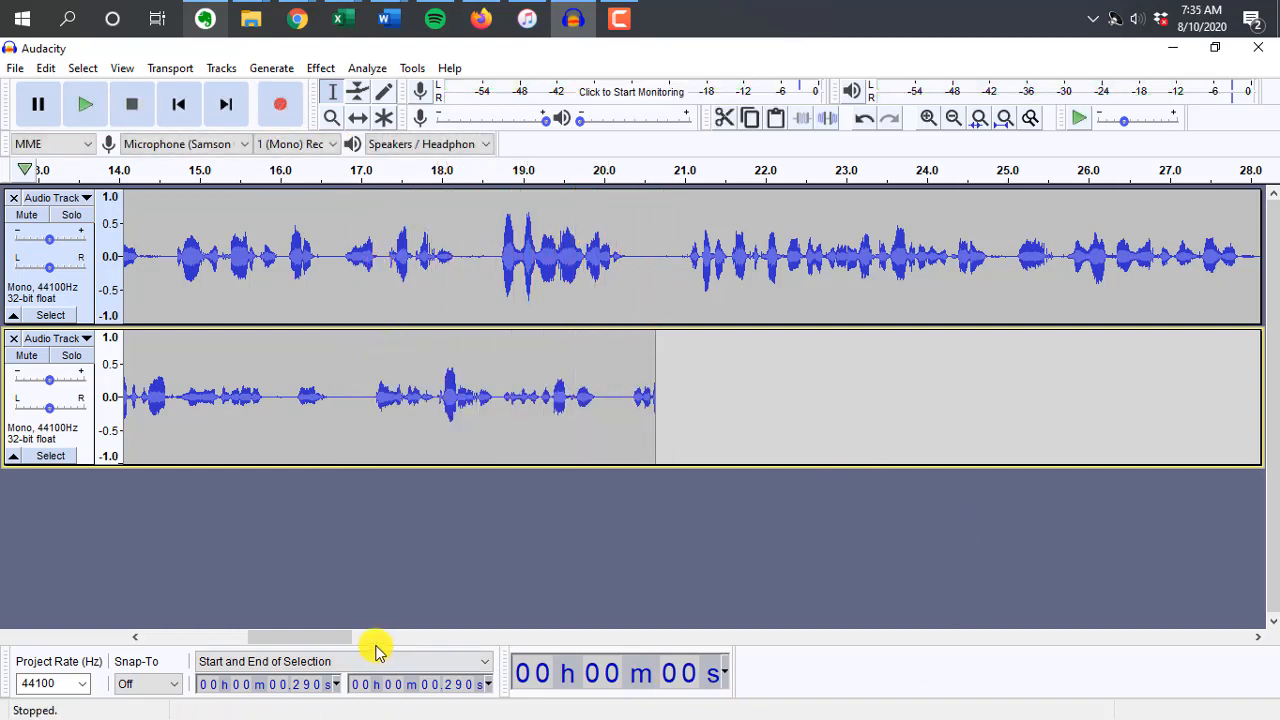
{"action": "left_click_drag", "start_coordinate": [346, 638], "coordinate": [166, 611]}
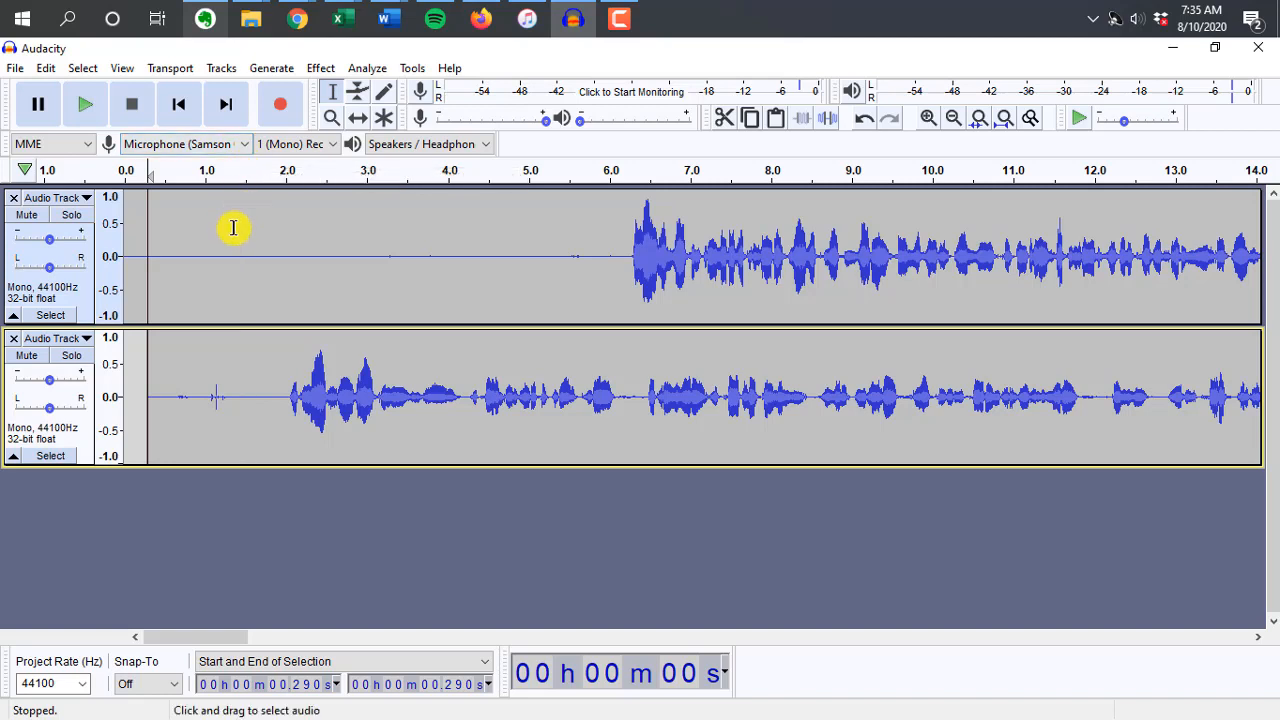
Solo the first audio track and play it from just before its speech begins at about 6 s, then stop
{"action": "left_click", "coordinate": [599, 225]}
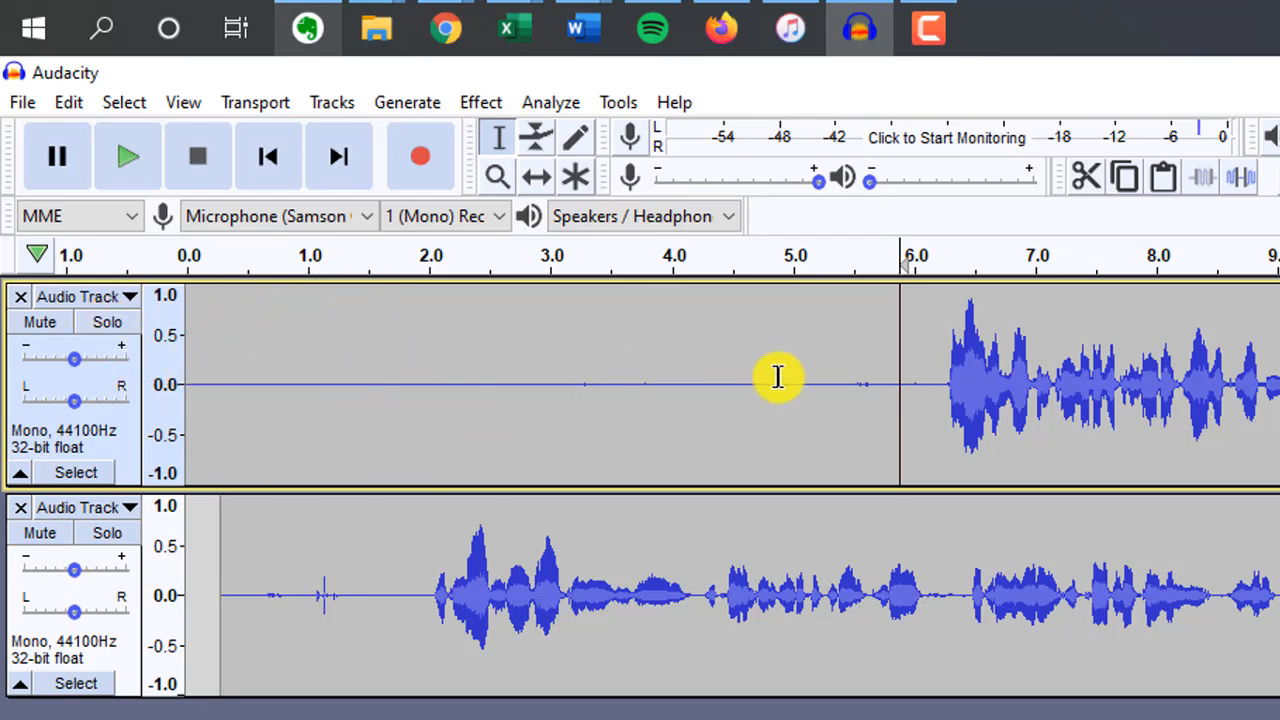
{"action": "left_click", "coordinate": [105, 324]}
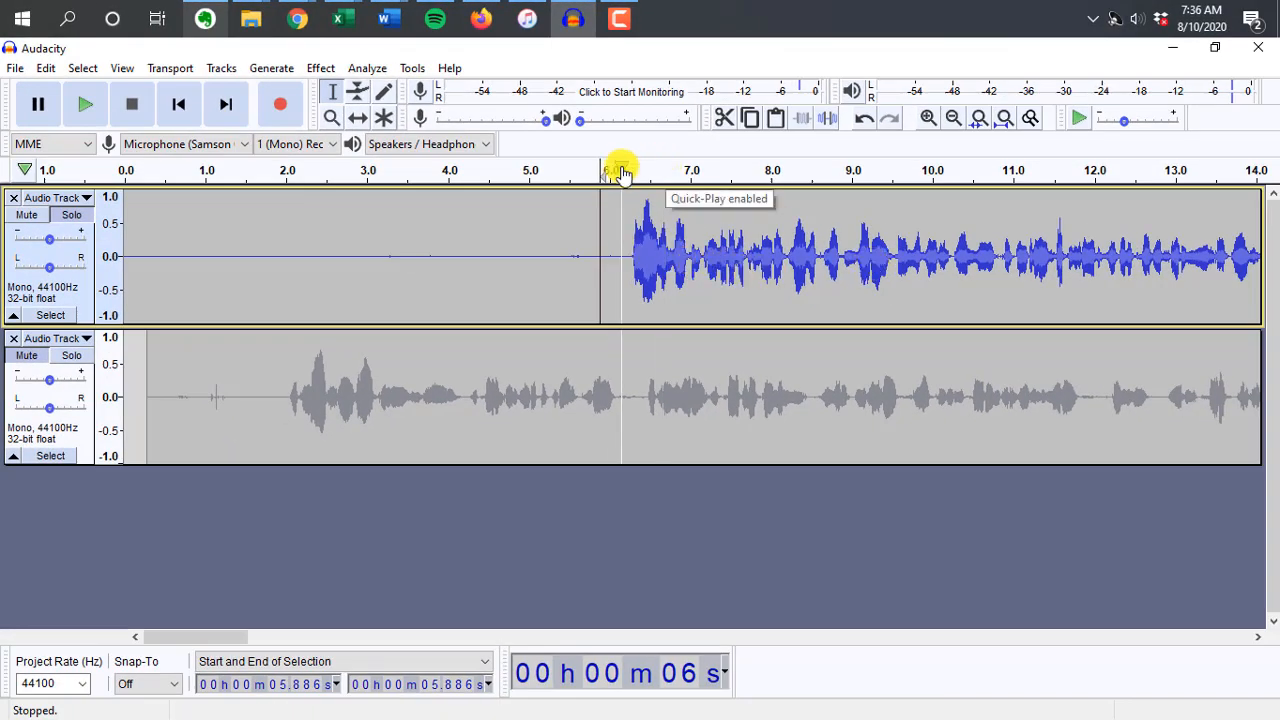
{"action": "left_click", "coordinate": [622, 170]}
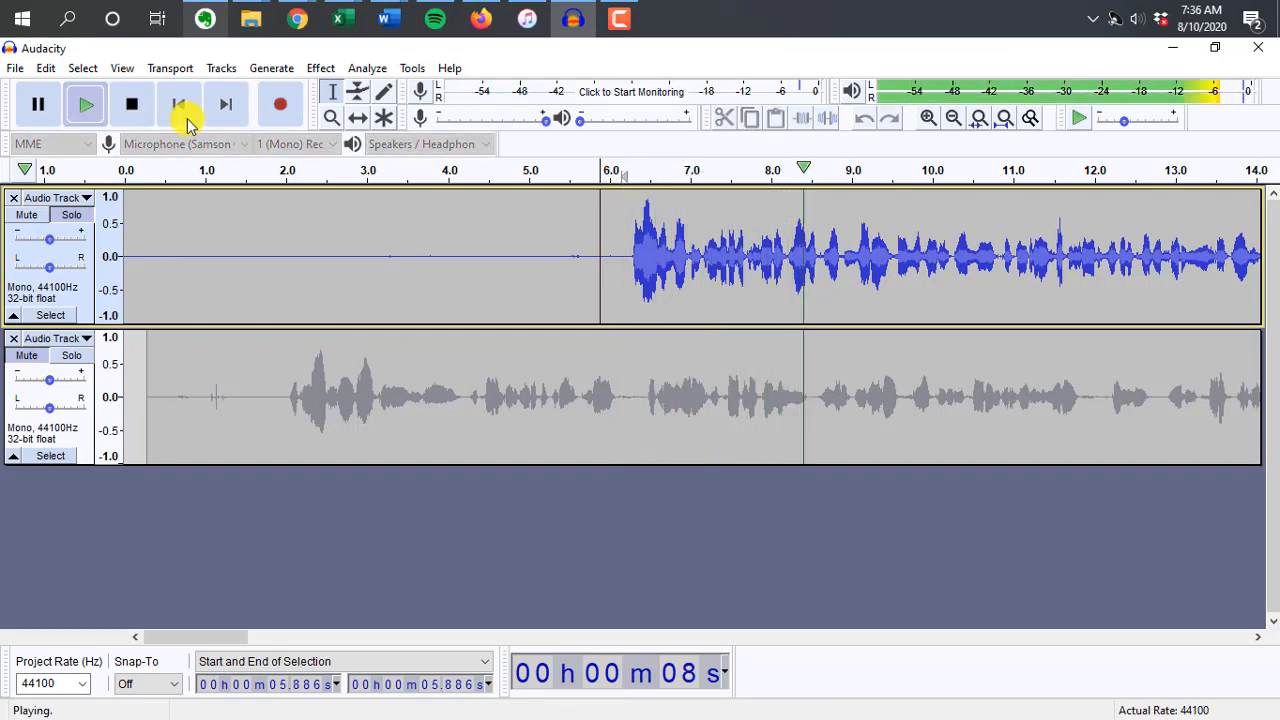
{"action": "left_click", "coordinate": [134, 105]}
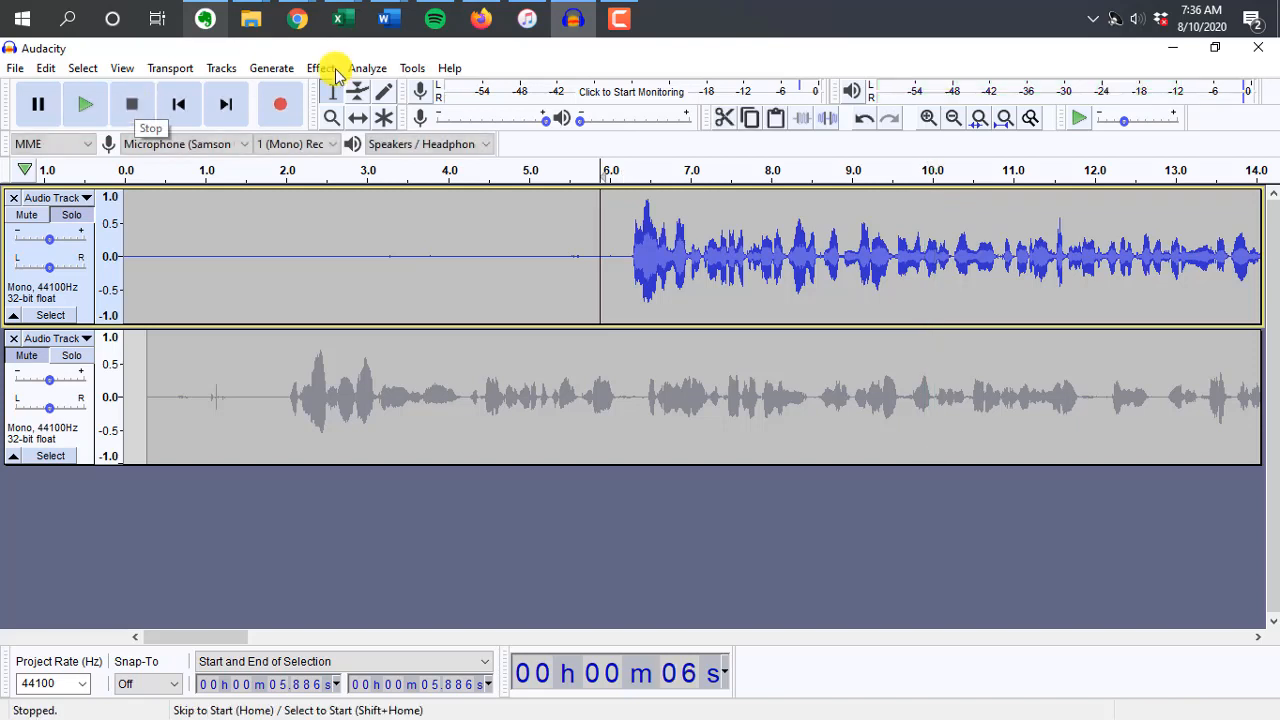
Raise the playback volume to 0.48 and replay the soloed track from about 6 s, stopping after a few seconds
{"action": "left_click_drag", "start_coordinate": [583, 121], "coordinate": [584, 121]}
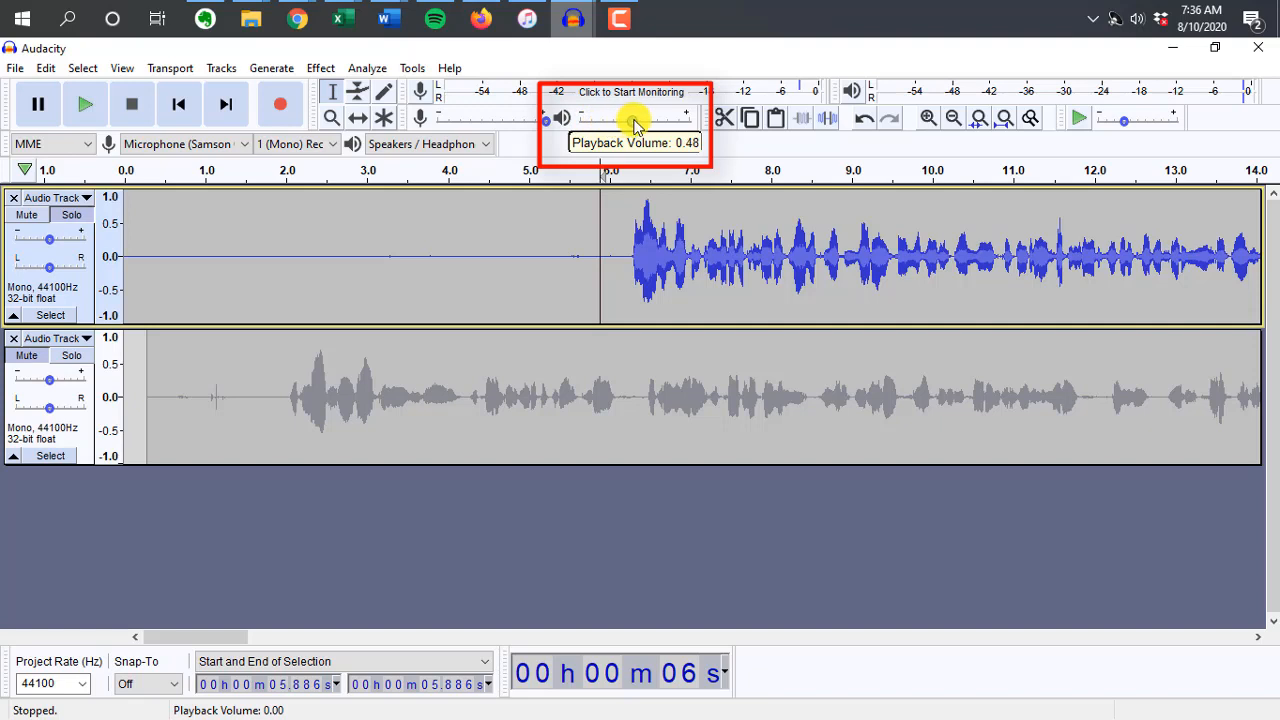
{"action": "left_click_drag", "start_coordinate": [576, 126], "coordinate": [623, 135]}
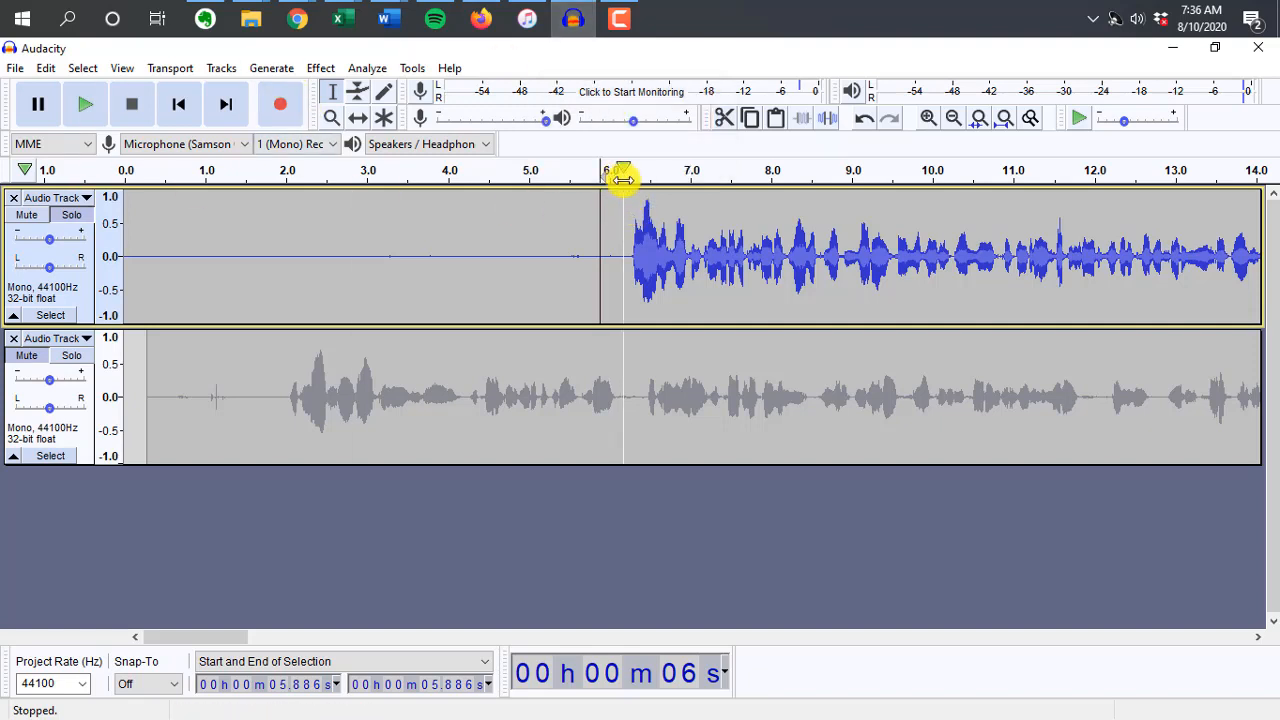
{"action": "left_click", "coordinate": [622, 178]}
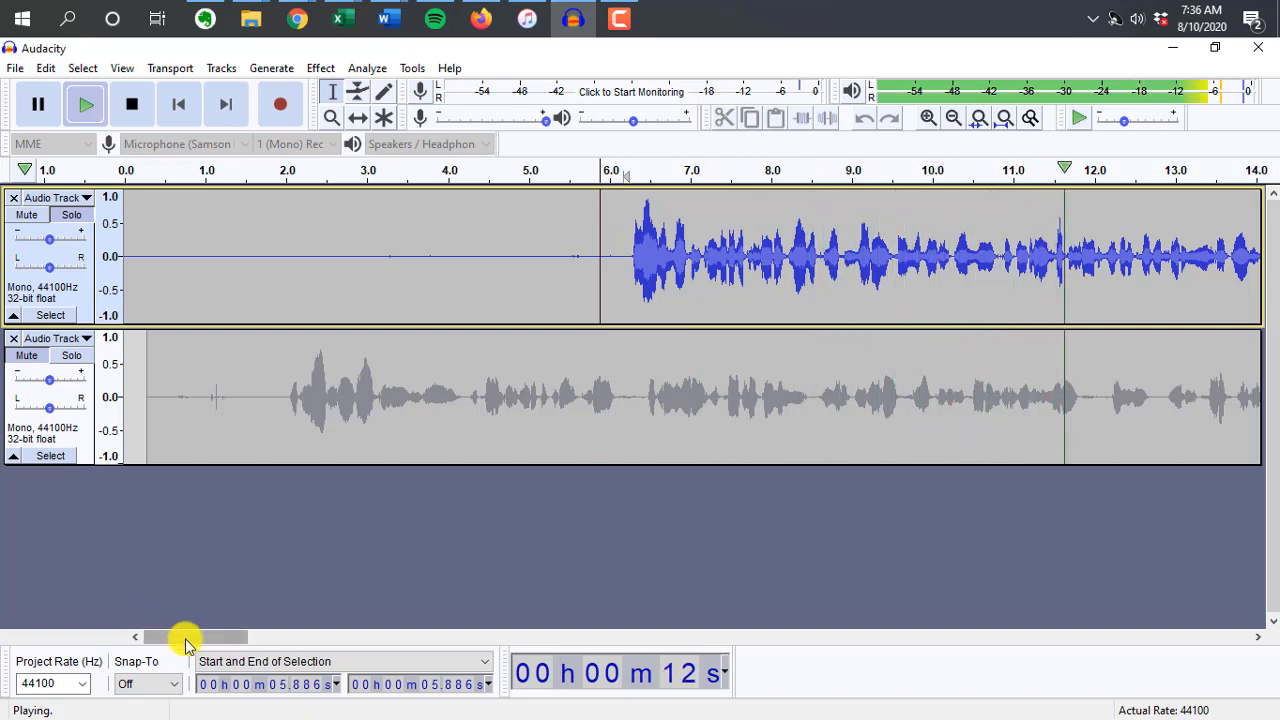
{"action": "left_click", "coordinate": [140, 110]}
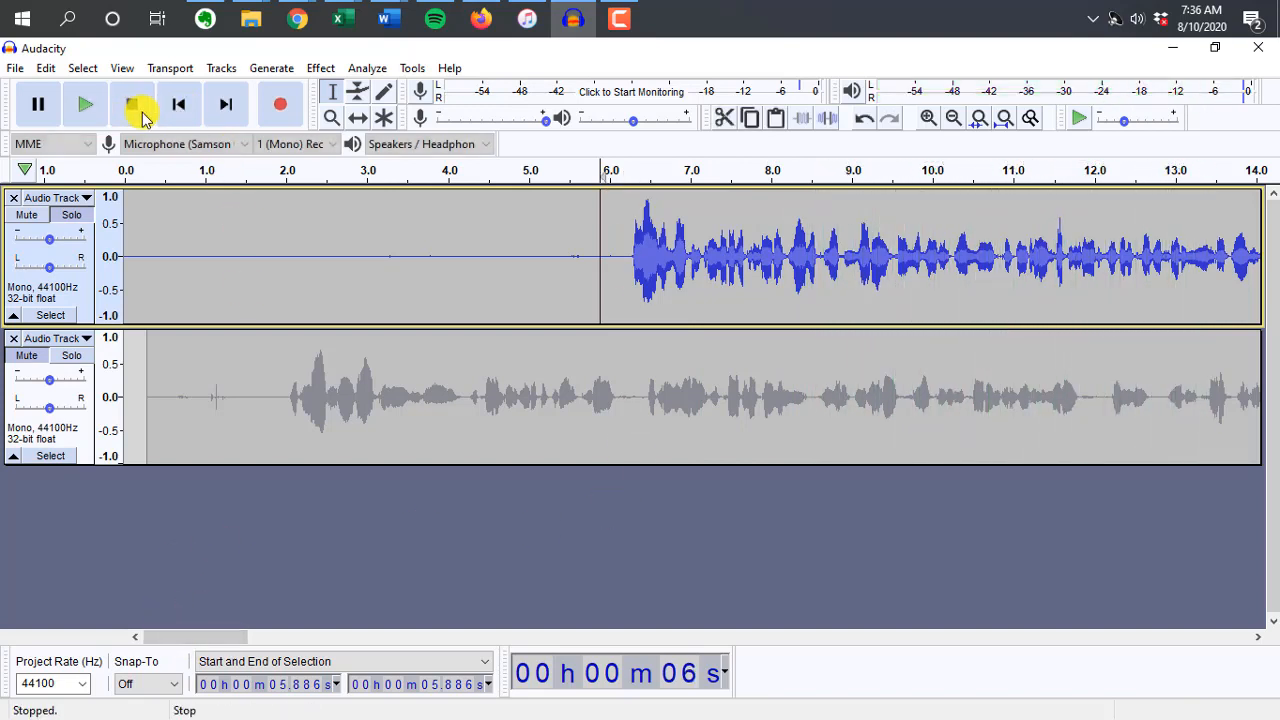
Delete the first track's audio from about 1:06.990 to 1:11.773 and play across the cut to check it
{"action": "left_click_drag", "start_coordinate": [230, 636], "coordinate": [677, 640]}
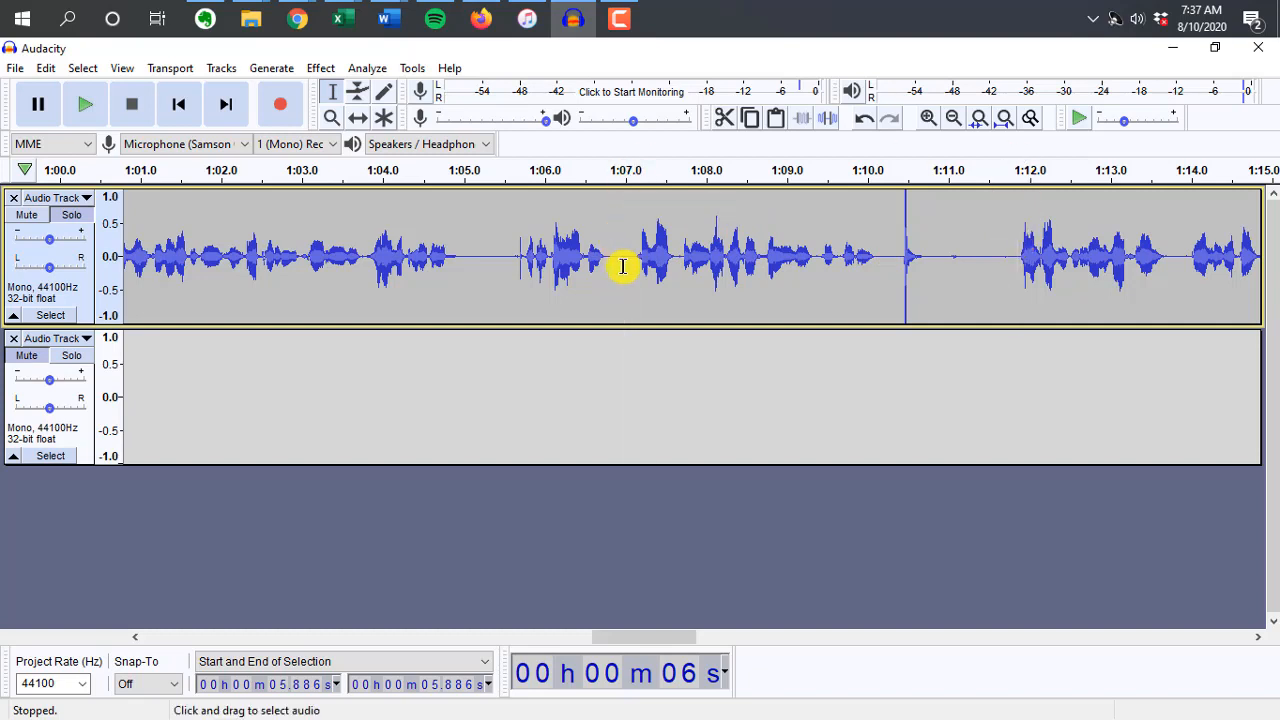
{"action": "left_click_drag", "start_coordinate": [623, 243], "coordinate": [1011, 254]}
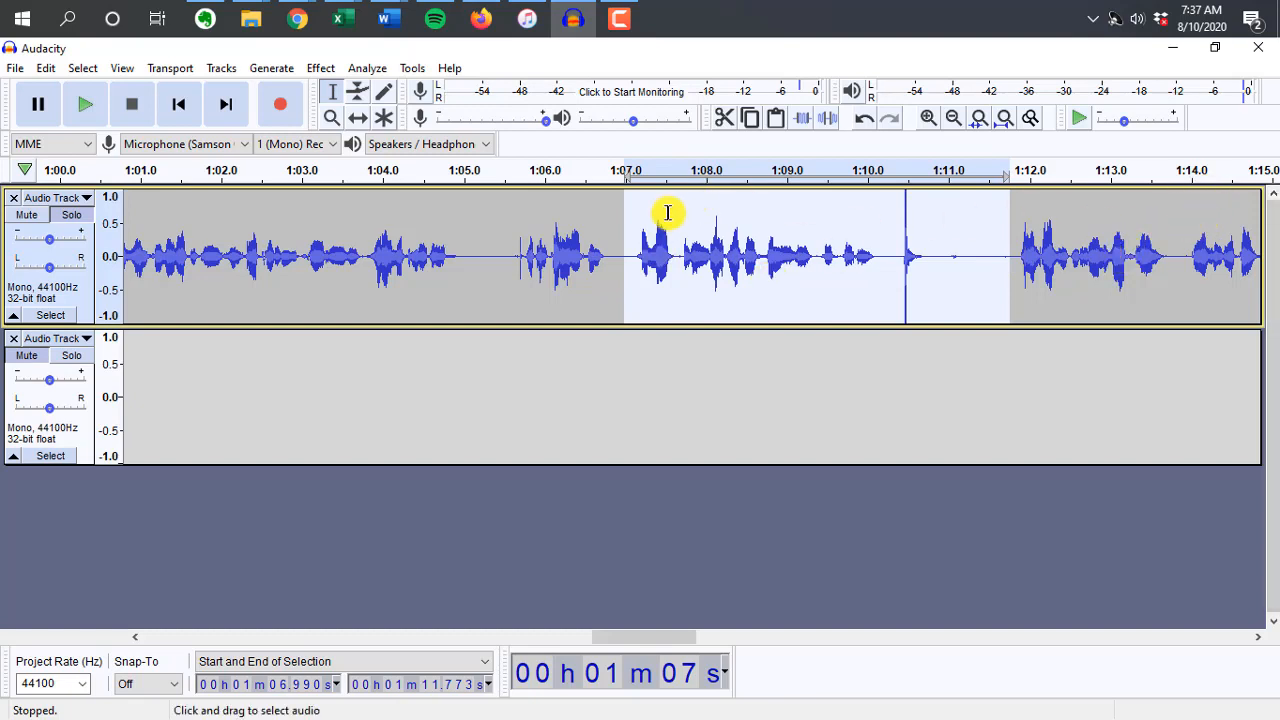
{"action": "key", "text": "Delete"}
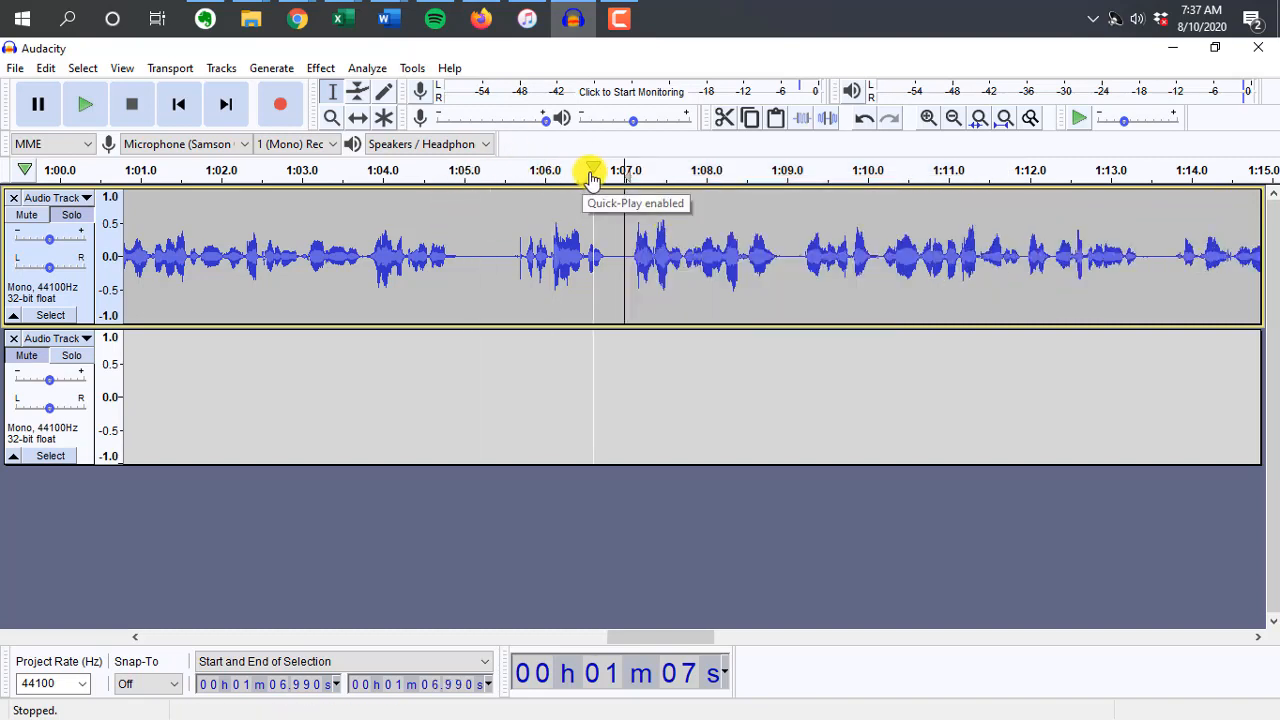
{"action": "left_click", "coordinate": [561, 175]}
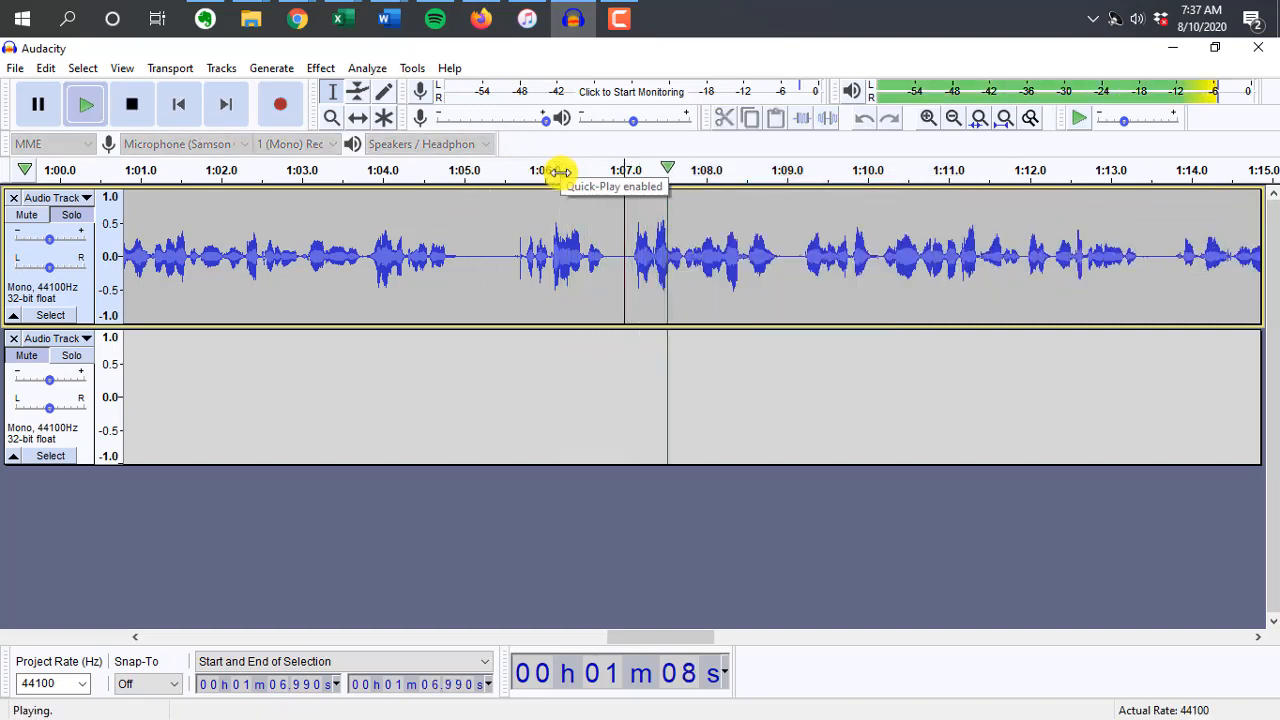
{"action": "left_click", "coordinate": [134, 118]}
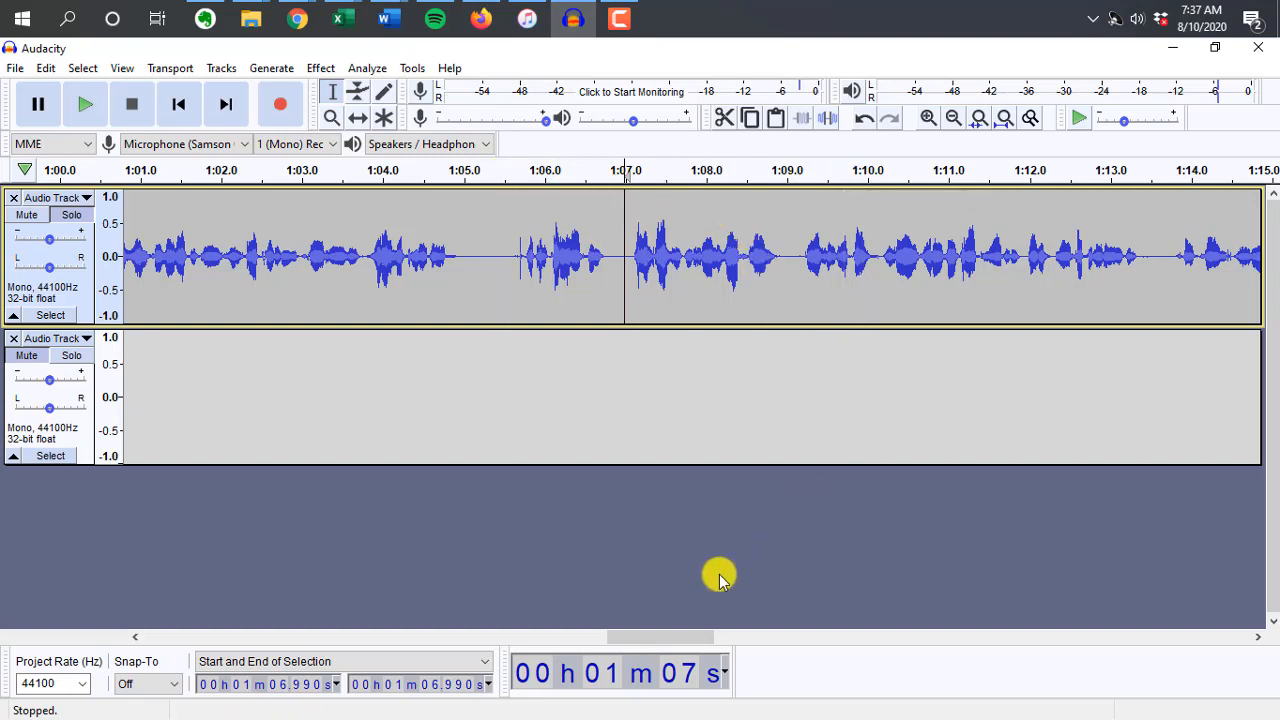
Silence the short passage from about 1:29.931 to 1:30.836 in the first track without removing its duration
{"action": "left_click_drag", "start_coordinate": [641, 650], "coordinate": [800, 655]}
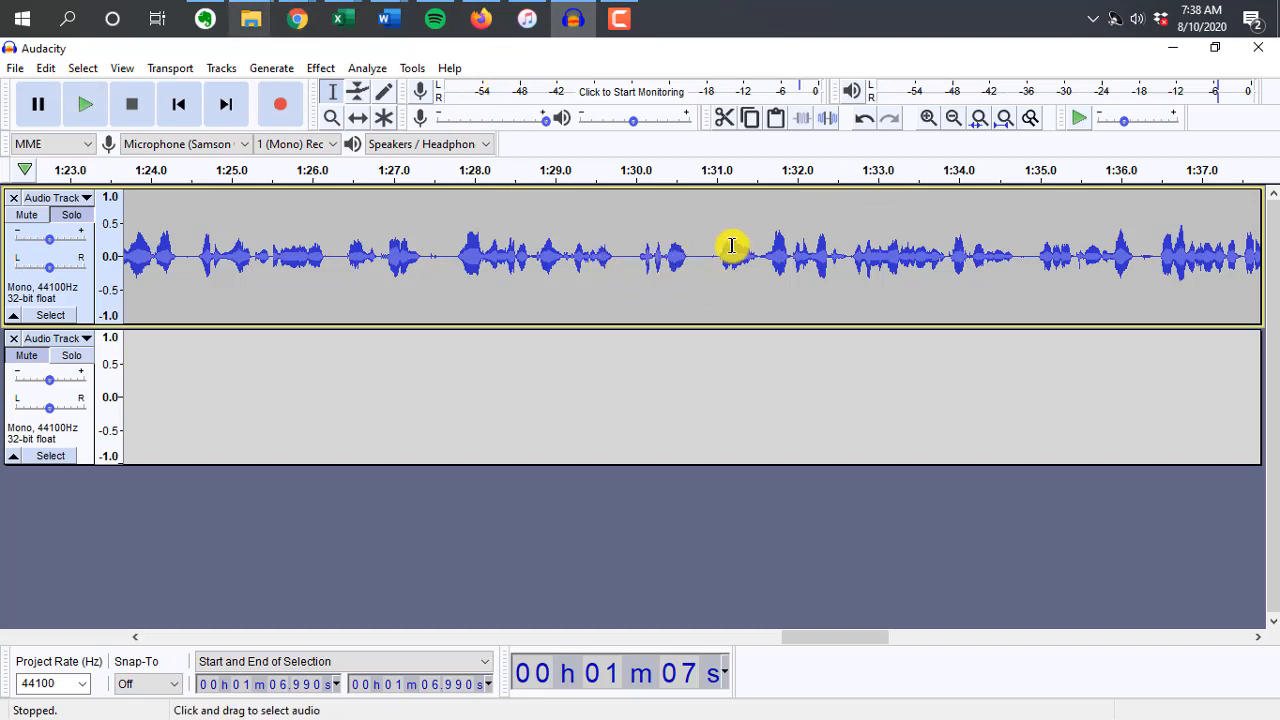
{"action": "left_click_drag", "start_coordinate": [629, 256], "coordinate": [702, 259]}
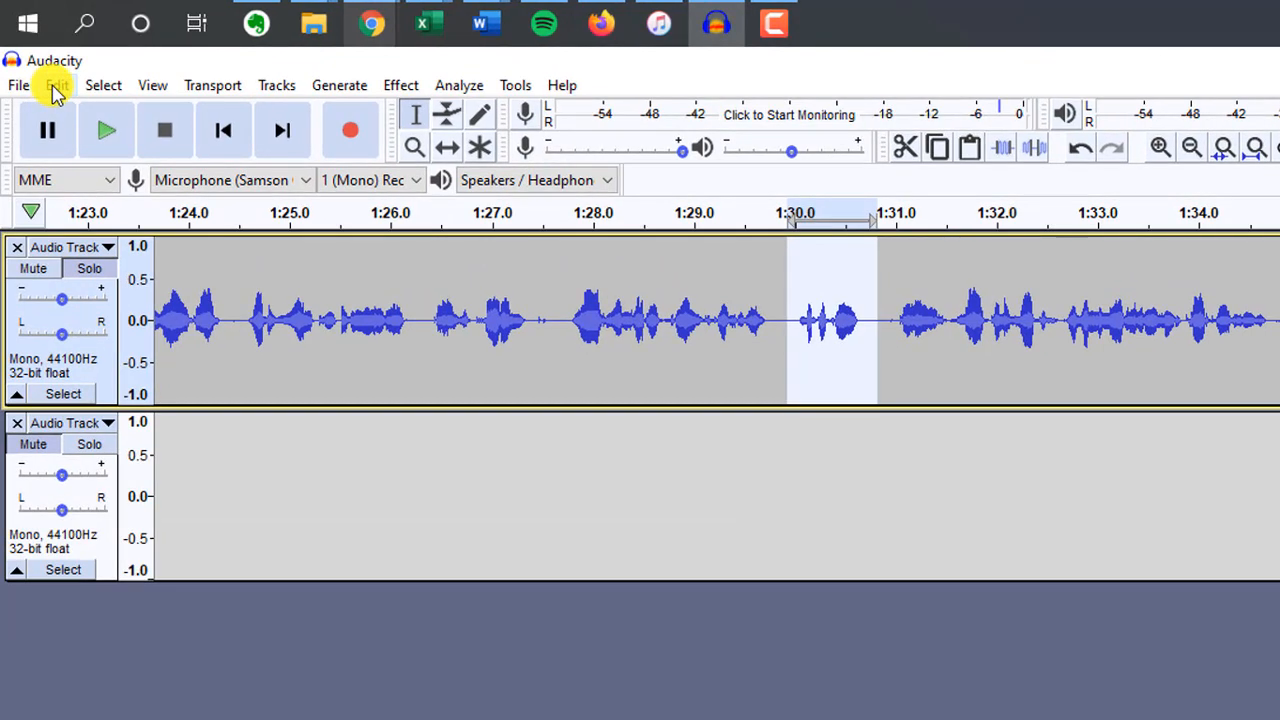
{"action": "left_click", "coordinate": [46, 68]}
{"action": "mouse_move", "coordinate": [118, 308]}
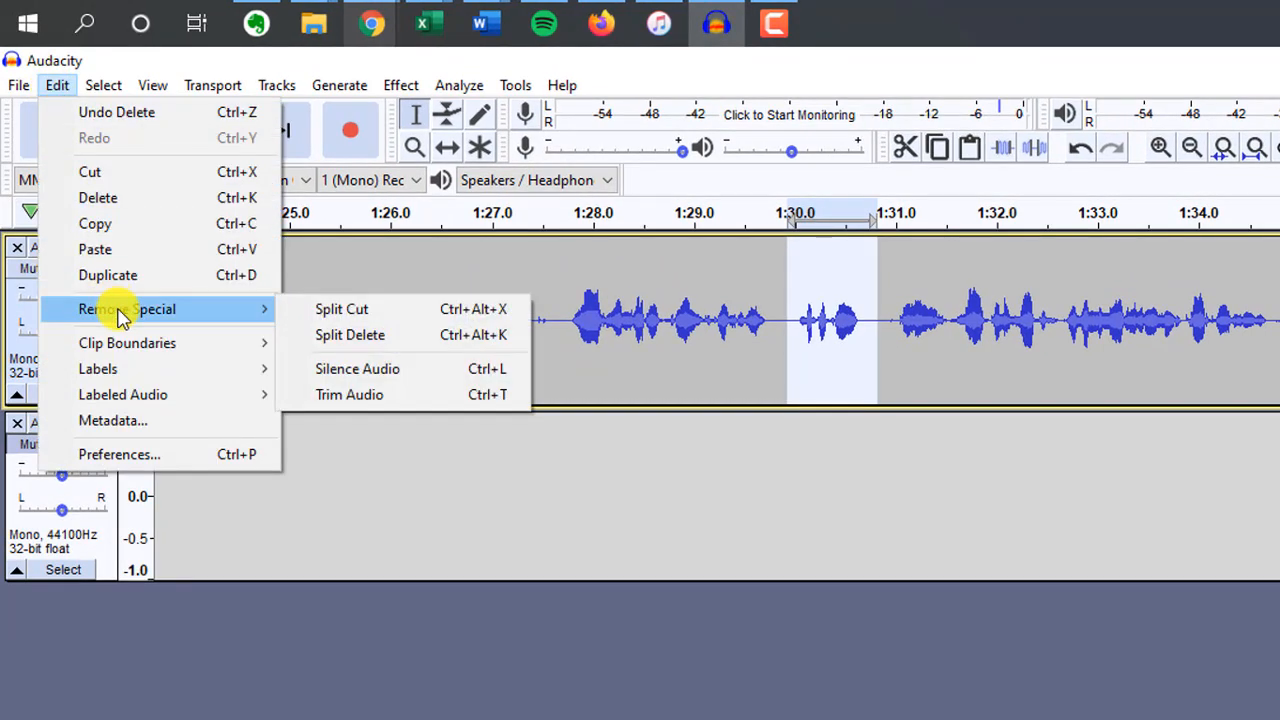
{"action": "left_click", "coordinate": [430, 372]}
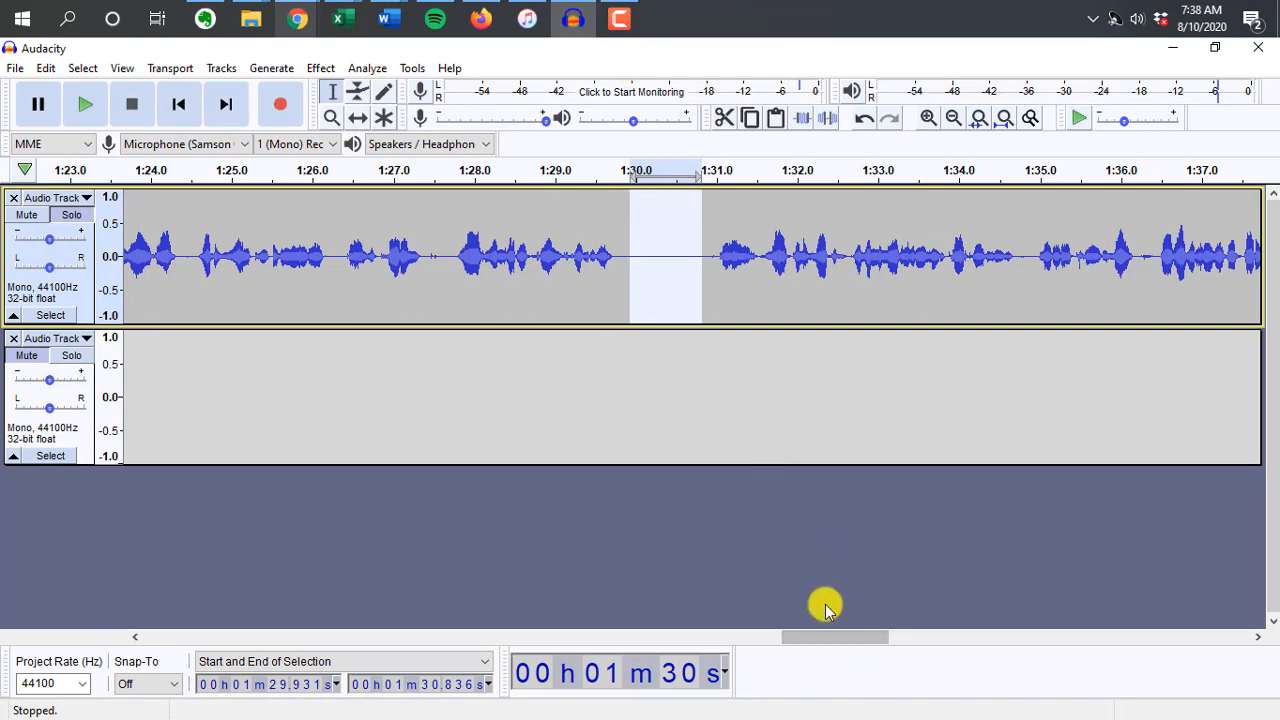
Split the first track's clip in the quiet gap at about 59.942 s
{"action": "left_click_drag", "start_coordinate": [849, 640], "coordinate": [611, 583]}
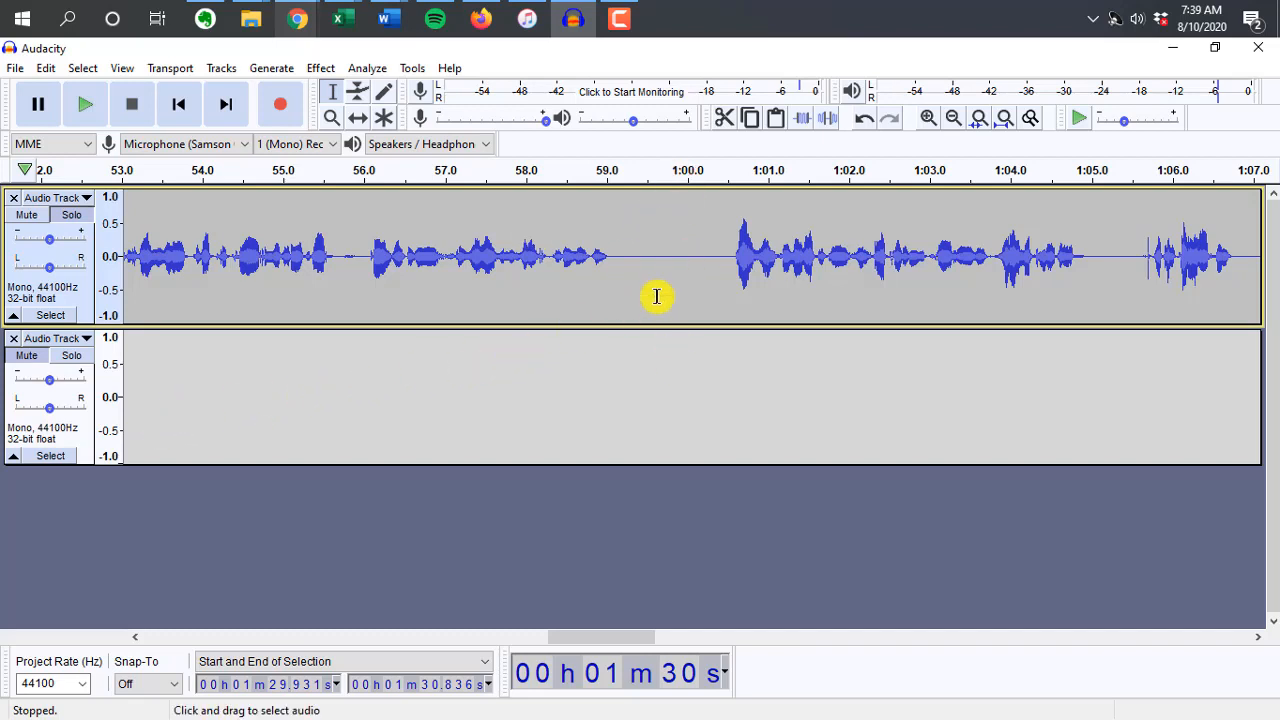
{"action": "mouse_move", "coordinate": [573, 637]}
{"action": "left_mouse_down"}
{"action": "mouse_move", "coordinate": [203, 597]}
{"action": "mouse_move", "coordinate": [486, 611]}
{"action": "mouse_move", "coordinate": [586, 631]}
{"action": "left_mouse_up"}
{"action": "left_click", "coordinate": [563, 224]}
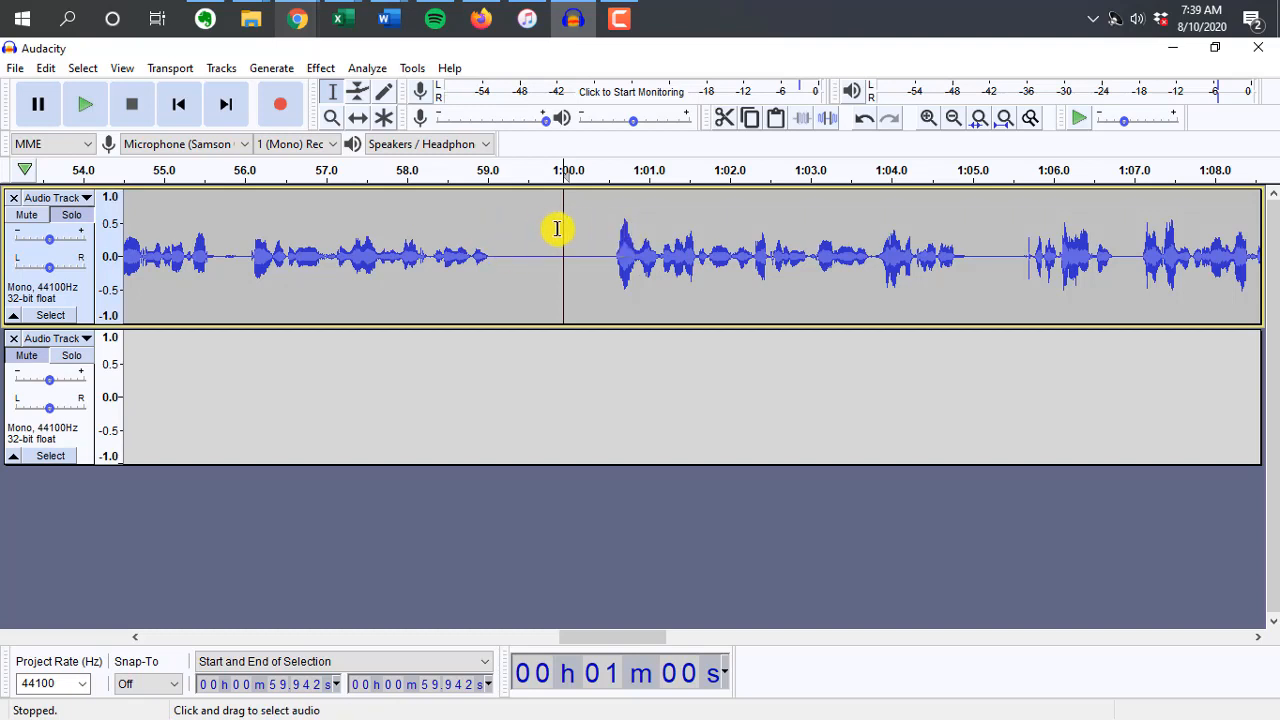
{"action": "left_click", "coordinate": [45, 68]}
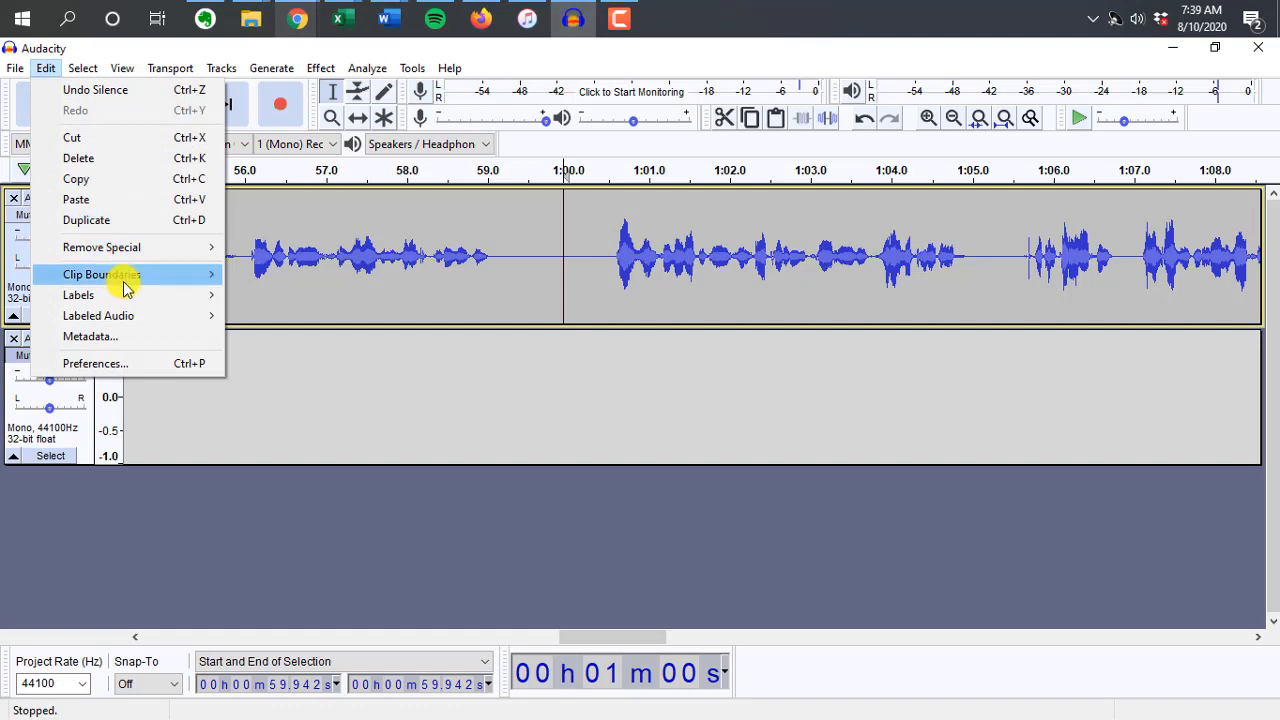
{"action": "mouse_move", "coordinate": [126, 283]}
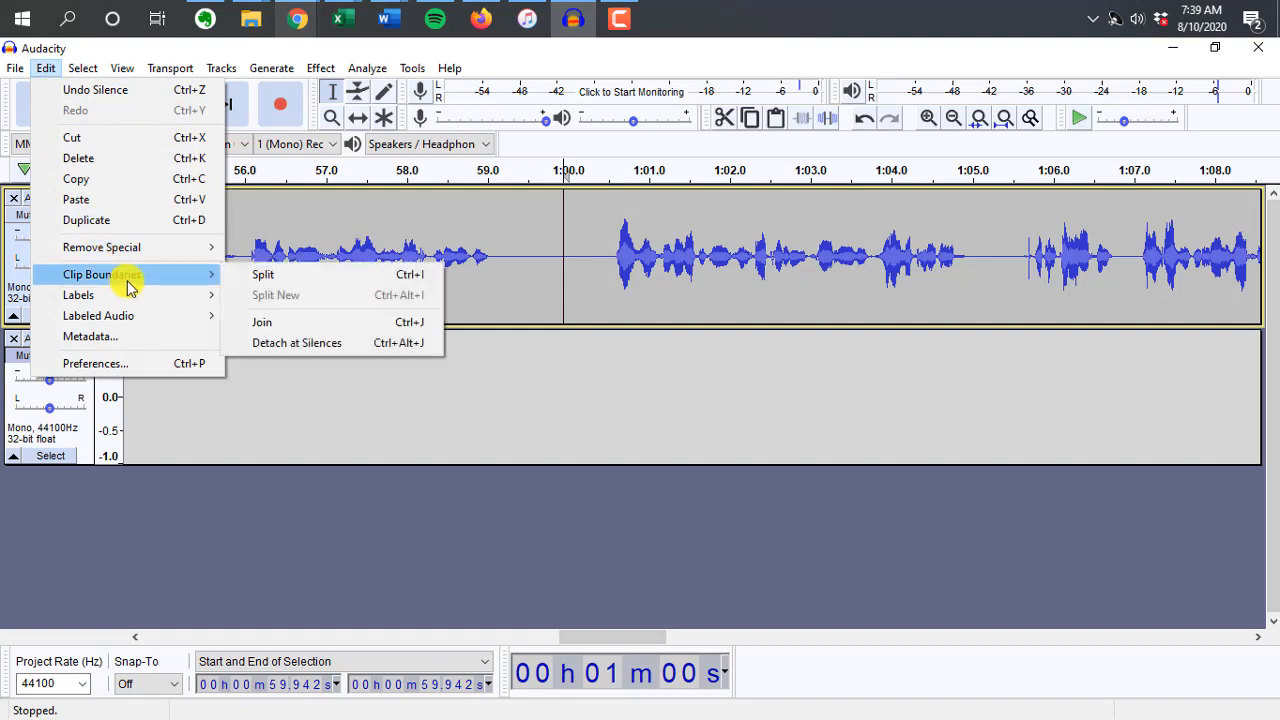
{"action": "left_click", "coordinate": [285, 283]}
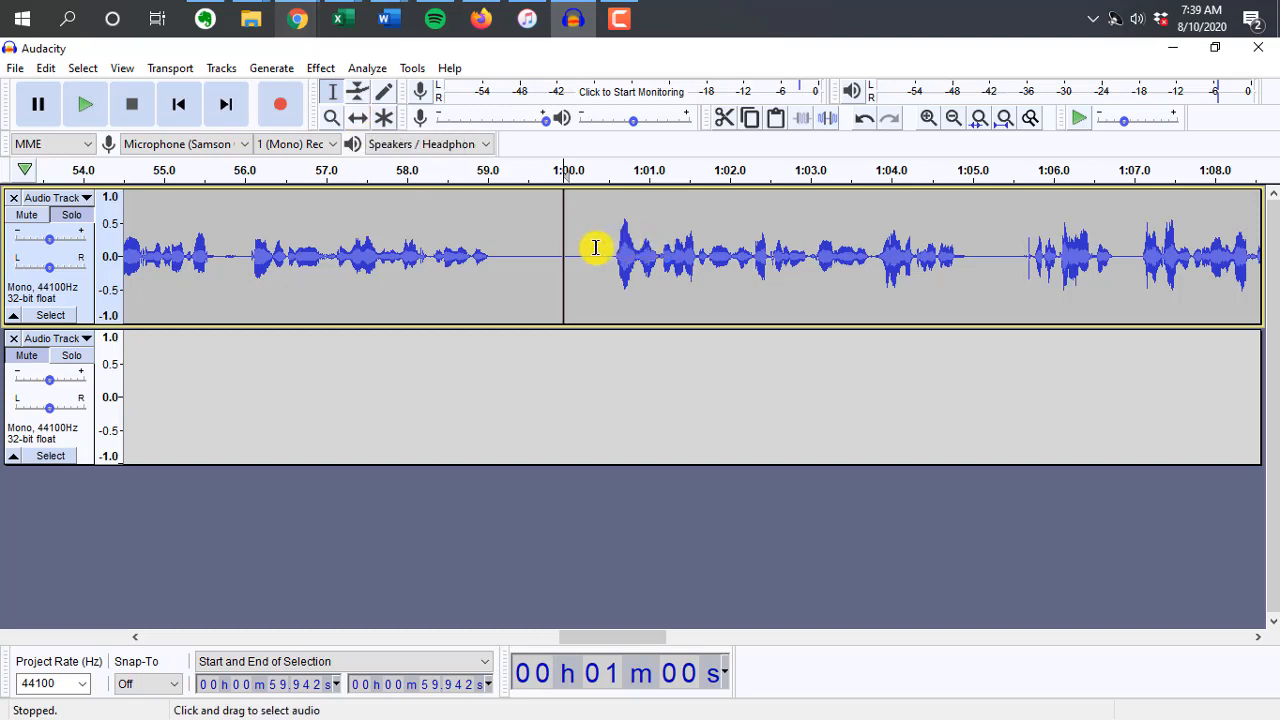
Use the Time Shift tool to move the first track's last clip so it starts at about 2:08, leaving a 2-second gap before it
{"action": "left_click_drag", "start_coordinate": [596, 248], "coordinate": [984, 277]}
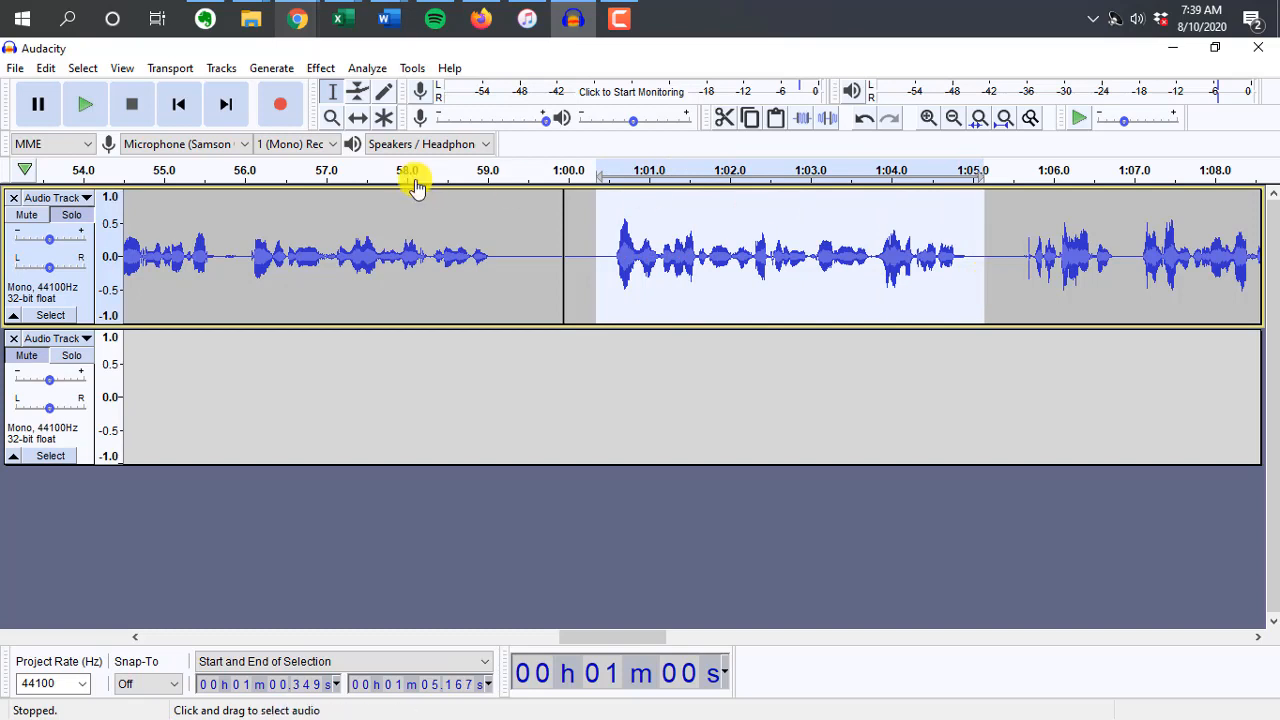
{"action": "left_click", "coordinate": [358, 118]}
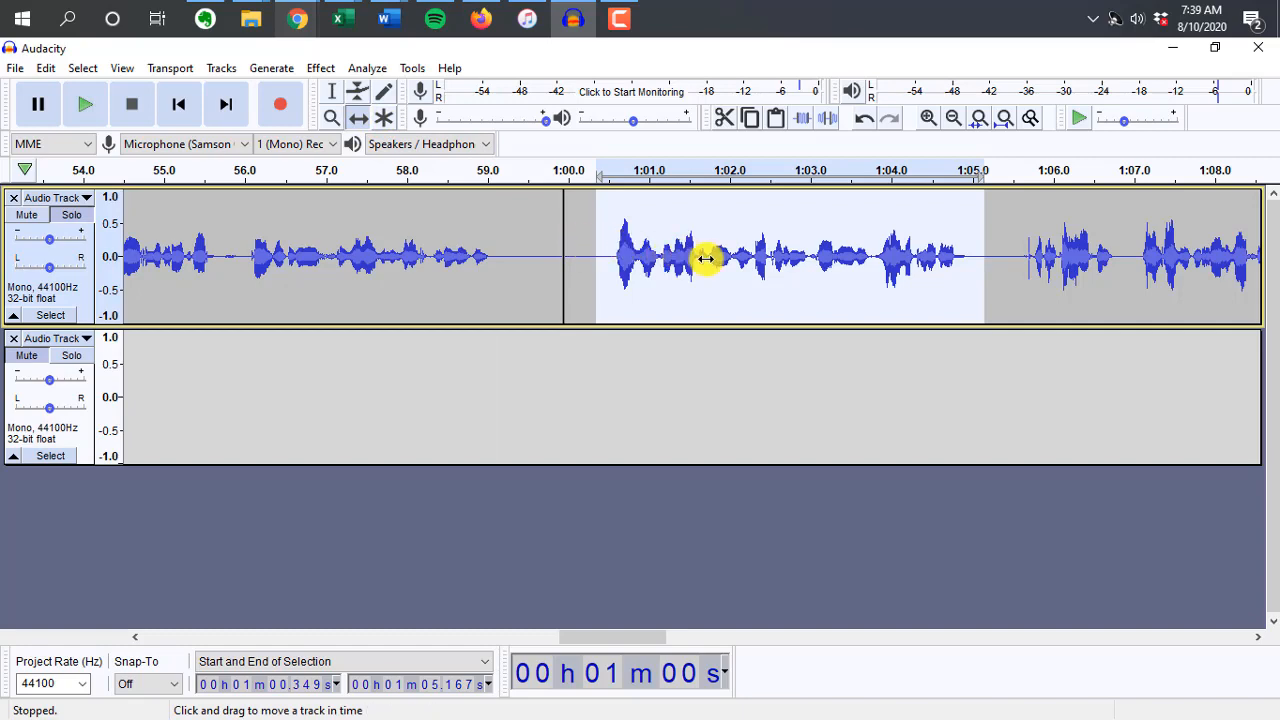
{"action": "left_click_drag", "start_coordinate": [605, 637], "coordinate": [1145, 622]}
{"action": "left_click_drag", "start_coordinate": [424, 265], "coordinate": [531, 291]}
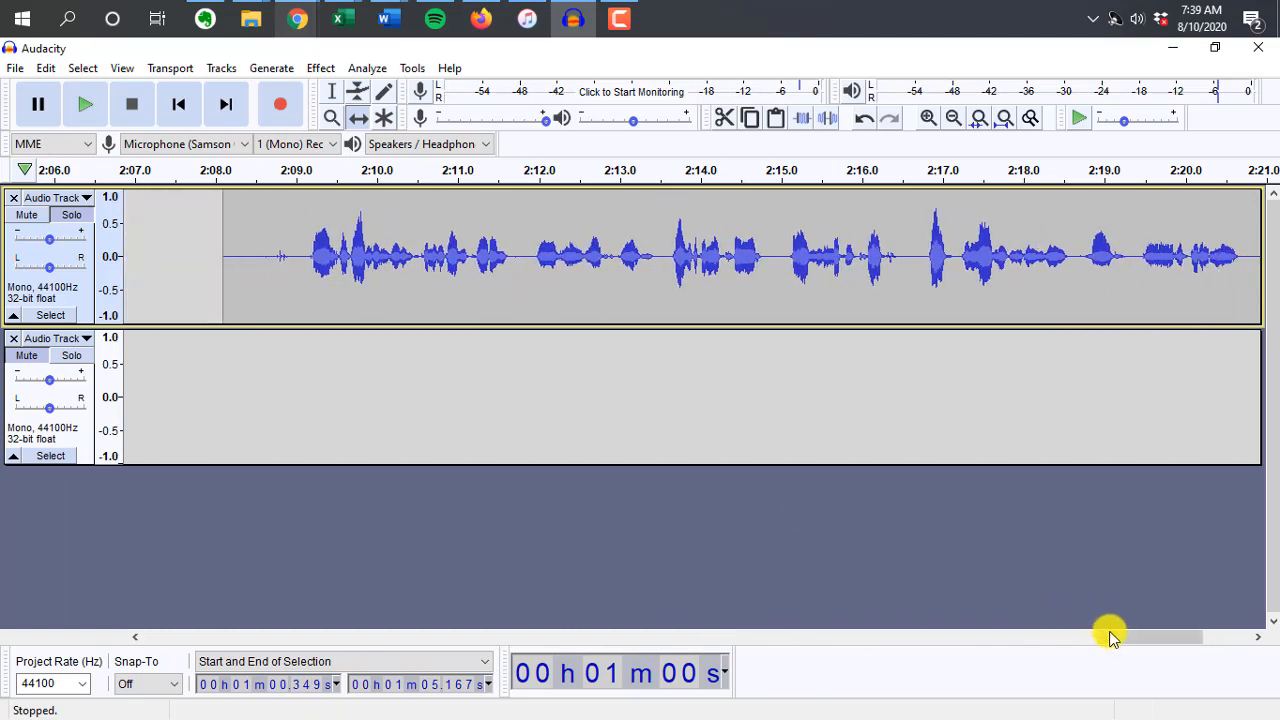
{"action": "left_click_drag", "start_coordinate": [1109, 634], "coordinate": [1030, 640]}
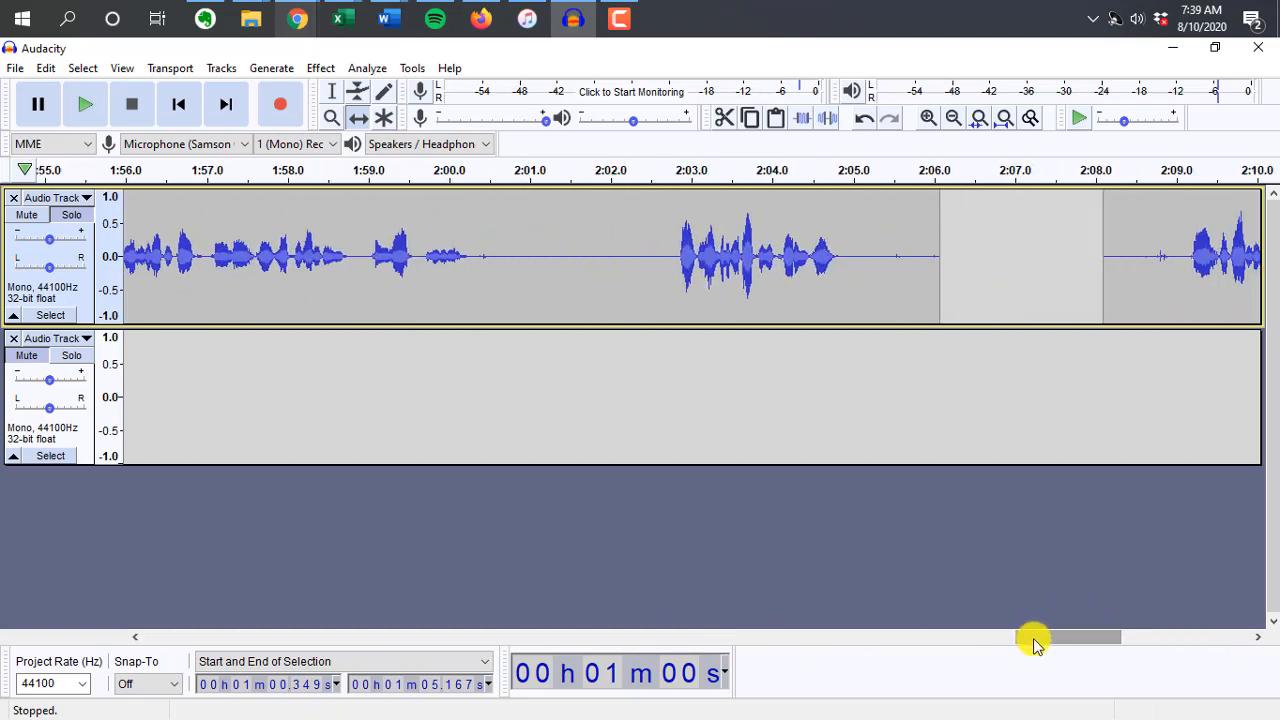
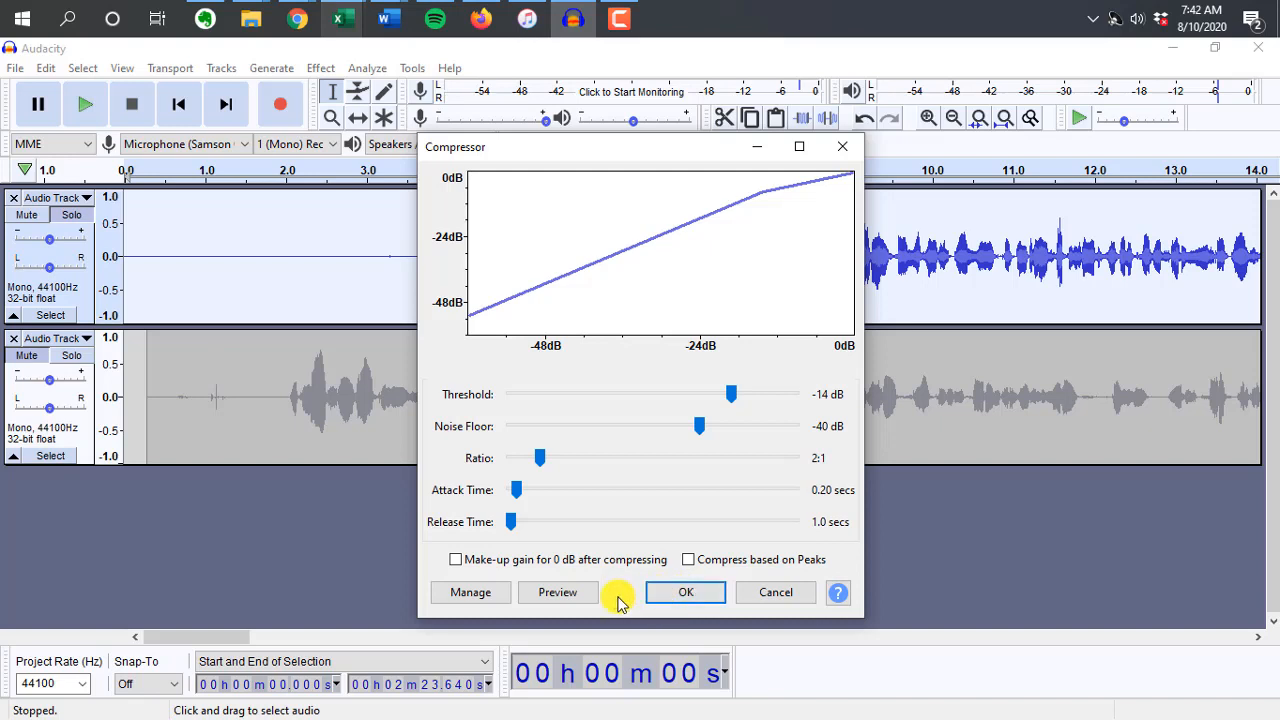
Apply the Compressor to the first track with a -14 dB threshold, -40 dB noise floor, 2:1 ratio, 0.20 s attack and 1.0 s release
{"action": "left_click", "coordinate": [686, 592]}
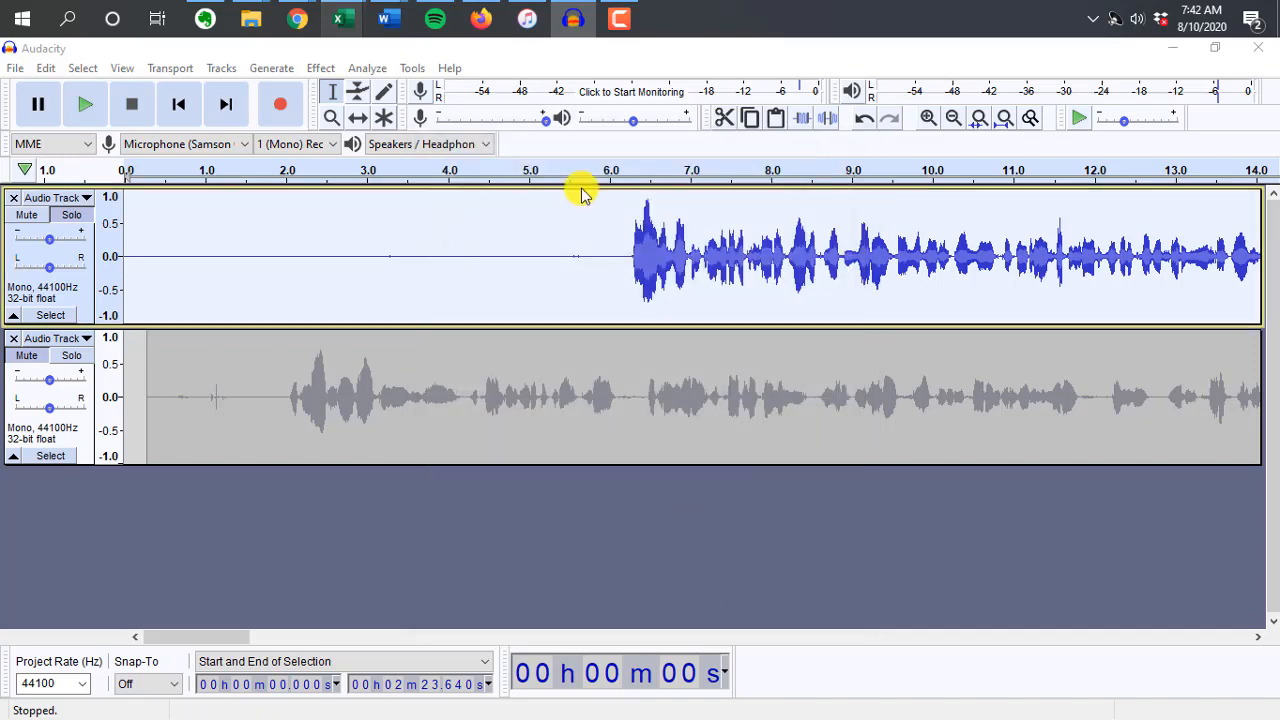
Apply a Hard Limit Limiter to the first track with 4 dB input gain, -3 dB limit, 2 ms hold and no make-up gain
{"action": "left_click", "coordinate": [320, 68]}
{"action": "mouse_move", "coordinate": [378, 710]}
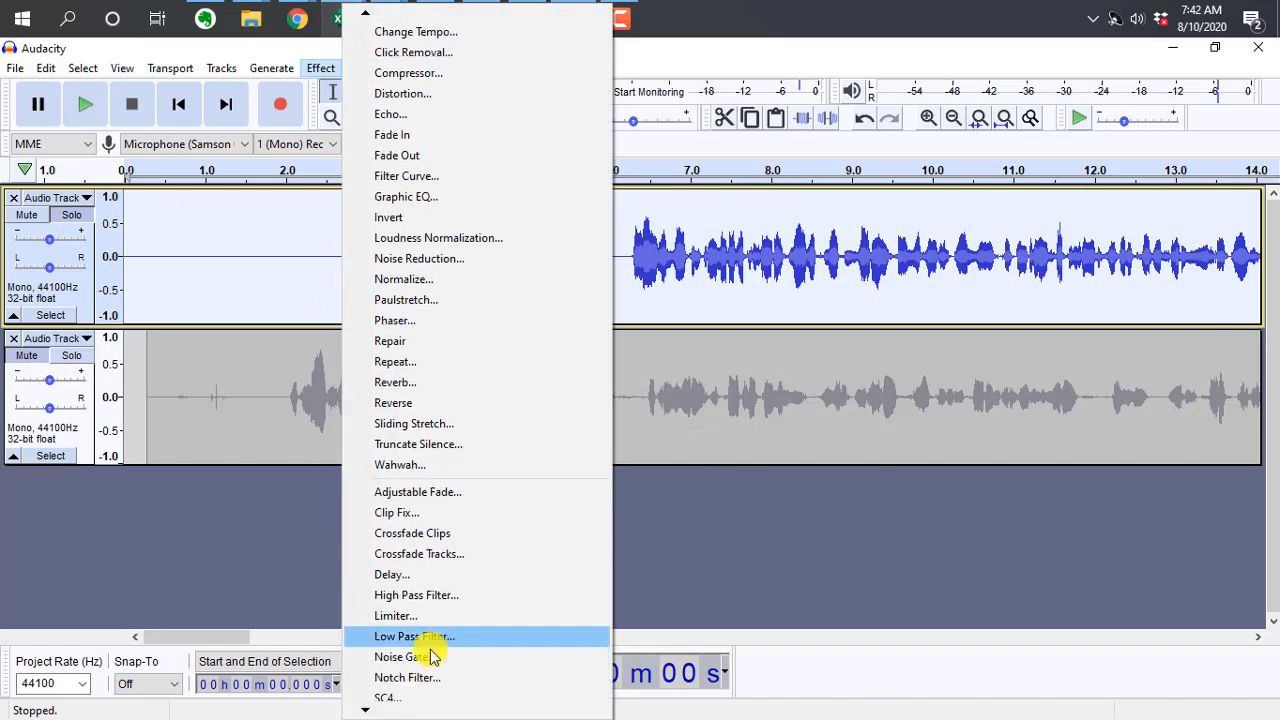
{"action": "left_click", "coordinate": [430, 614]}
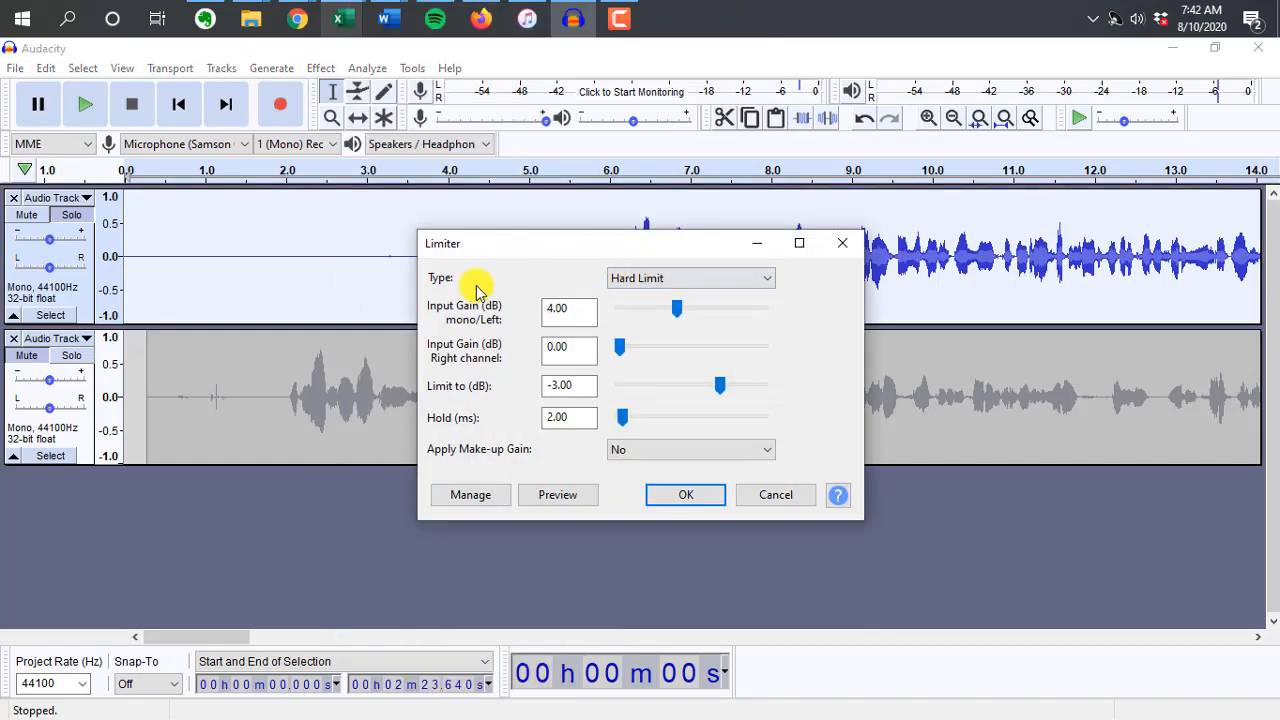
{"action": "left_click", "coordinate": [551, 311]}
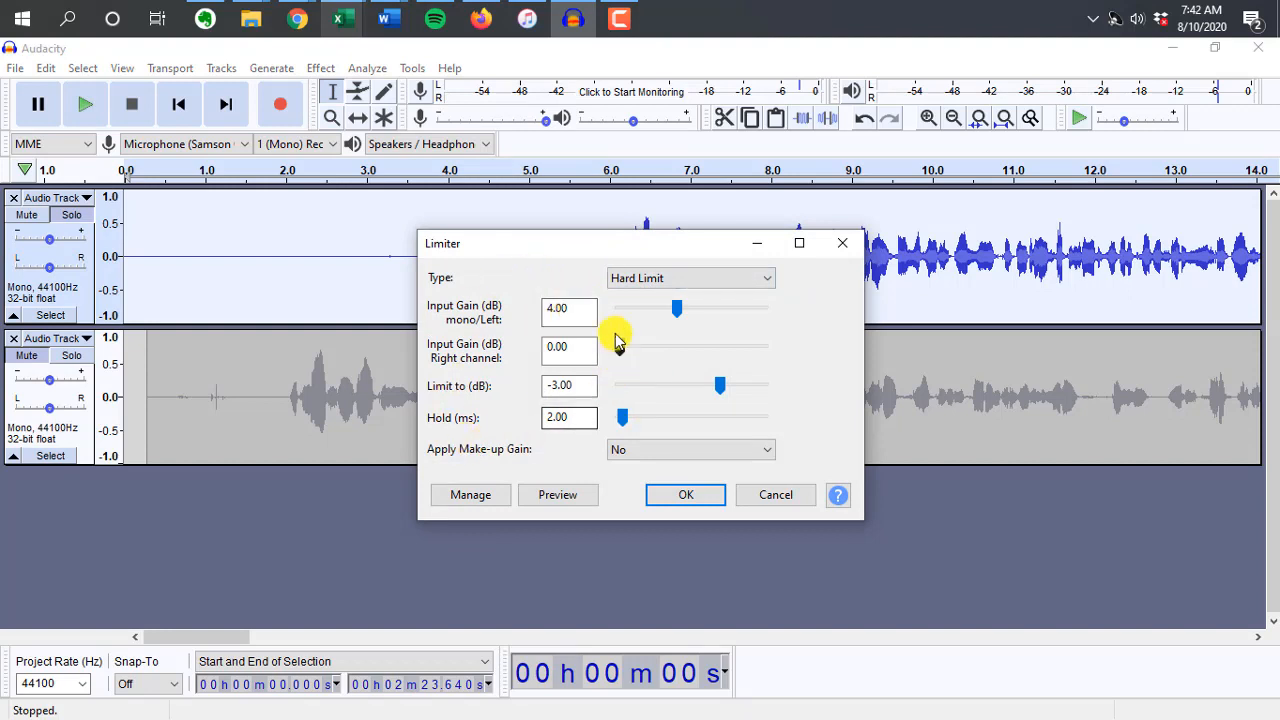
{"action": "left_click", "coordinate": [551, 386]}
{"action": "left_click", "coordinate": [683, 498]}
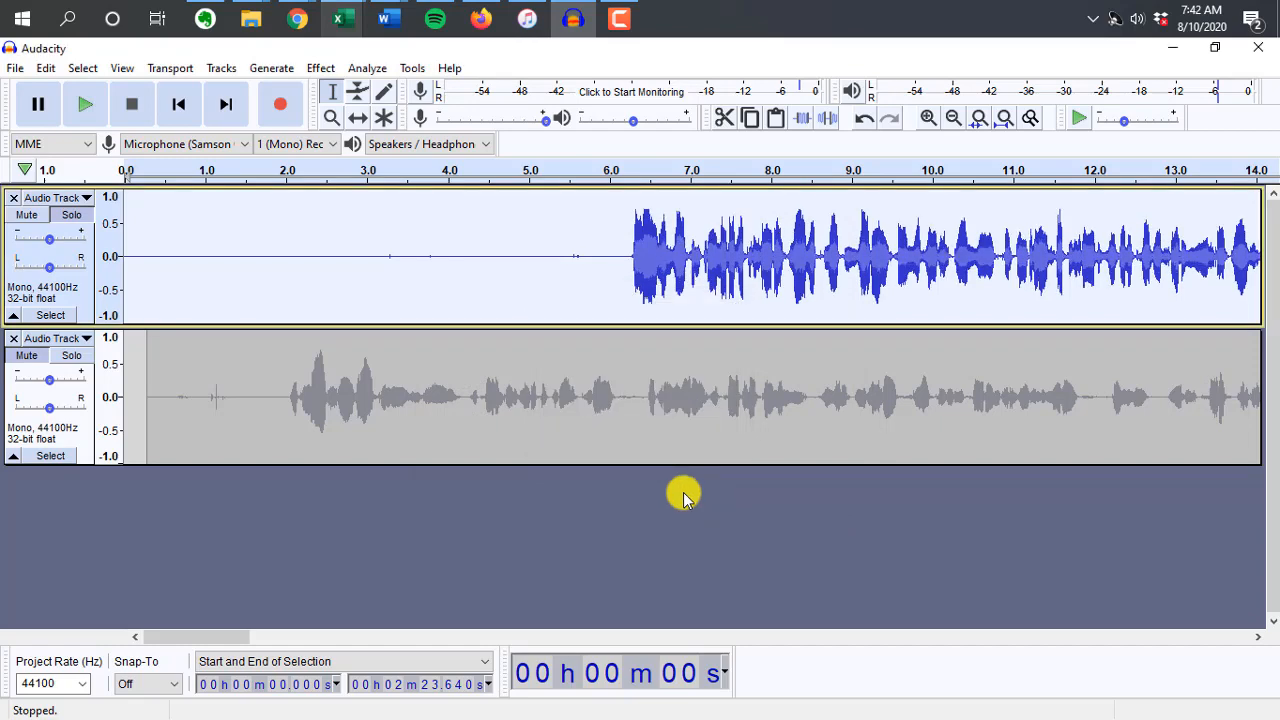
Normalize the first track to a -1.0 dB peak amplitude with DC offset removal
{"action": "left_click", "coordinate": [321, 68]}
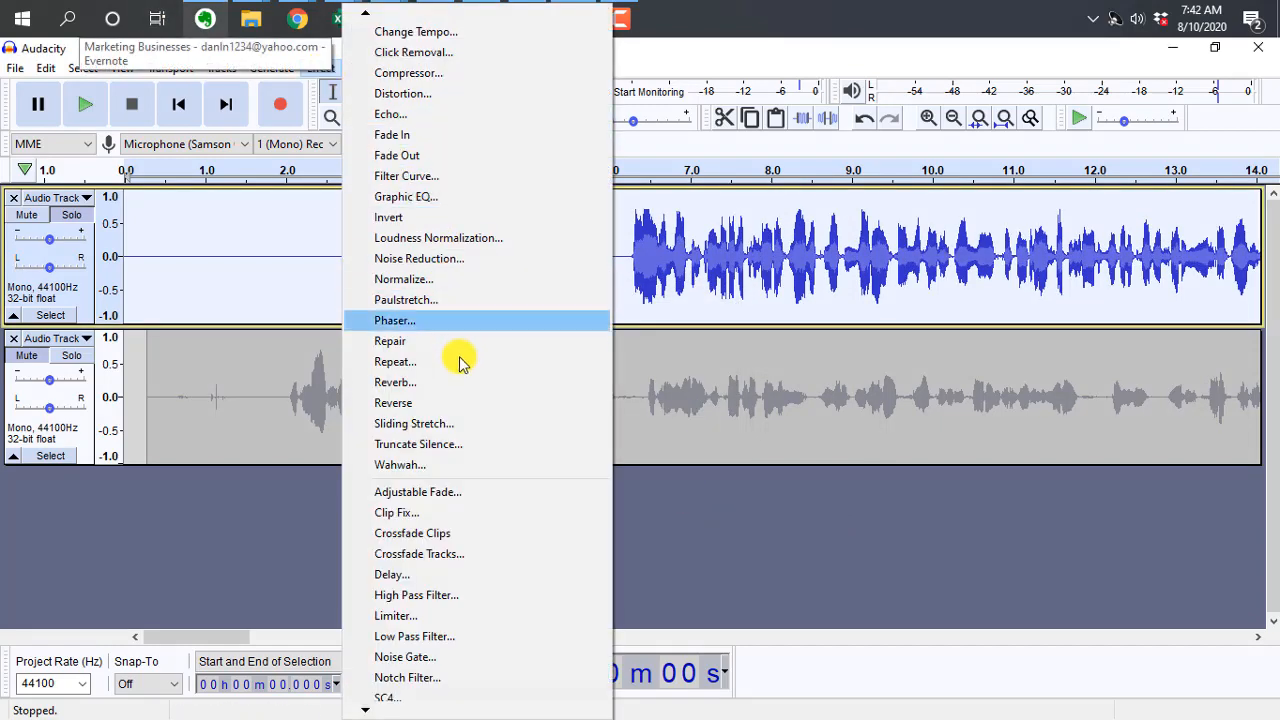
{"action": "left_click", "coordinate": [488, 281]}
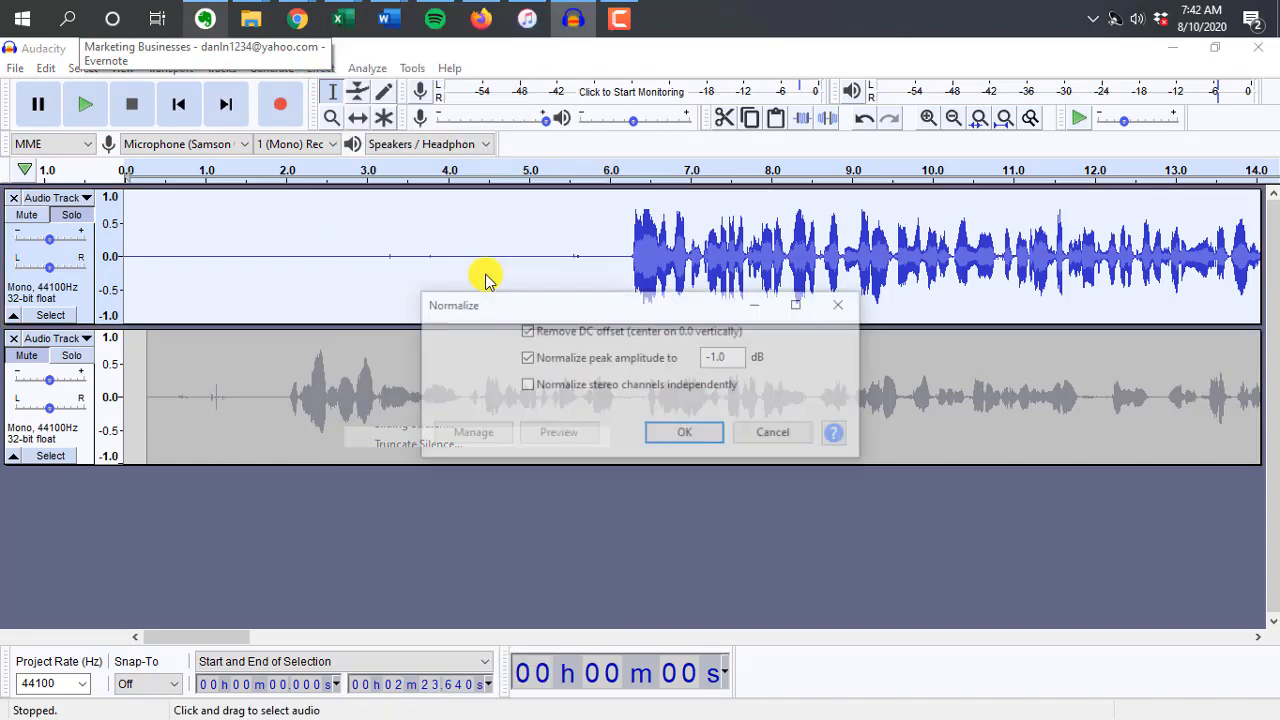
{"action": "left_click", "coordinate": [687, 434]}
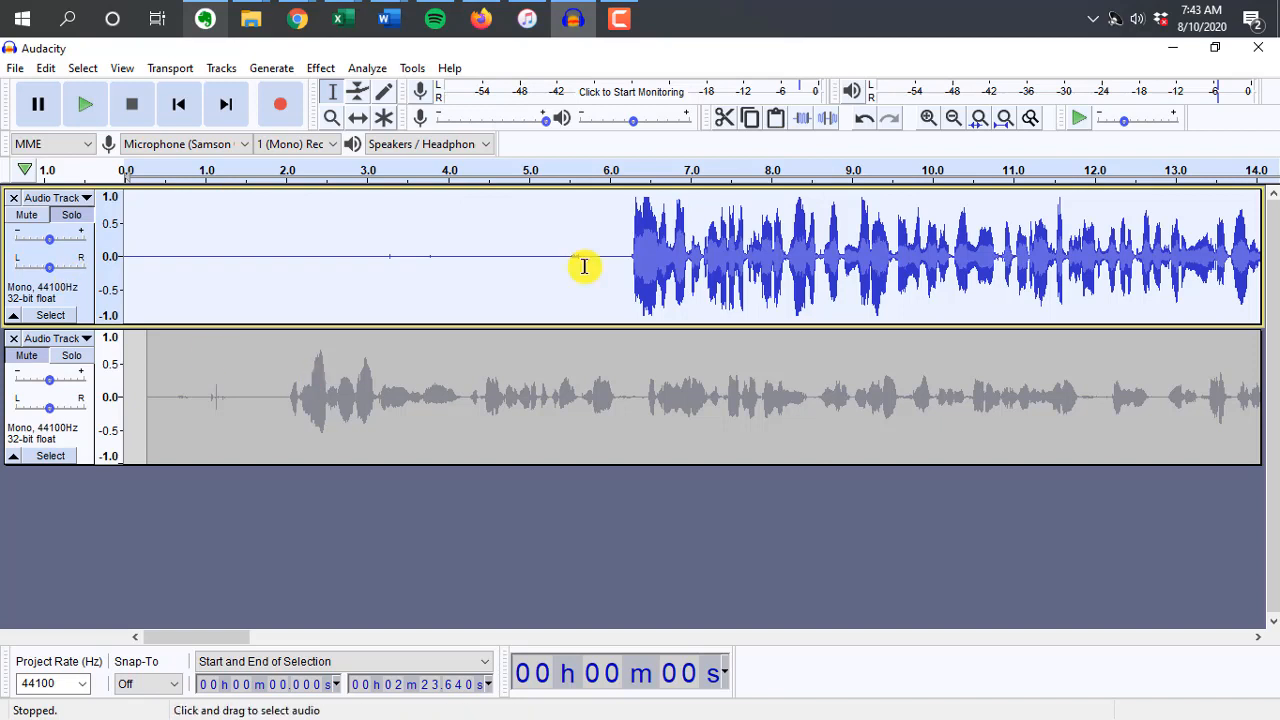
Remove the second audio track and delete the remaining track's leading silence from 0 to about 6.014 s
{"action": "left_click", "coordinate": [14, 339]}
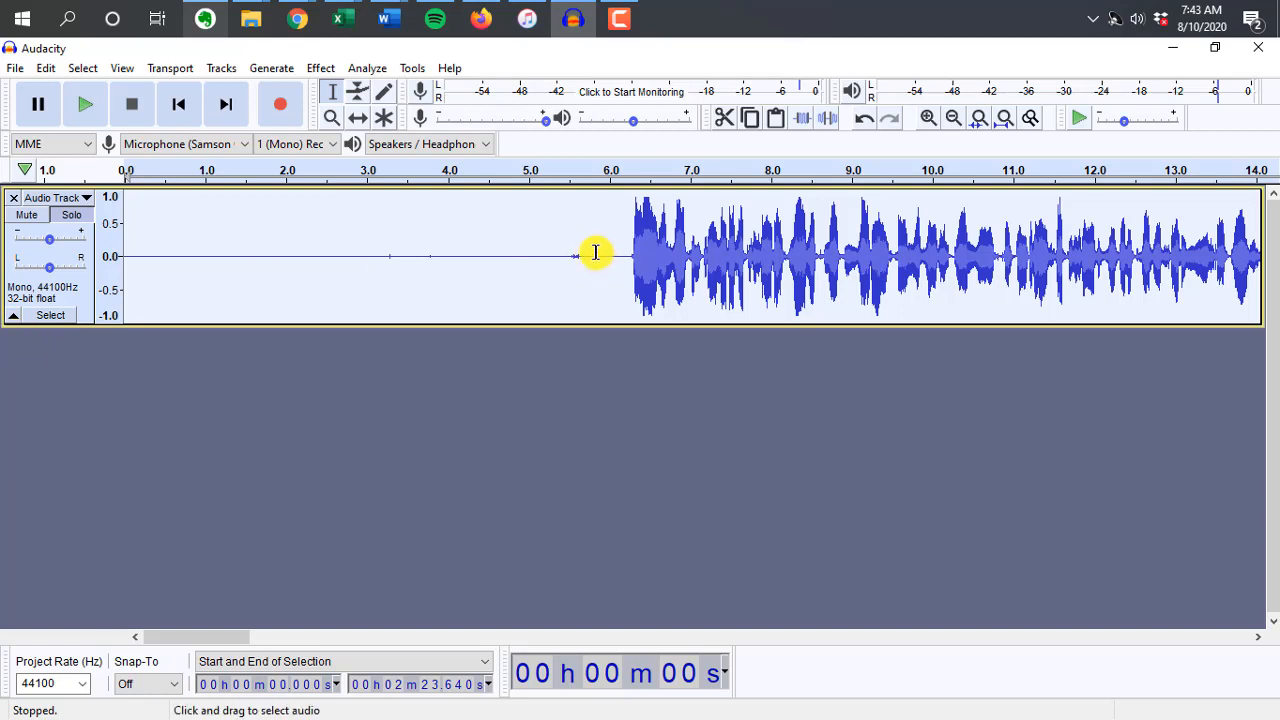
{"action": "left_click", "coordinate": [333, 92]}
{"action": "left_click_drag", "start_coordinate": [609, 259], "coordinate": [69, 249]}
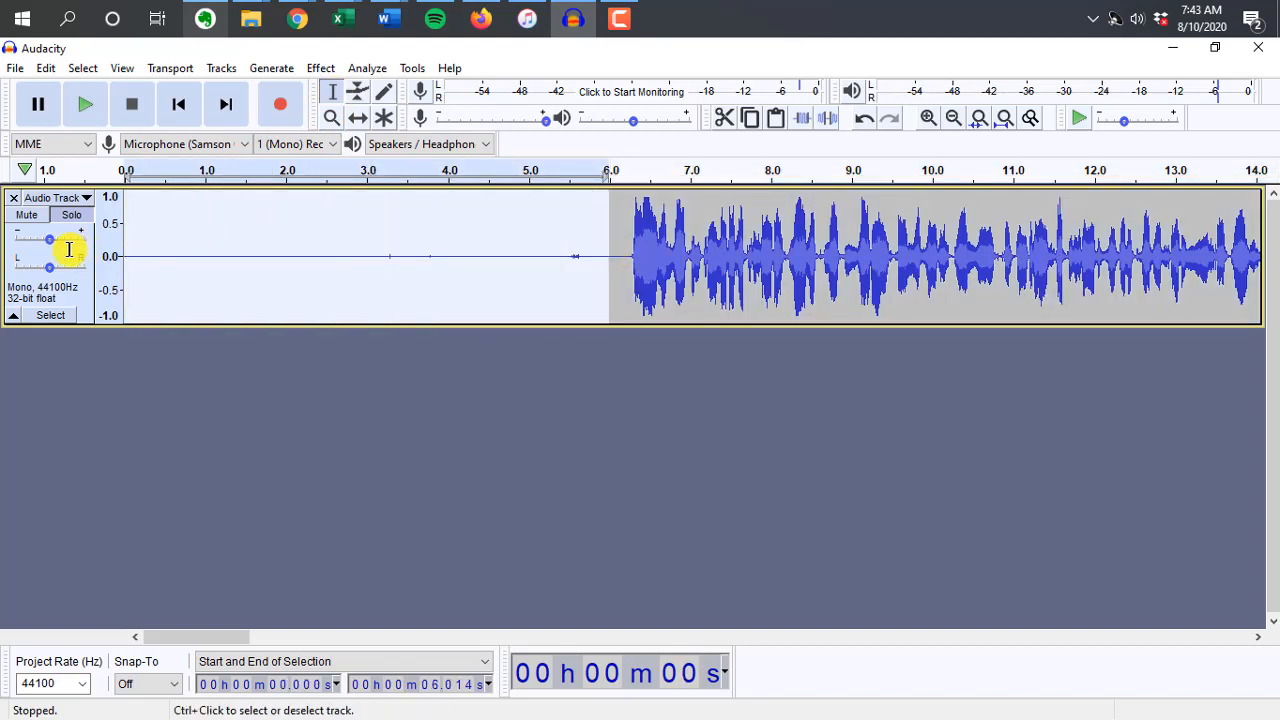
{"action": "key", "text": "Delete"}
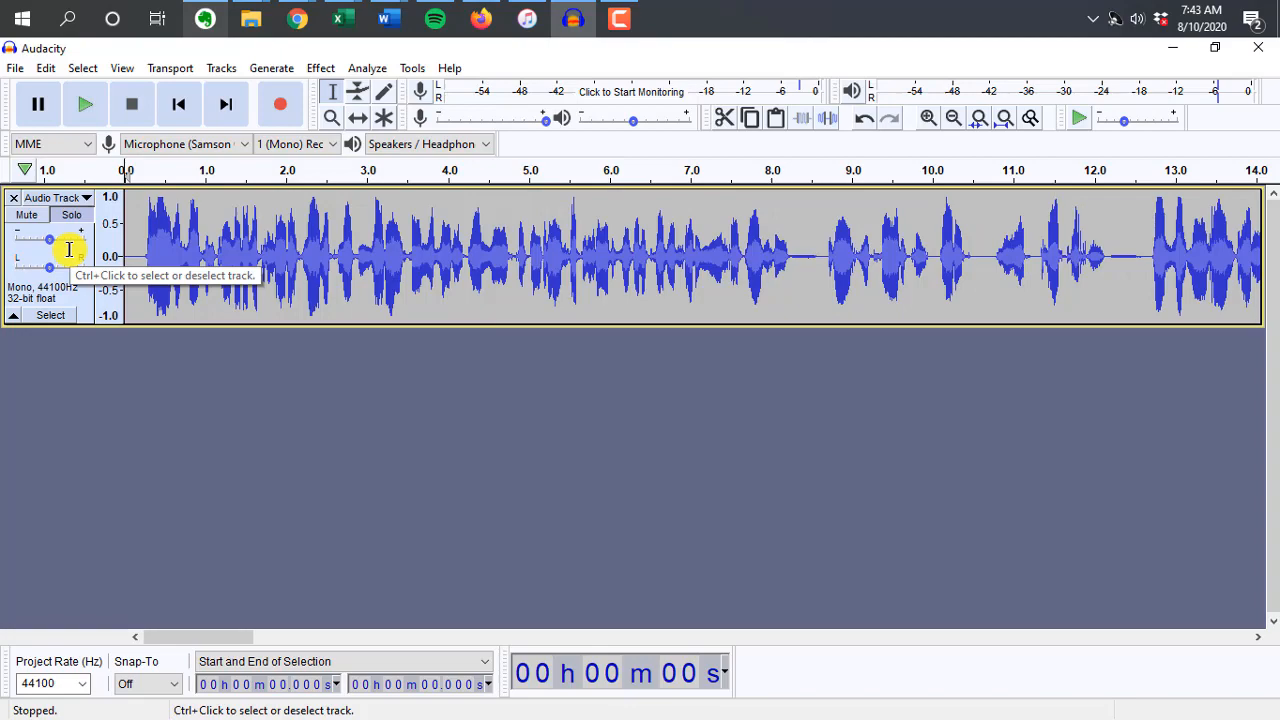
{"action": "left_click_drag", "start_coordinate": [180, 631], "coordinate": [1211, 571]}
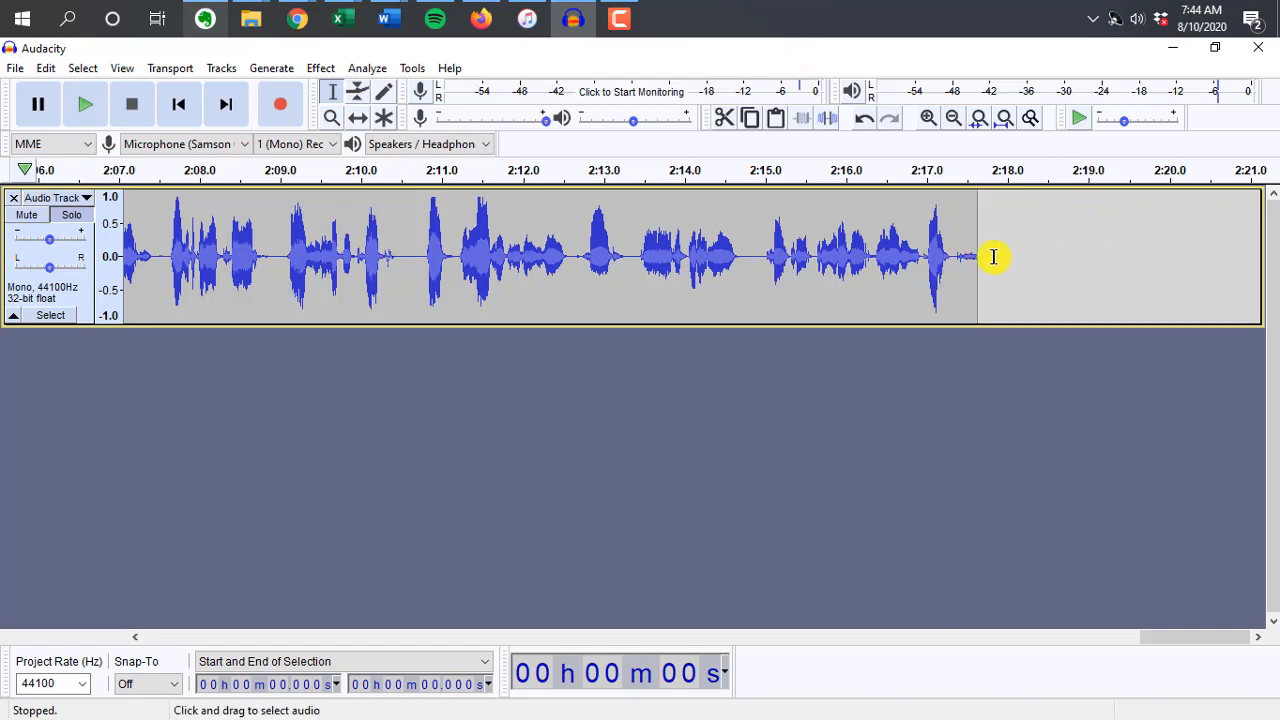
{"action": "left_click_drag", "start_coordinate": [1157, 640], "coordinate": [129, 663]}
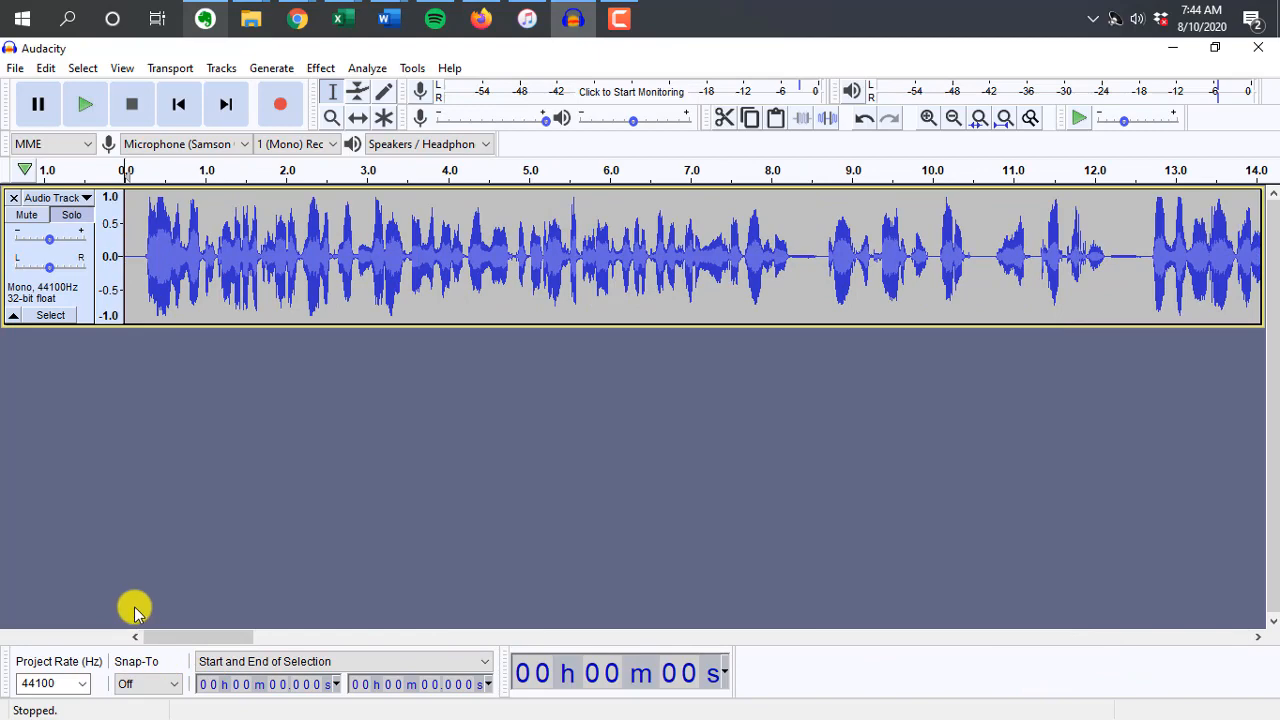
Import Podcast Intro.mp3 from the Intro Outro folder as a new track below the voice track and unmute it
{"action": "left_click", "coordinate": [258, 8]}
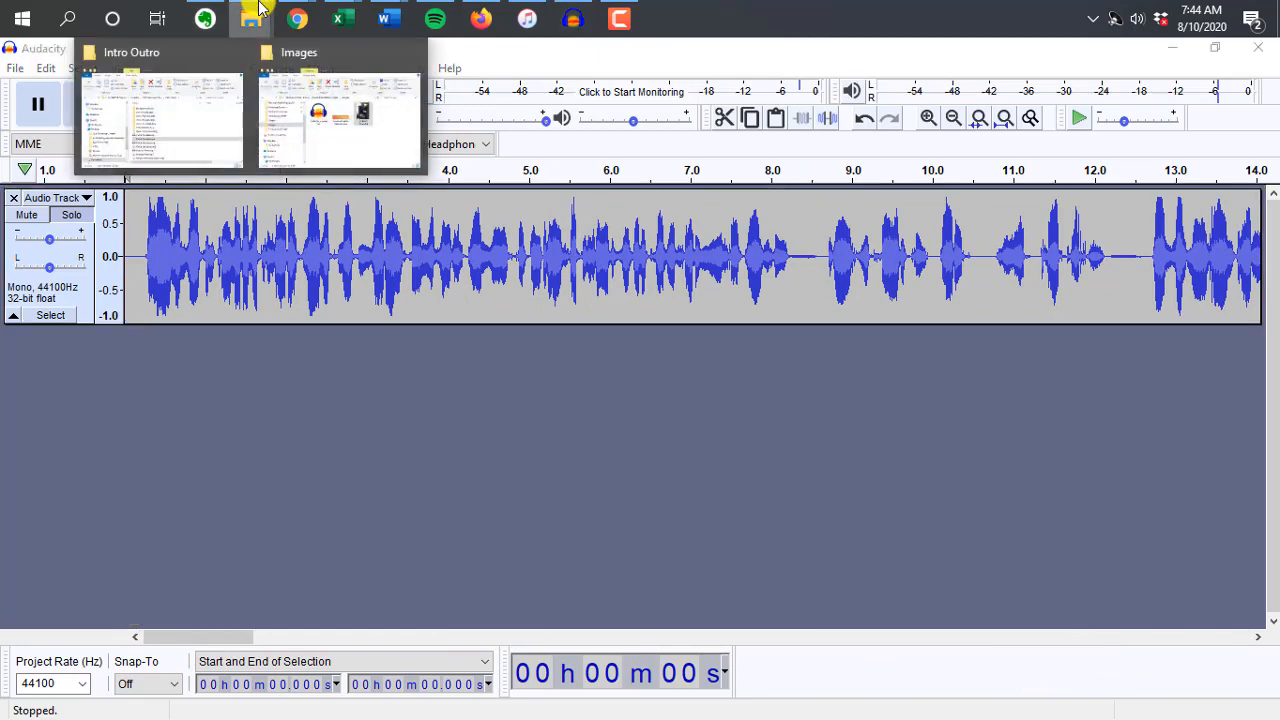
{"action": "left_click", "coordinate": [232, 118]}
{"action": "left_click_drag", "start_coordinate": [772, 150], "coordinate": [832, 142]}
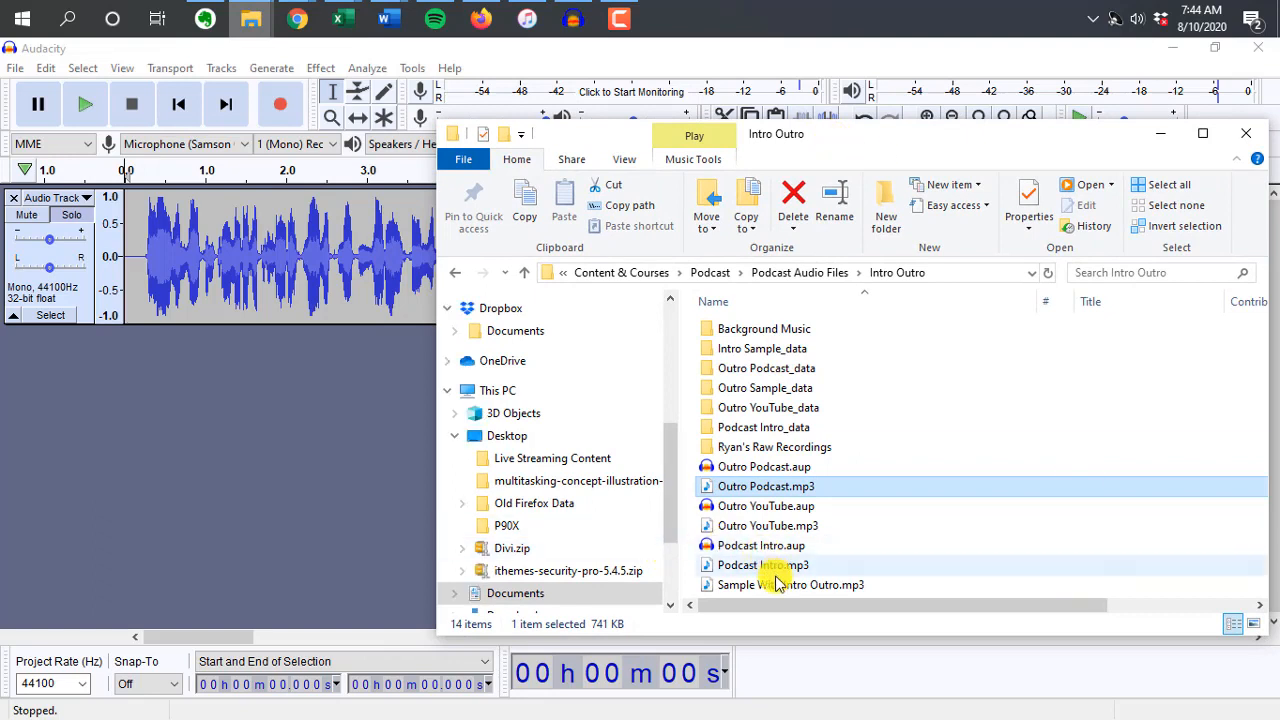
{"action": "left_click_drag", "start_coordinate": [806, 568], "coordinate": [220, 466]}
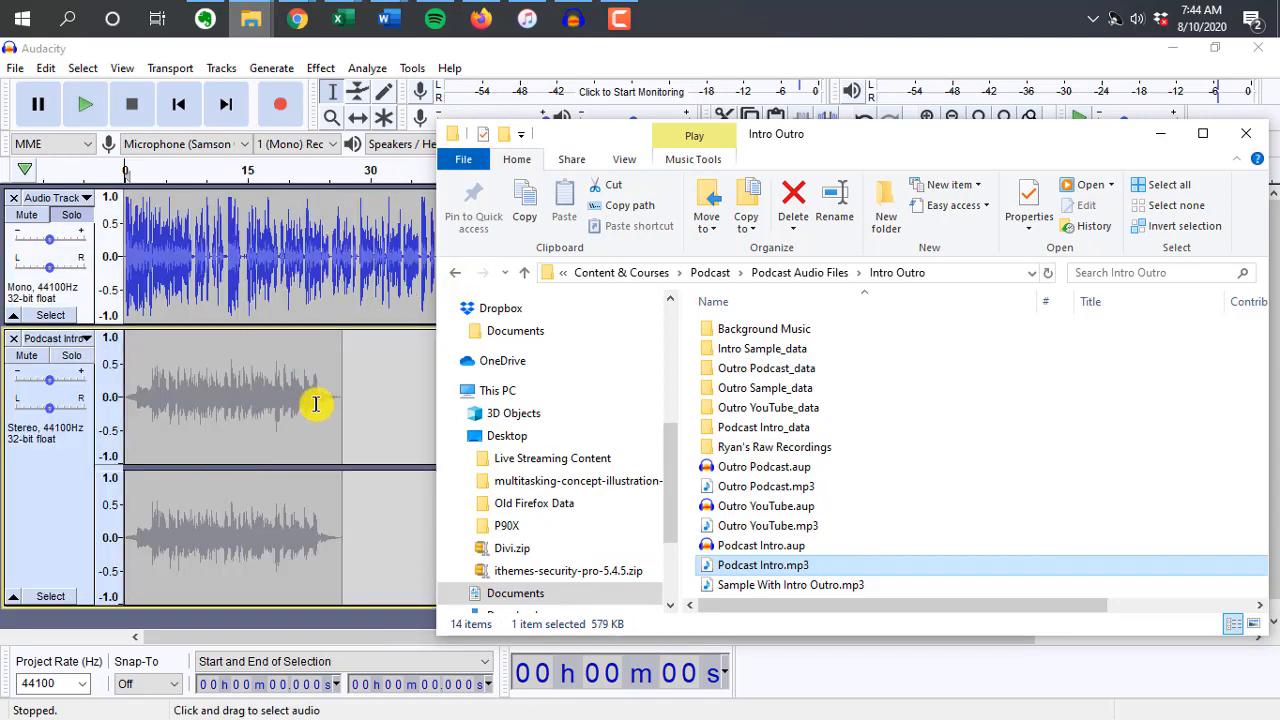
{"action": "left_click", "coordinate": [520, 64]}
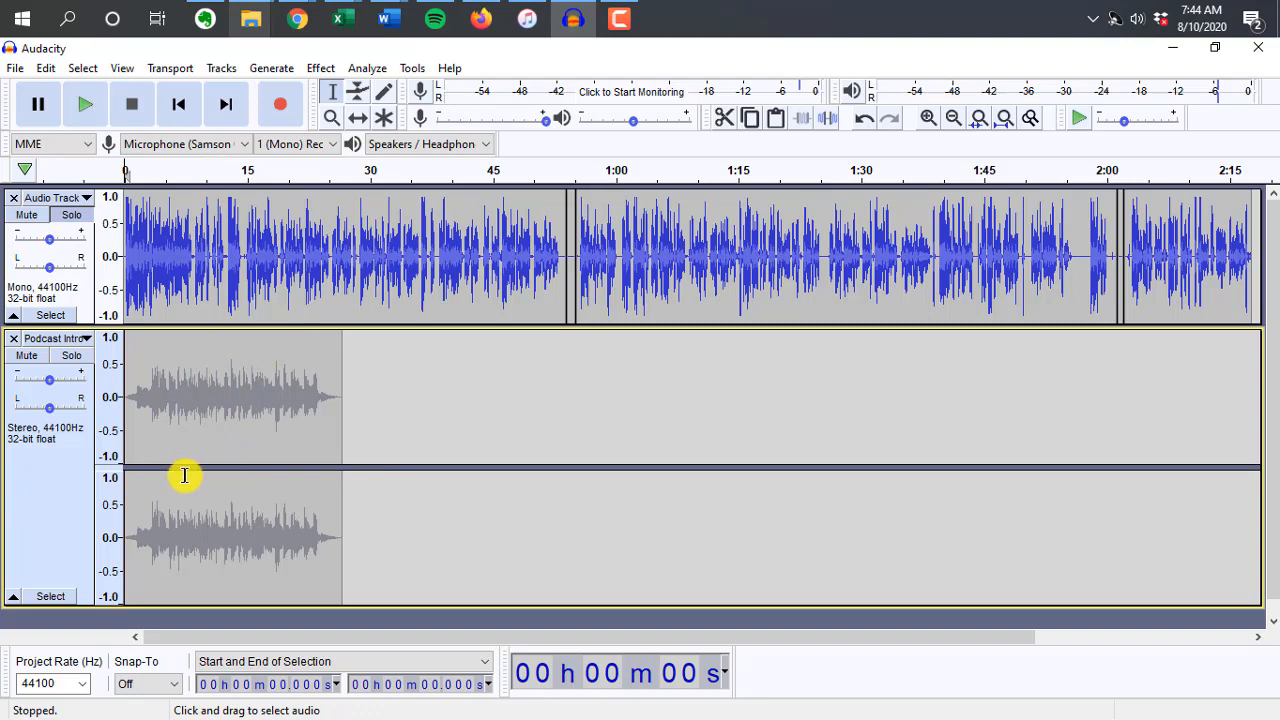
{"action": "left_click", "coordinate": [28, 357]}
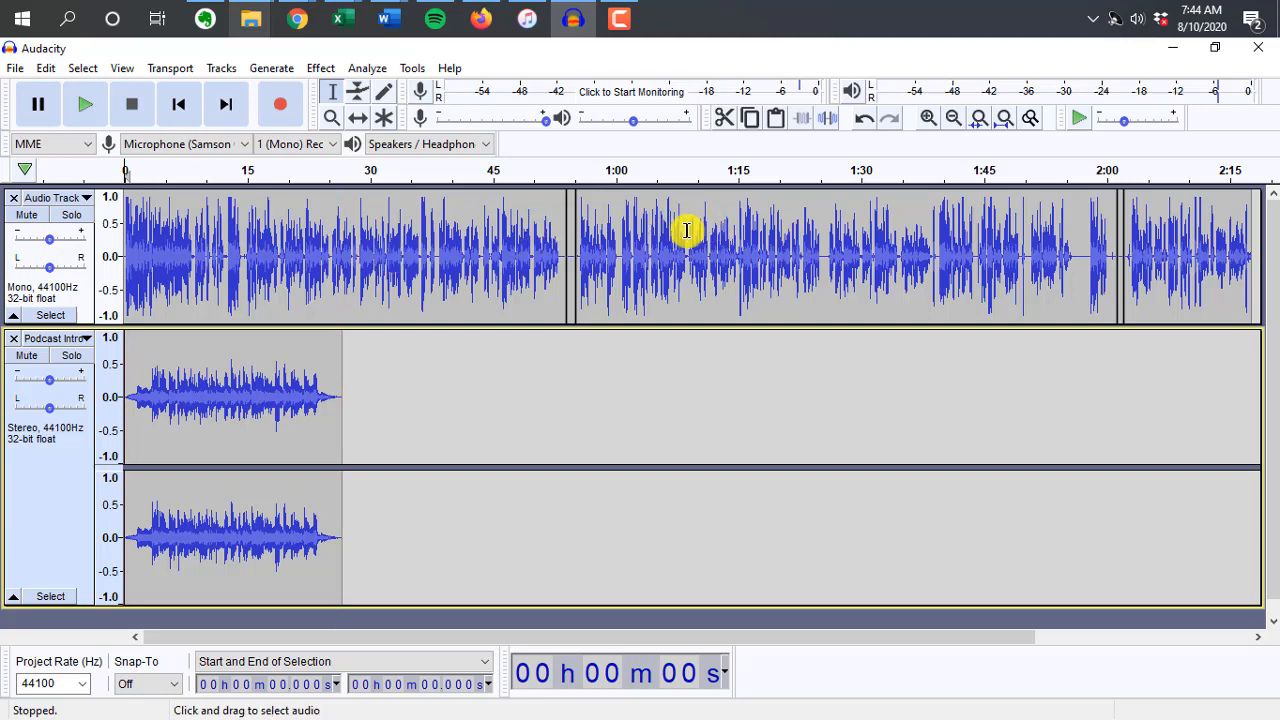
Lower the voice track's gain to -5.0 dB
{"action": "left_click", "coordinate": [50, 247]}
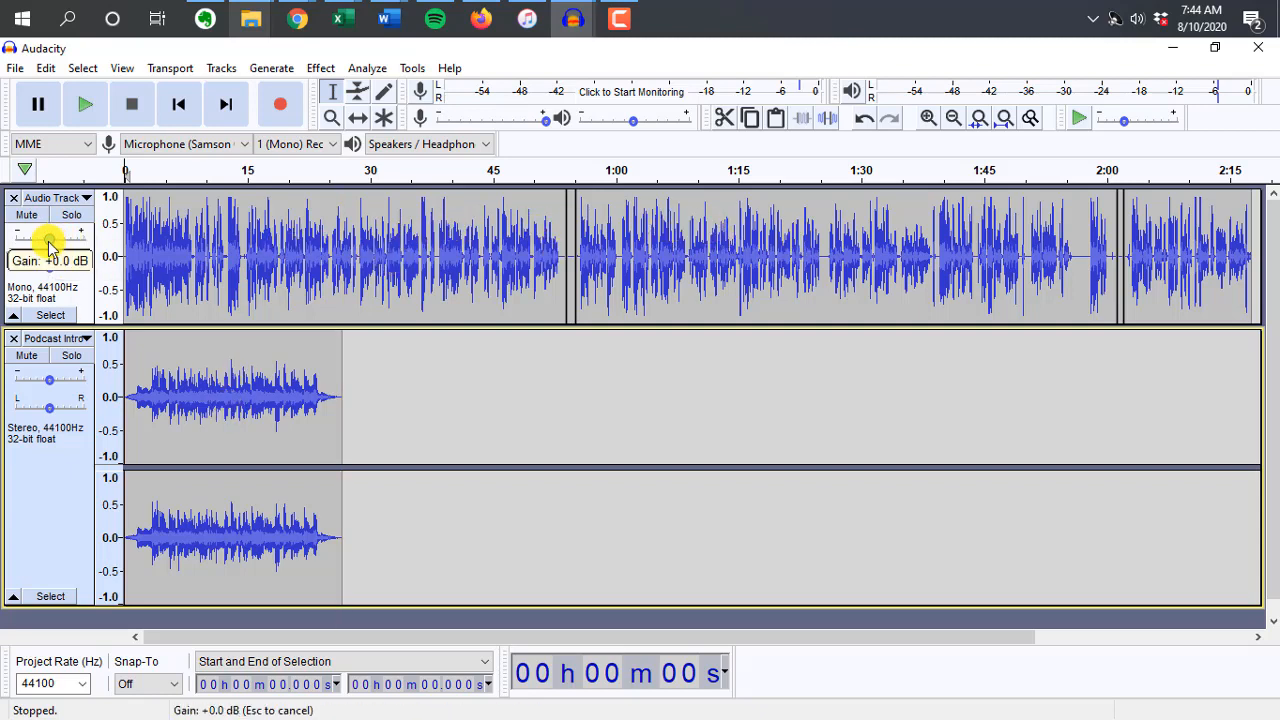
{"action": "left_click_drag", "start_coordinate": [50, 247], "coordinate": [45, 247]}
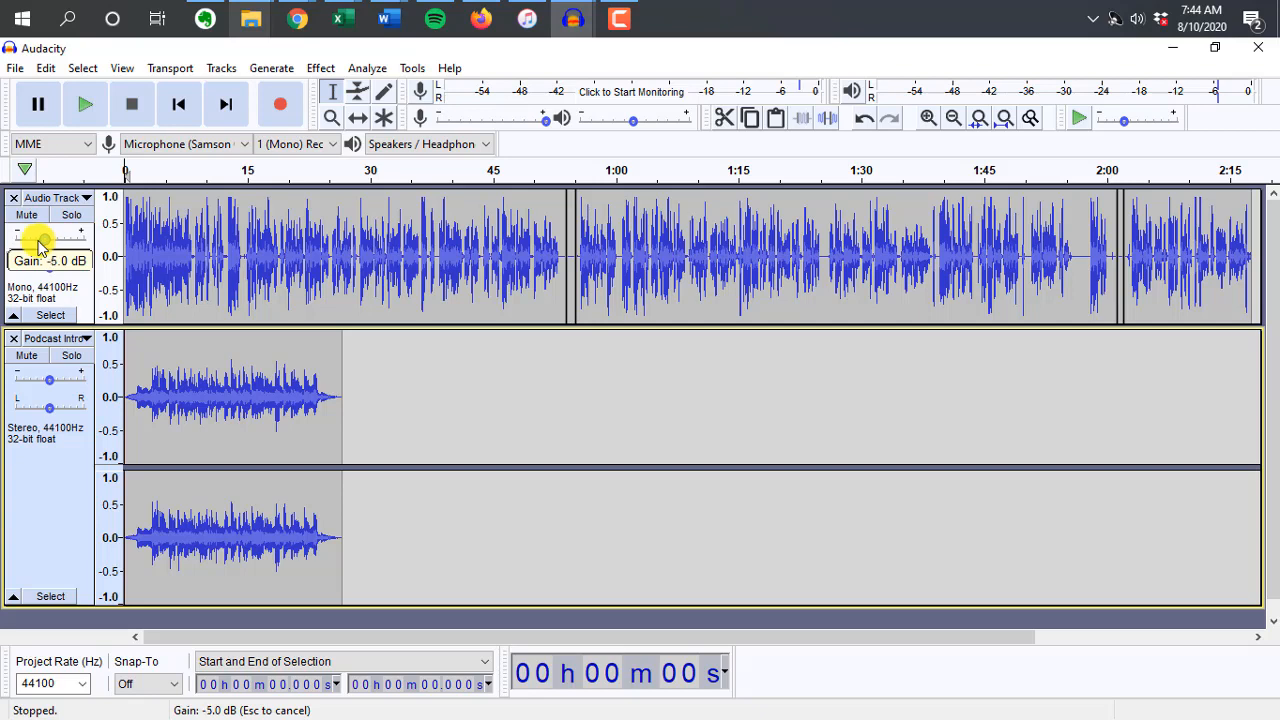
{"action": "left_click_drag", "start_coordinate": [40, 247], "coordinate": [41, 245]}
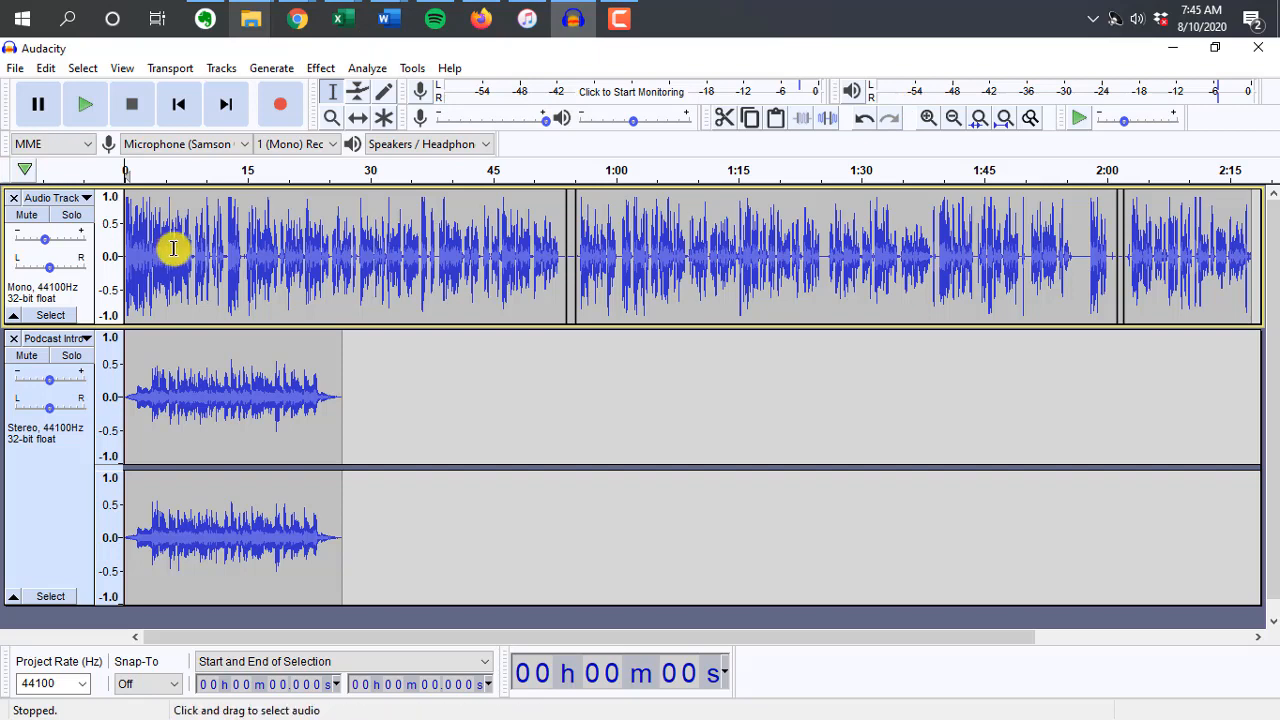
Delete all of the voice track's audio from about 53.171 s to its end
{"action": "left_click", "coordinate": [359, 118]}
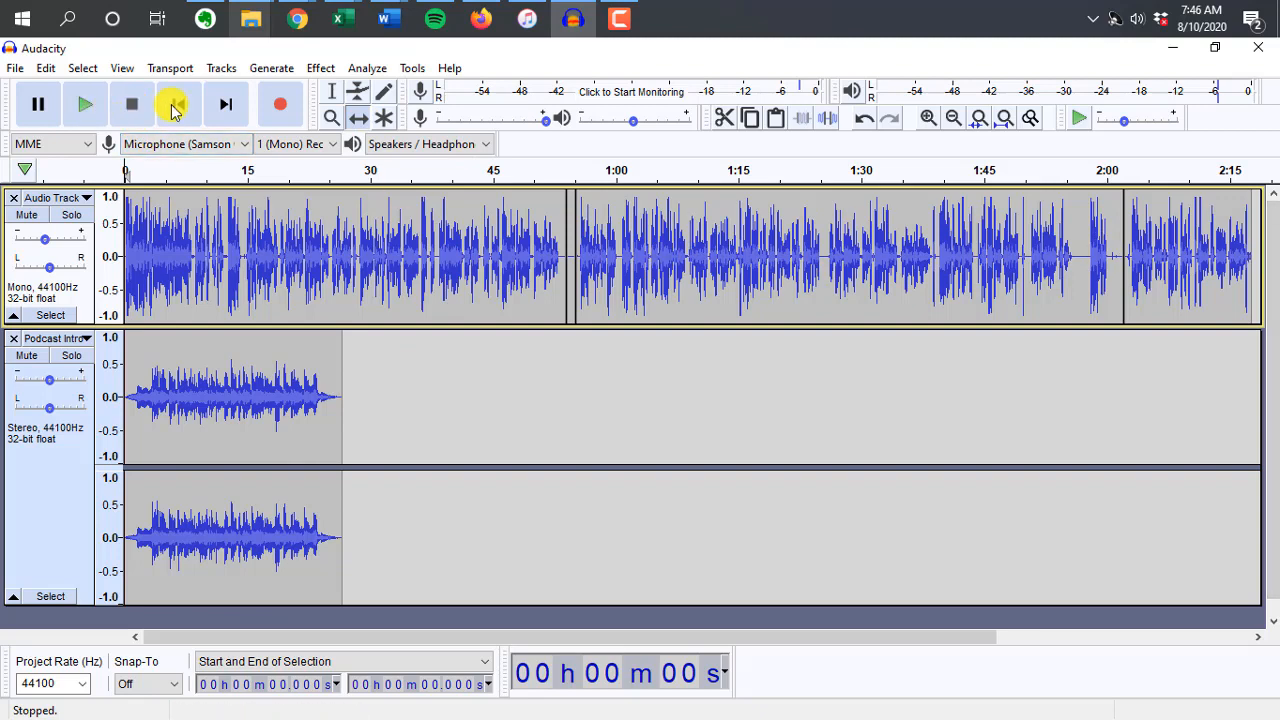
{"action": "left_click", "coordinate": [332, 91]}
{"action": "left_click_drag", "start_coordinate": [560, 237], "coordinate": [1262, 283]}
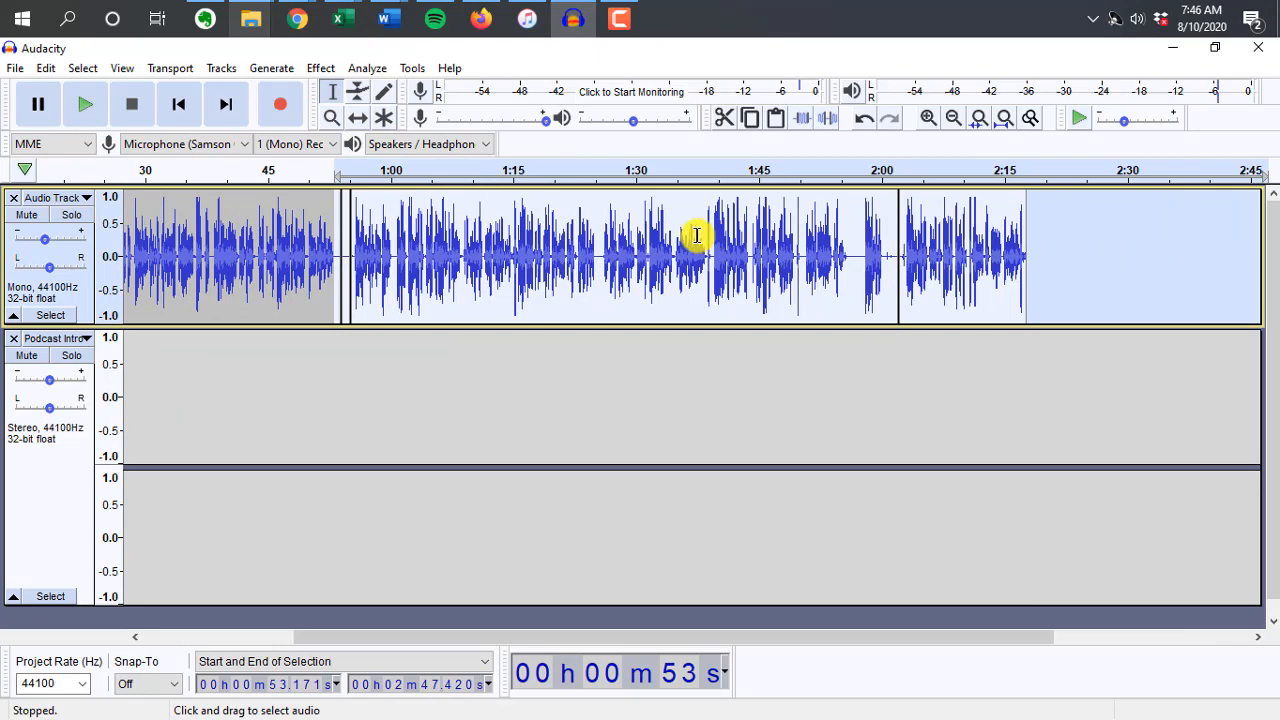
{"action": "key", "text": "Delete"}
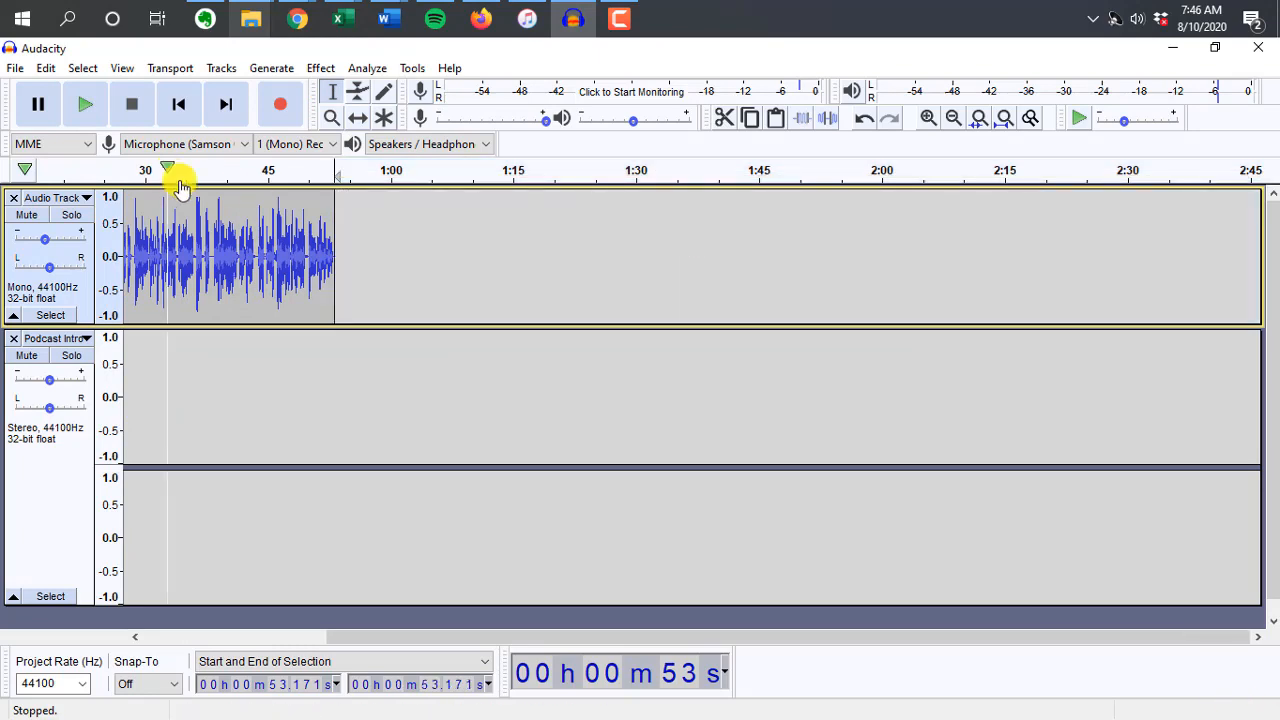
Use the Time Shift tool to move the voice clip to start at about 0:26, just as the podcast intro ends
{"action": "left_click_drag", "start_coordinate": [483, 641], "coordinate": [197, 620]}
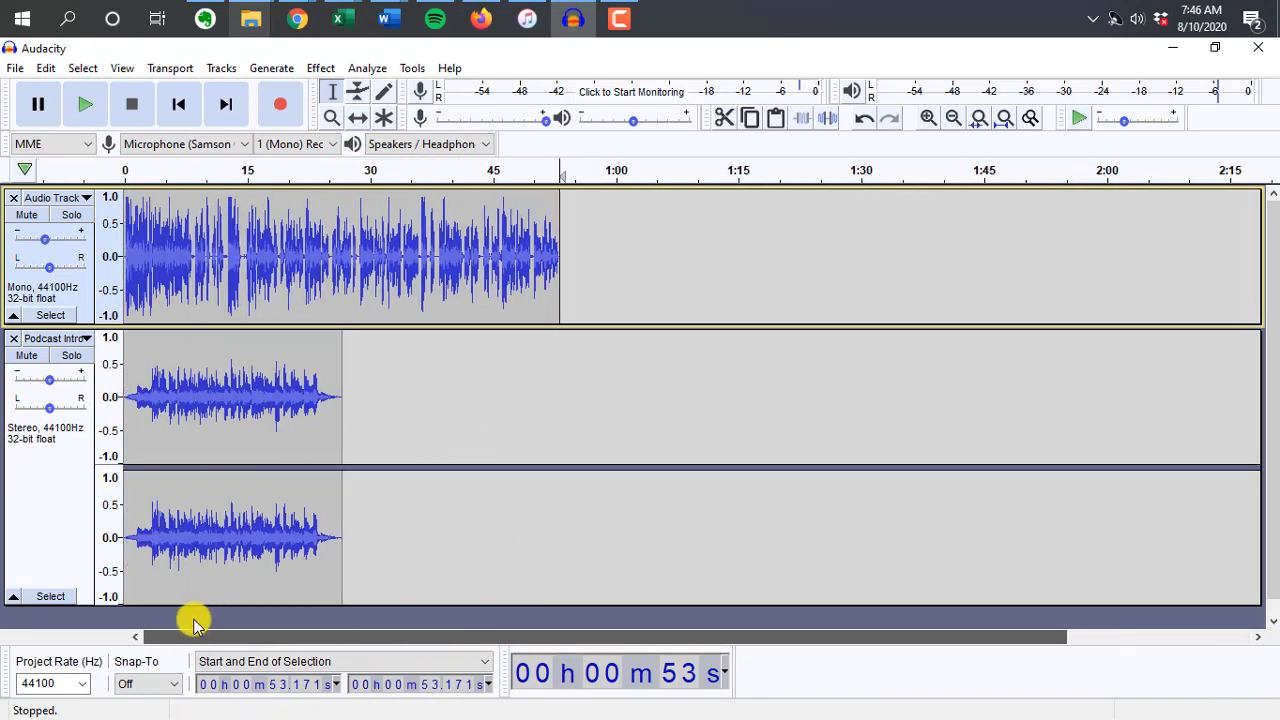
{"action": "left_click", "coordinate": [357, 117]}
{"action": "left_click_drag", "start_coordinate": [412, 226], "coordinate": [604, 233]}
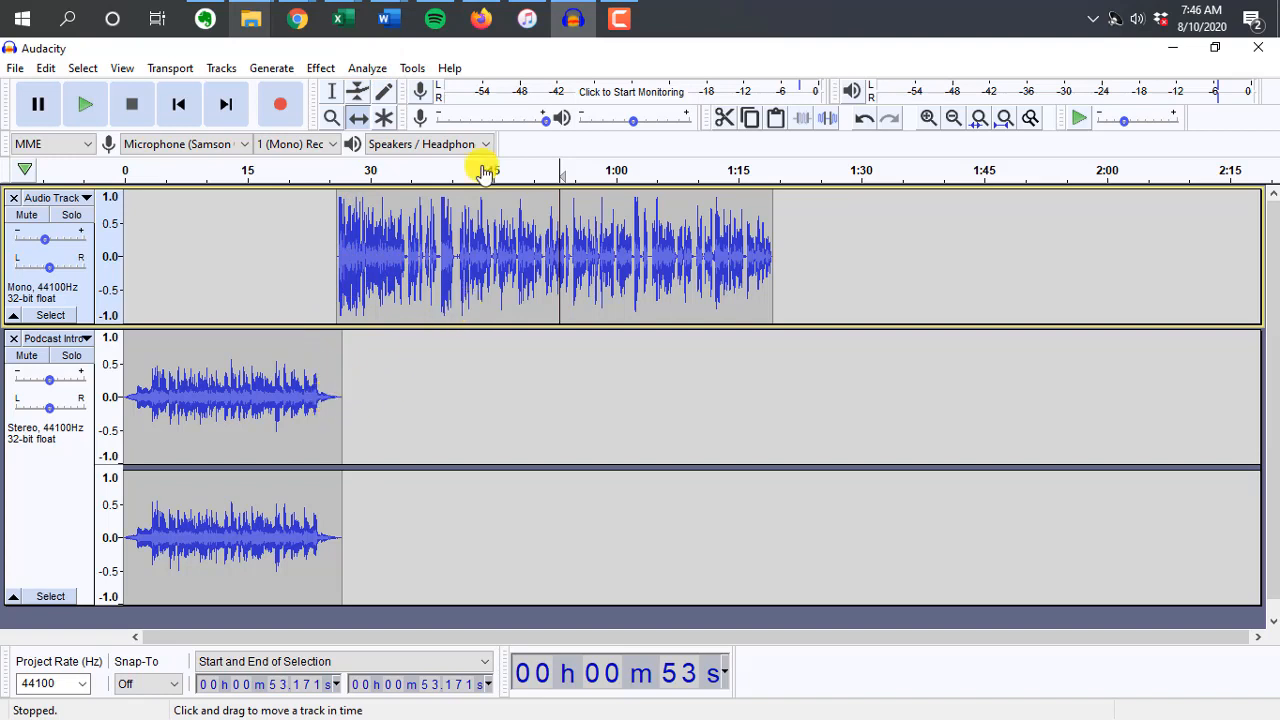
Check the voice track's gain and play from about 0:19 across the transition from the intro into the voice
{"action": "left_click", "coordinate": [49, 243]}
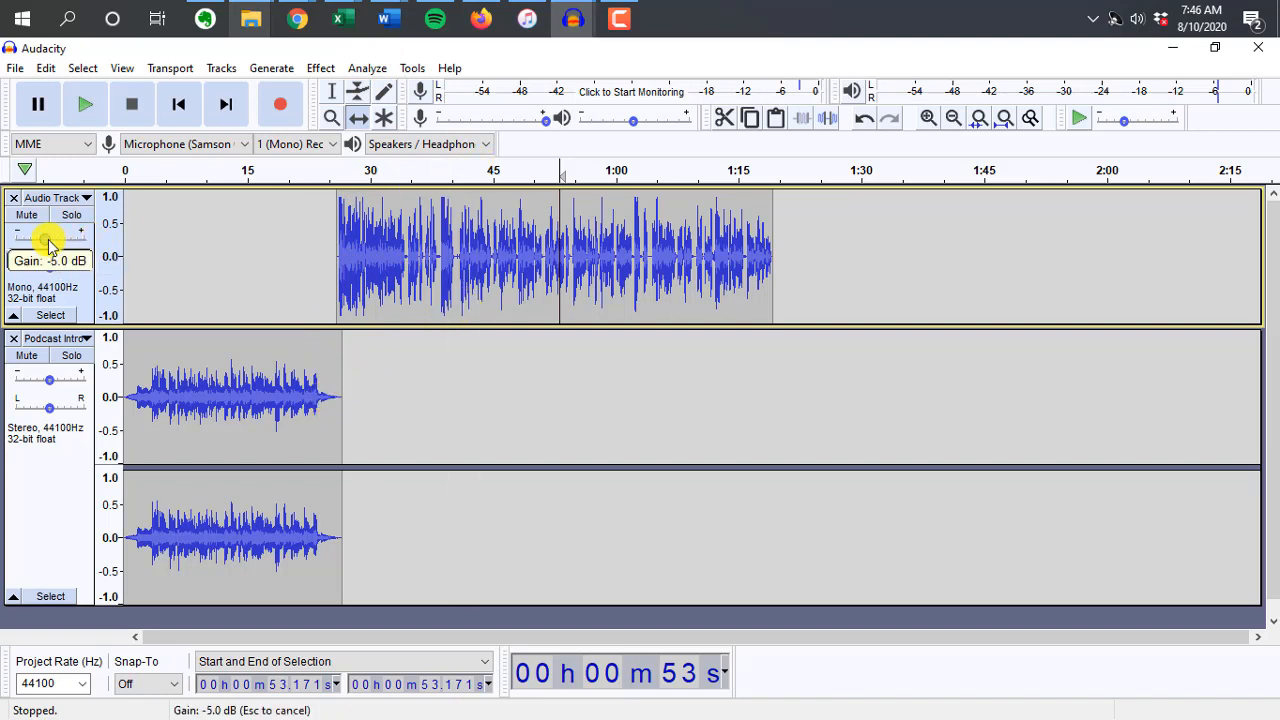
{"action": "left_click", "coordinate": [279, 180]}
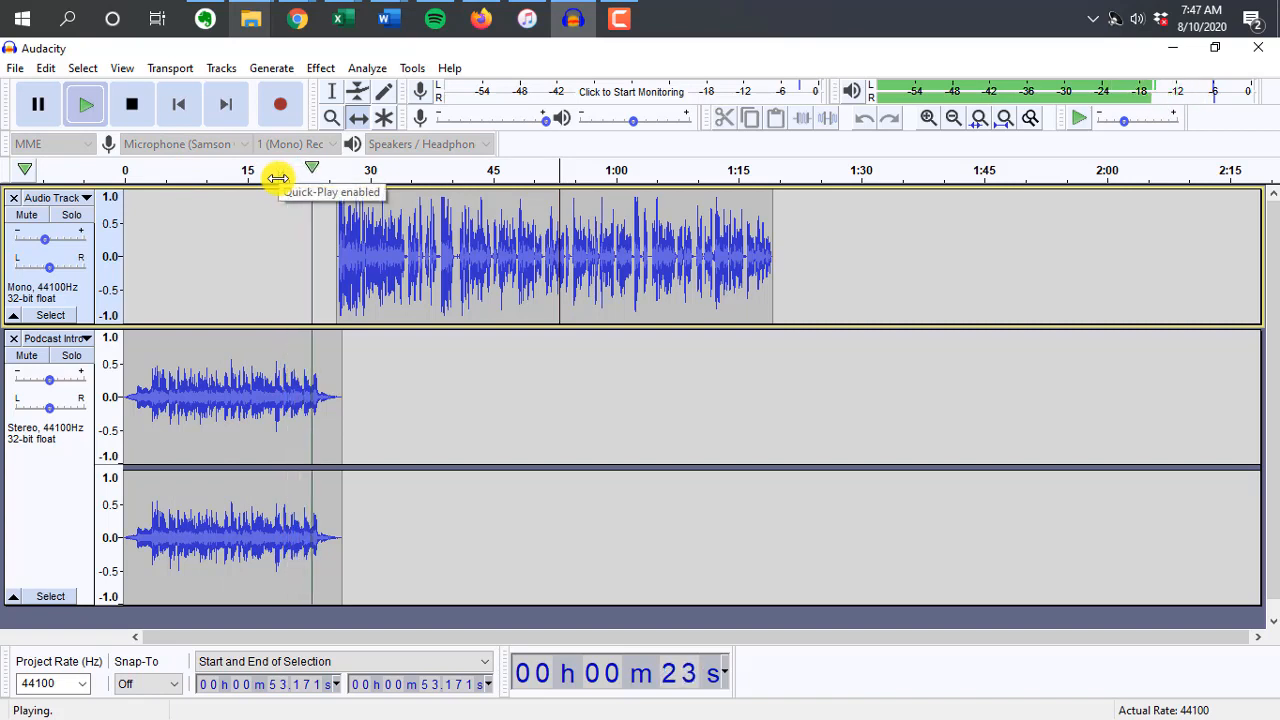
{"action": "left_click", "coordinate": [133, 110]}
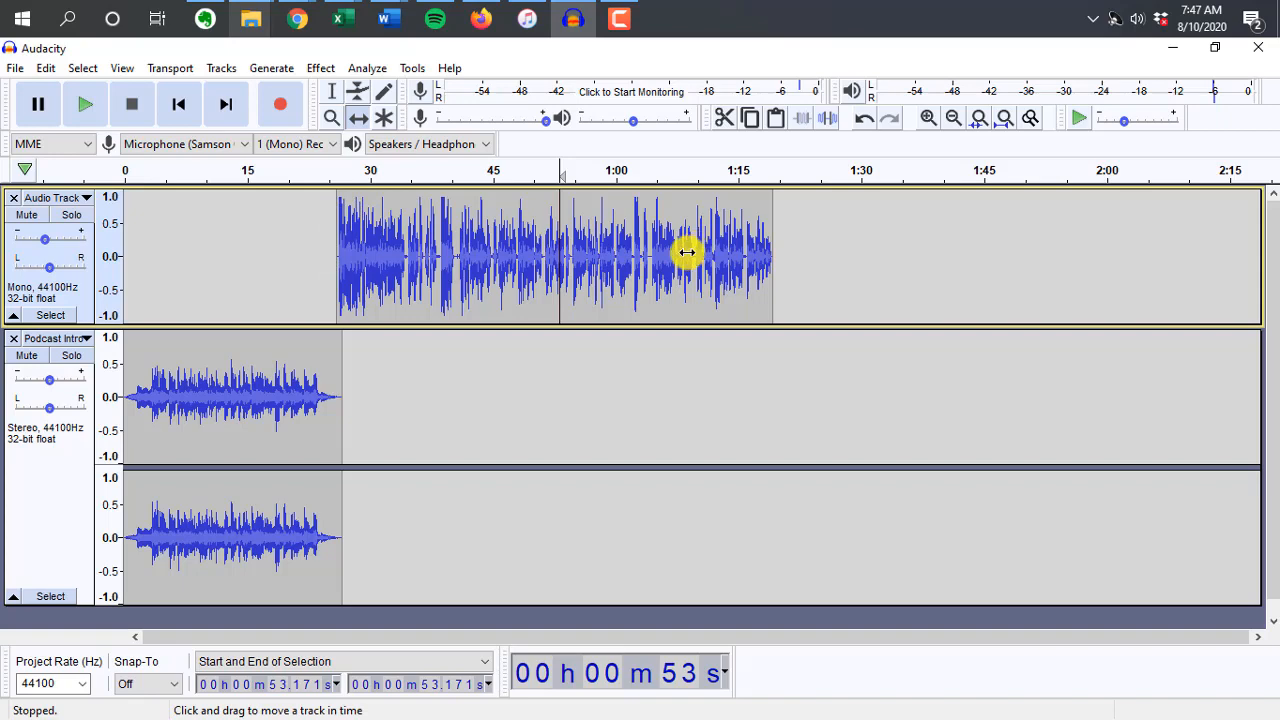
Import Outro Podcast.mp3 from the Intro Outro folder as a new track below the intro track
{"action": "left_click", "coordinate": [264, 23]}
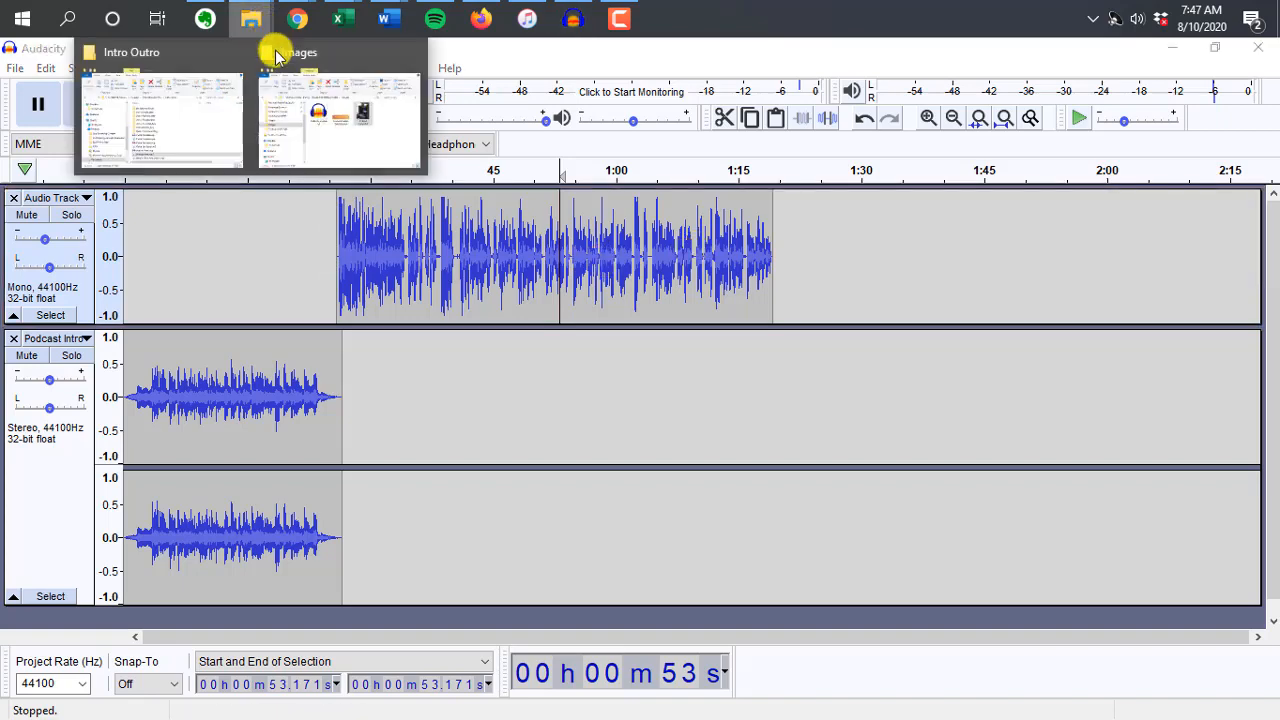
{"action": "left_click", "coordinate": [209, 114]}
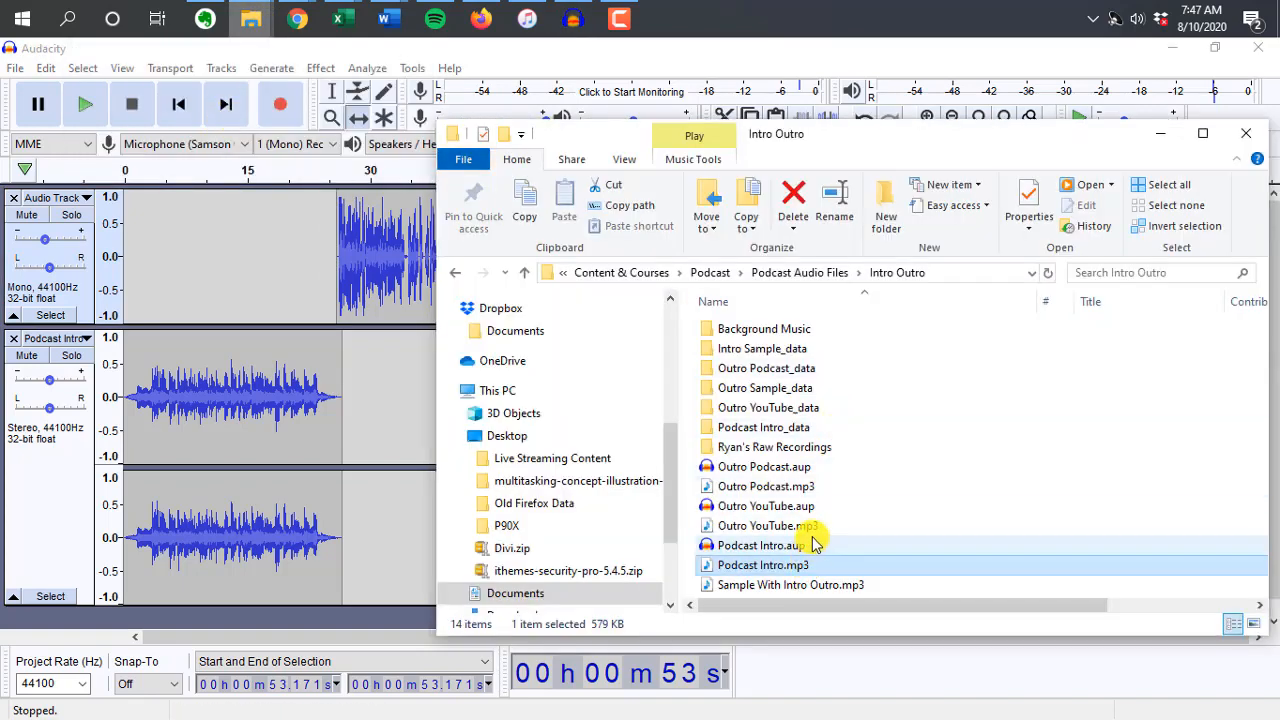
{"action": "scroll", "coordinate": [813, 542], "scroll_direction": "right", "scroll_amount": 1}
{"action": "left_click", "coordinate": [785, 487]}
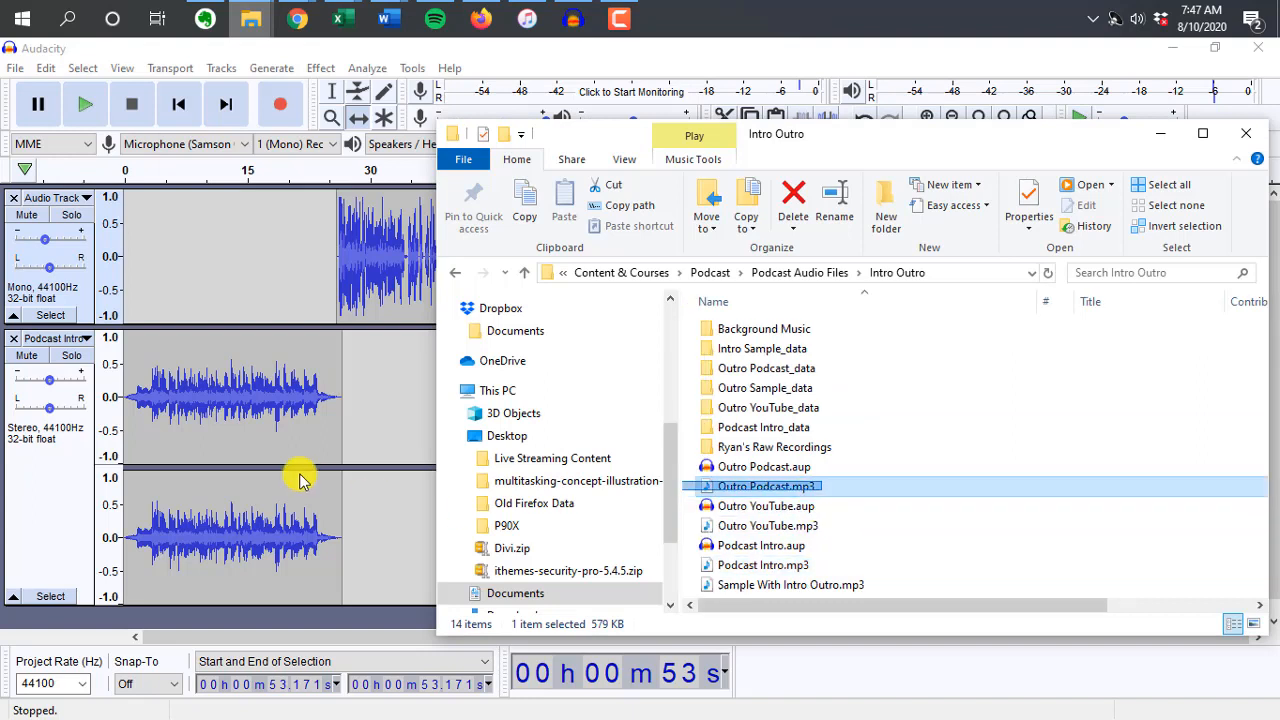
{"action": "key", "text": "shift+Up"}
{"action": "left_click_drag", "start_coordinate": [708, 492], "coordinate": [523, 487]}
{"action": "left_click", "coordinate": [720, 490]}
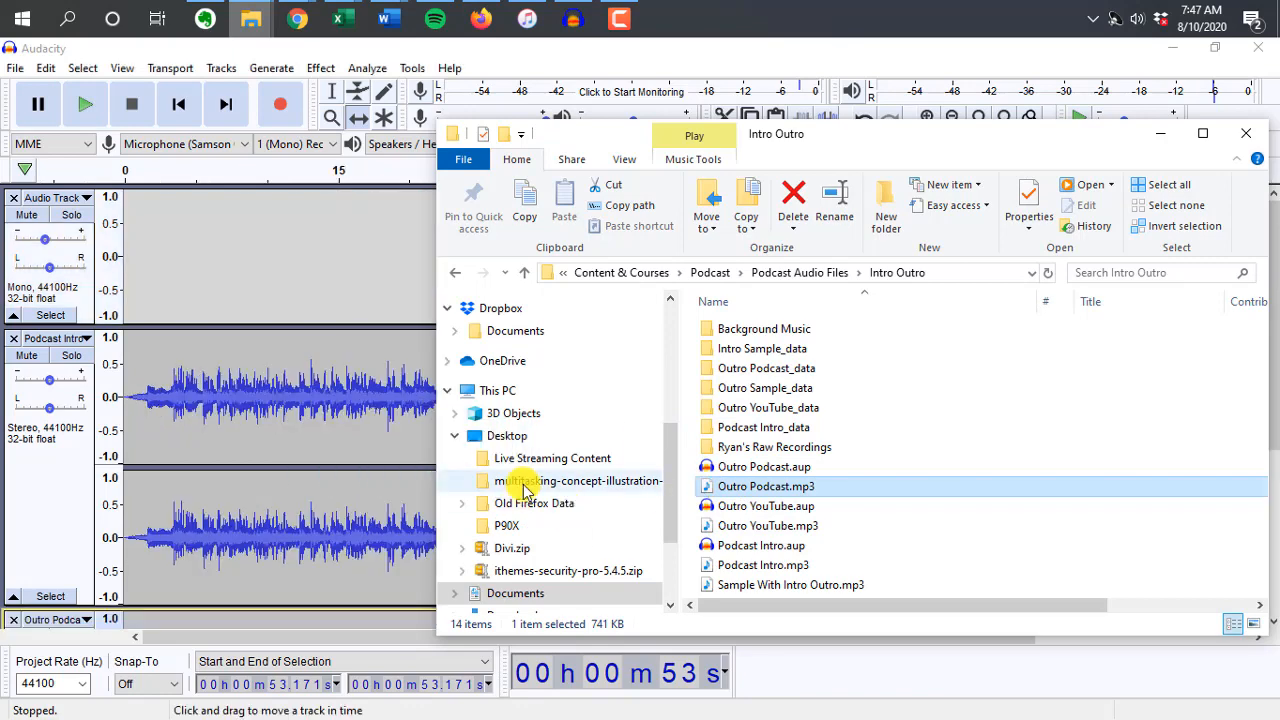
{"action": "left_click", "coordinate": [656, 60]}
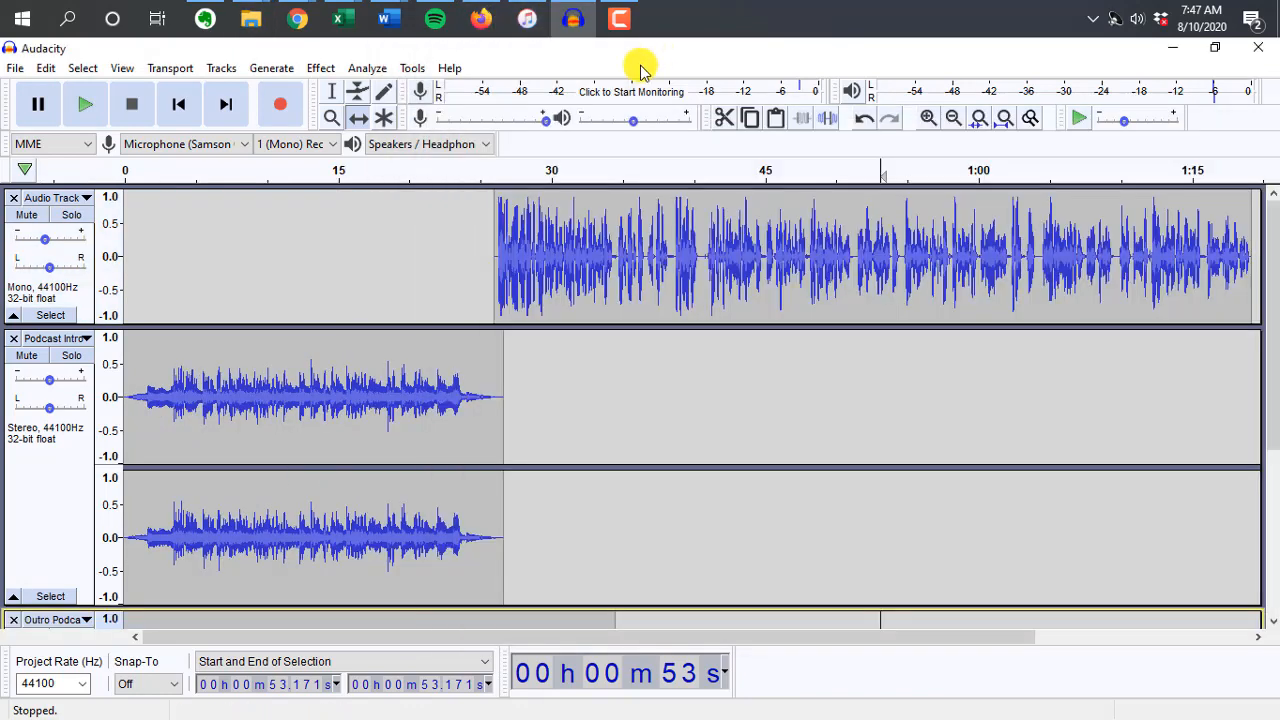
{"action": "scroll", "coordinate": [491, 466], "scroll_direction": "down", "scroll_amount": 3}
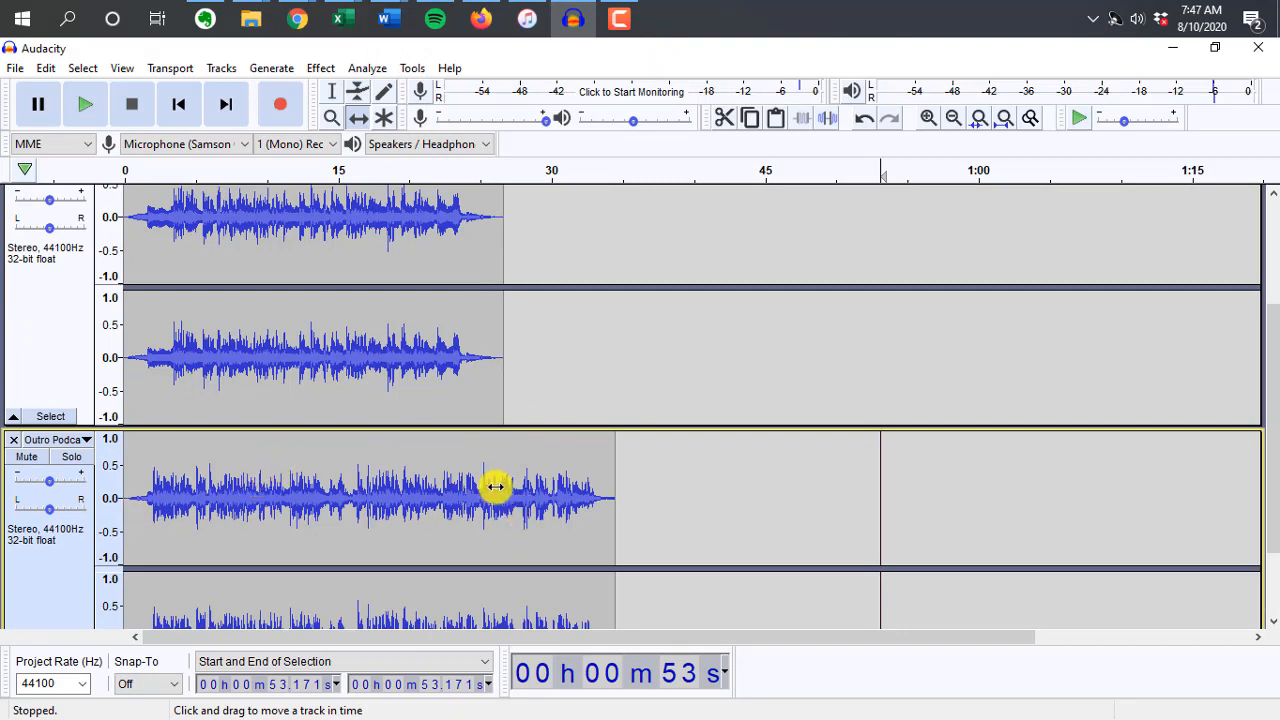
Use the Time Shift tool to move the outro clip to start at about 1:19, right where the voice clip ends
{"action": "left_click_drag", "start_coordinate": [340, 515], "coordinate": [994, 559]}
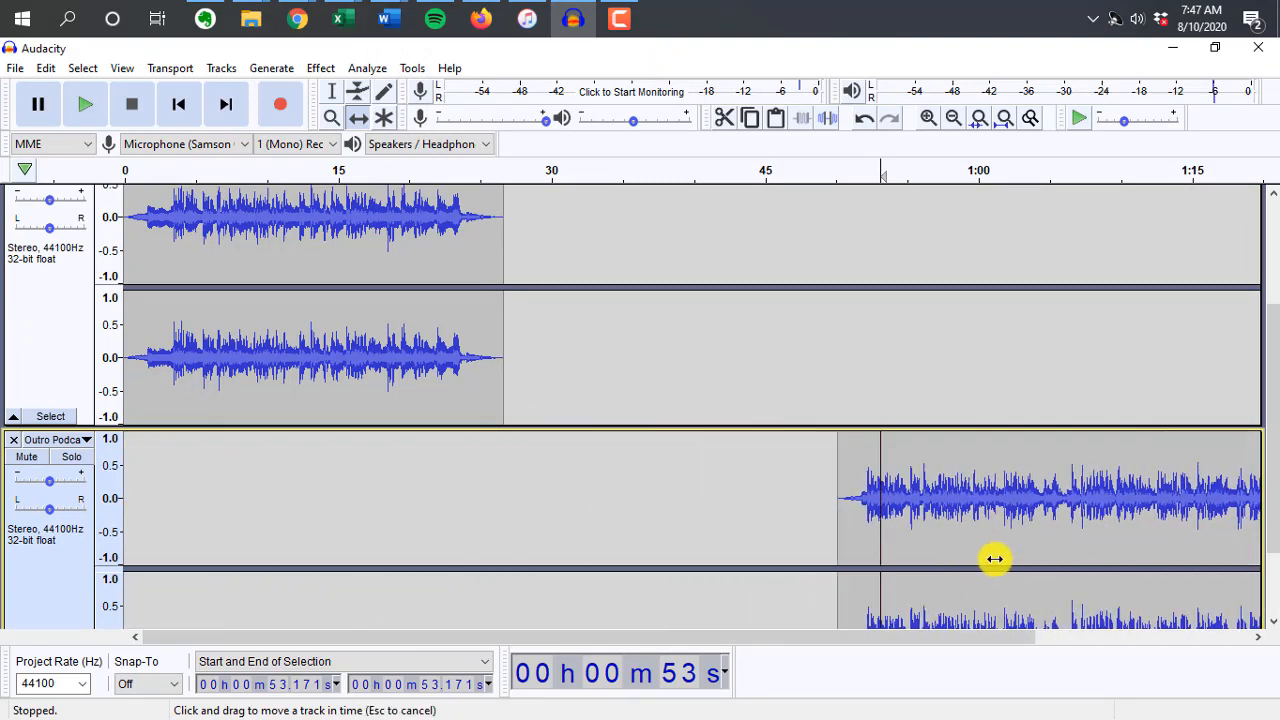
{"action": "scroll", "coordinate": [994, 559], "scroll_direction": "down", "scroll_amount": 2}
{"action": "left_click_drag", "start_coordinate": [864, 640], "coordinate": [1058, 640]}
{"action": "scroll", "coordinate": [737, 556], "scroll_direction": "up", "scroll_amount": 3}
{"action": "left_click_drag", "start_coordinate": [737, 556], "coordinate": [1102, 555]}
{"action": "scroll", "coordinate": [826, 397], "scroll_direction": "up", "scroll_amount": 2}
{"action": "scroll", "coordinate": [1102, 555], "scroll_direction": "down", "scroll_amount": 3}
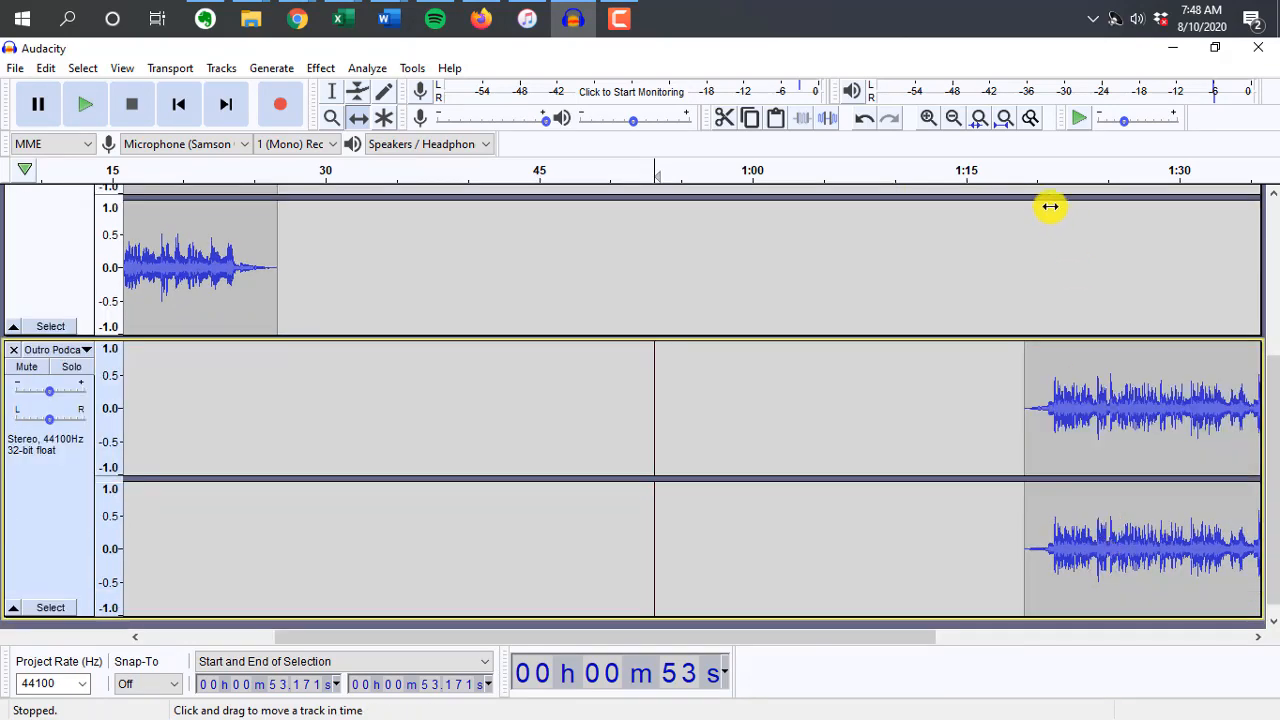
{"action": "scroll", "coordinate": [1030, 220], "scroll_direction": "up", "scroll_amount": 3}
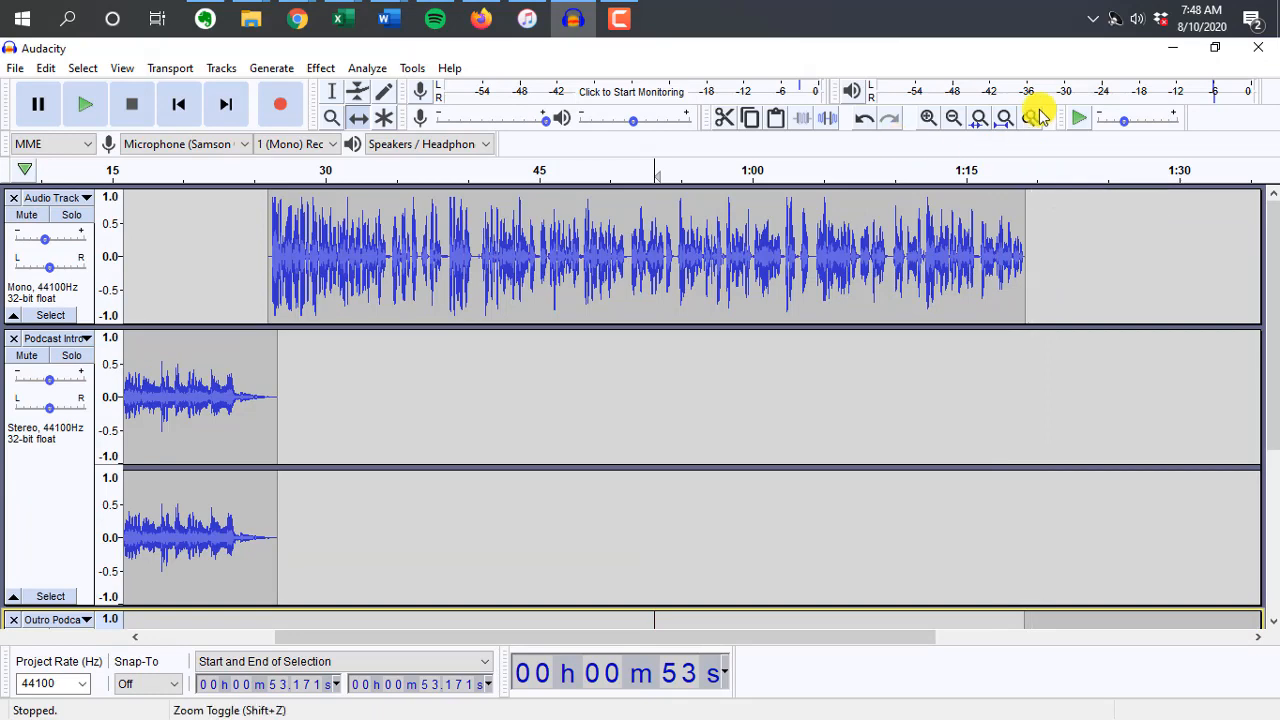
Select all audio and fit the selection to the window to examine how intro, voice and outro line up
{"action": "left_click", "coordinate": [930, 119]}
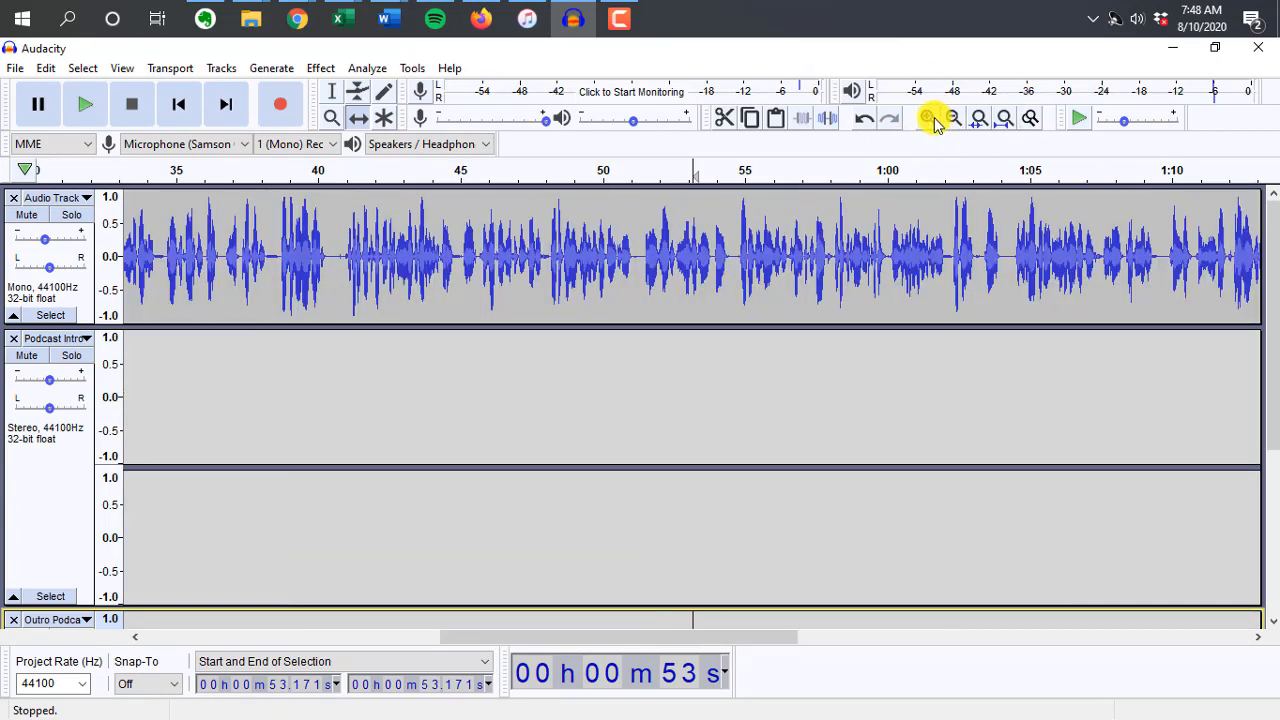
{"action": "left_click", "coordinate": [949, 120]}
{"action": "left_click", "coordinate": [951, 120]}
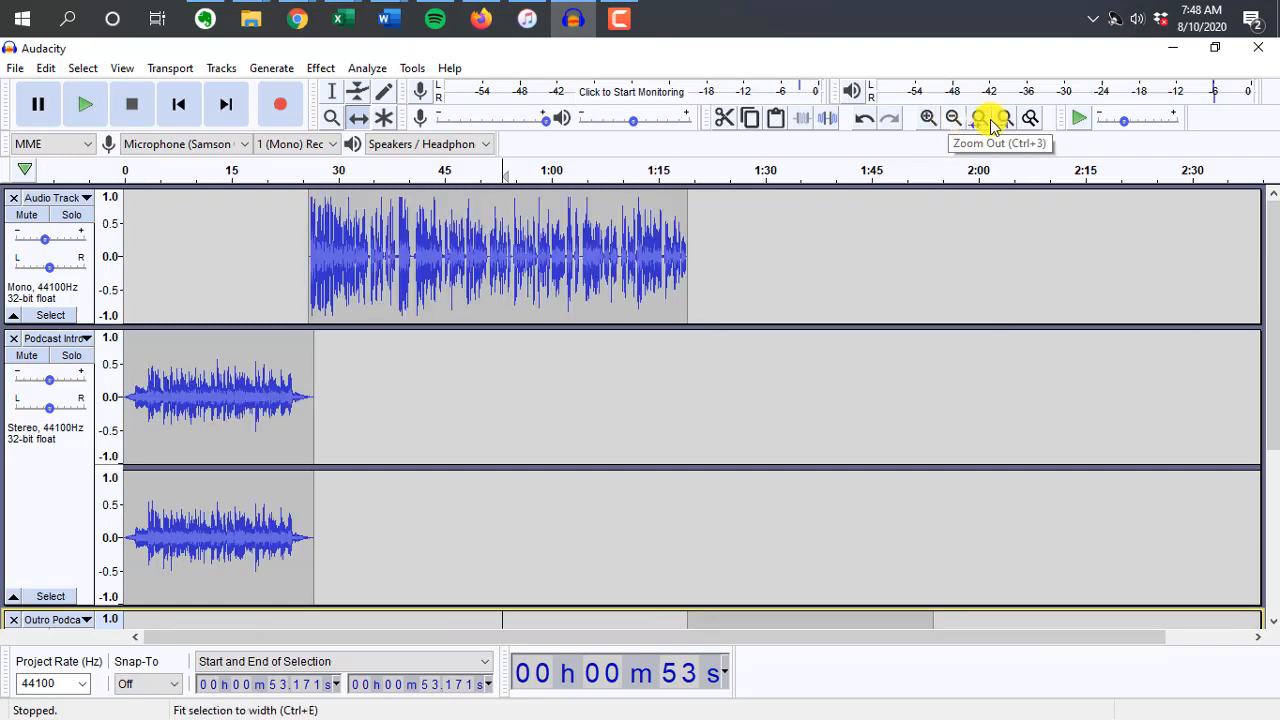
{"action": "key", "text": "ctrl+a"}
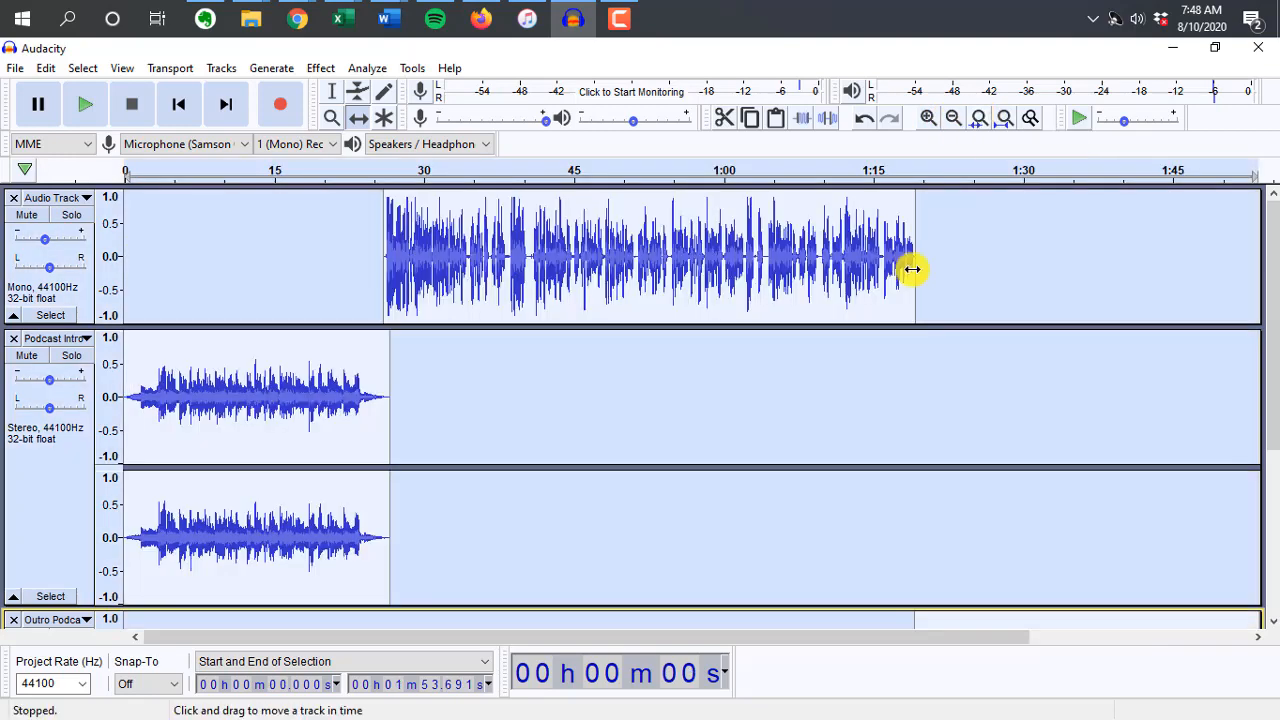
{"action": "key", "text": "ctrl+e"}
{"action": "scroll", "coordinate": [910, 269], "scroll_direction": "down", "scroll_amount": 4}
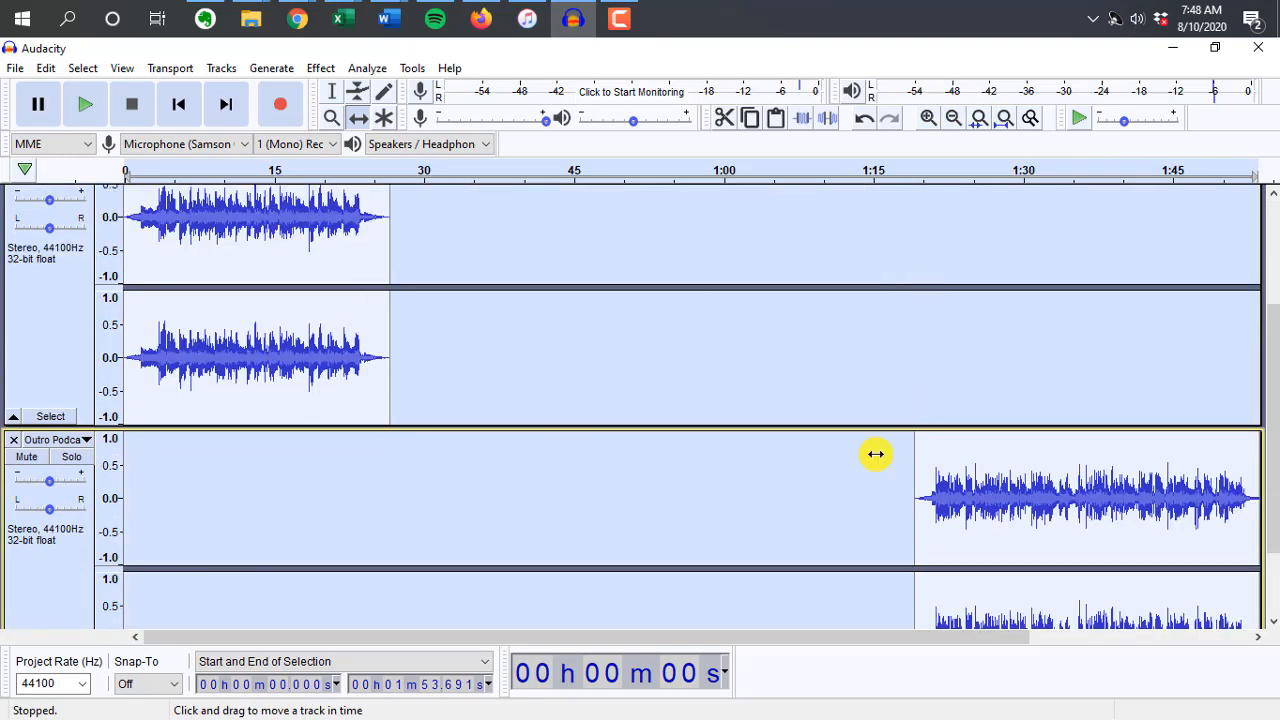
{"action": "scroll", "coordinate": [810, 364], "scroll_direction": "up", "scroll_amount": 4}
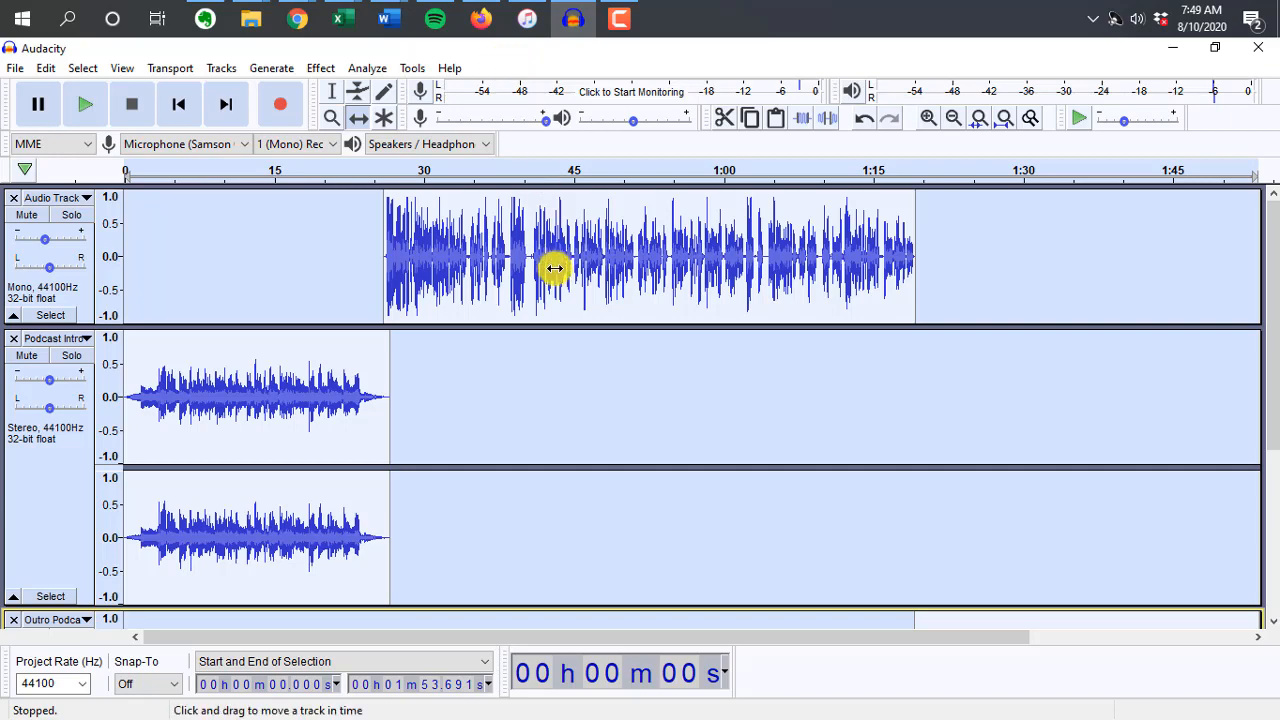
{"action": "left_click", "coordinate": [322, 68]}
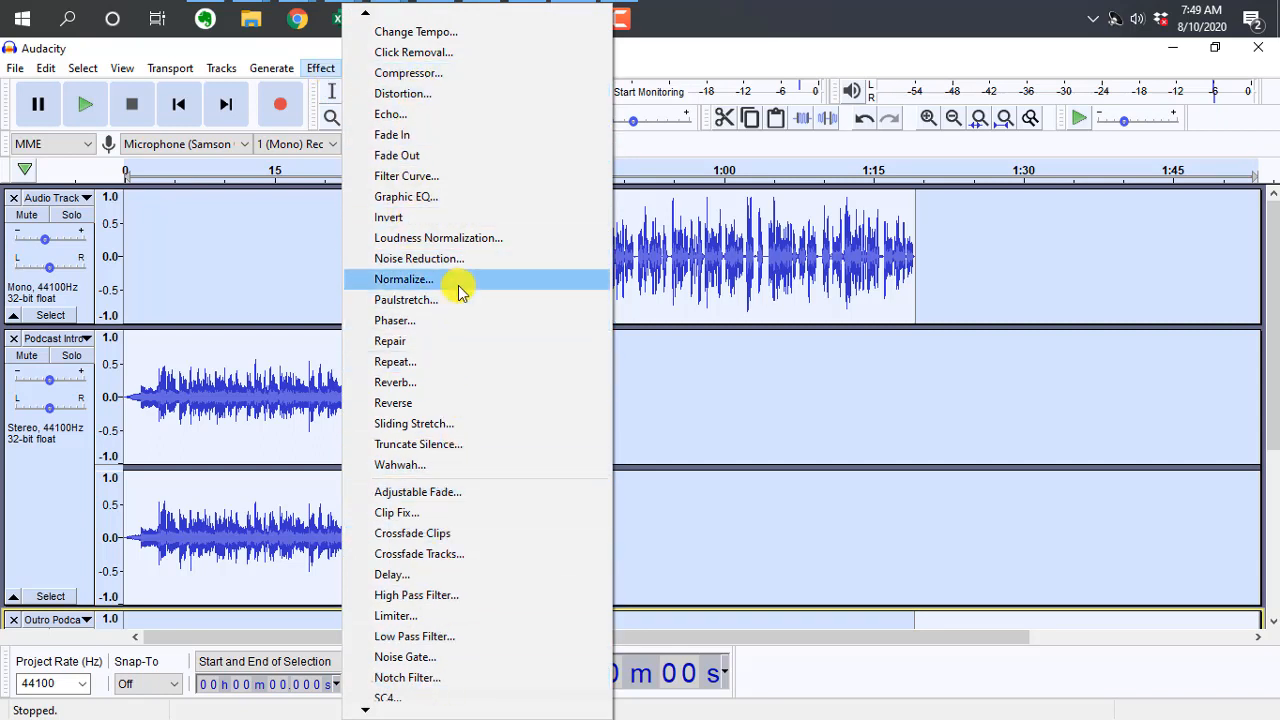
{"action": "left_click", "coordinate": [688, 57]}
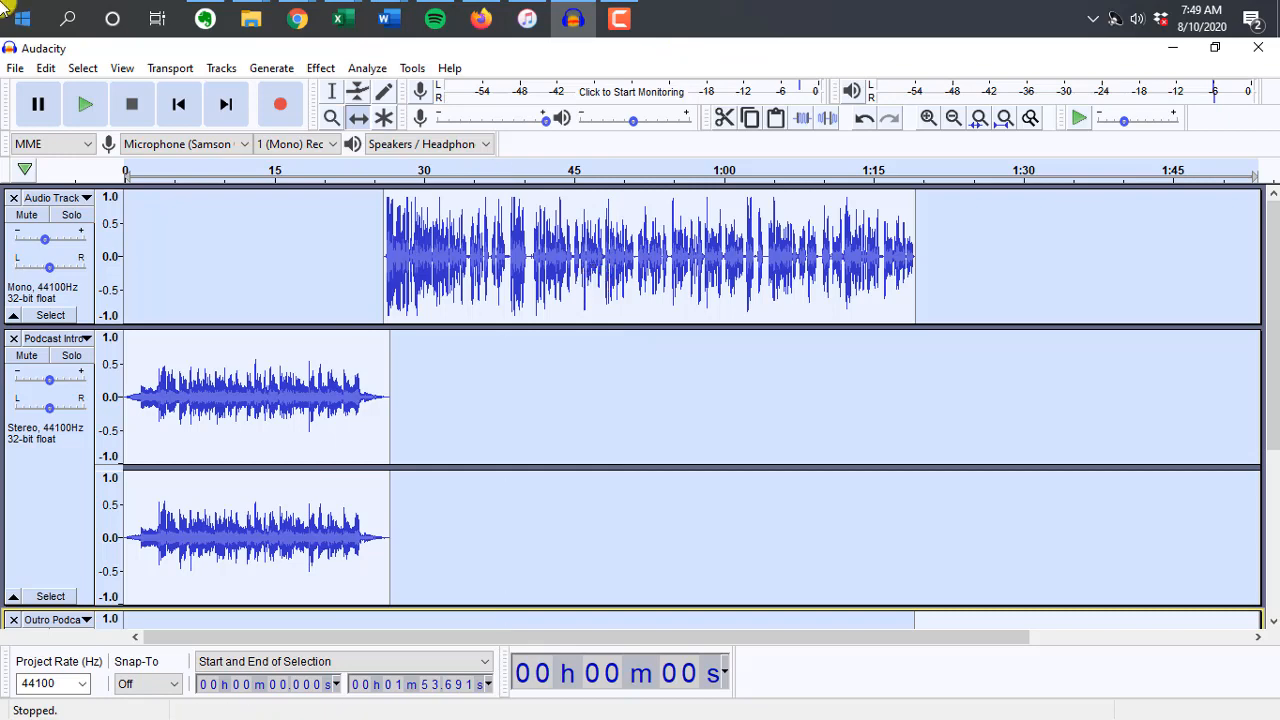
Save the project as Test Podcast in the Podcast Audio Files folder
{"action": "left_click", "coordinate": [14, 68]}
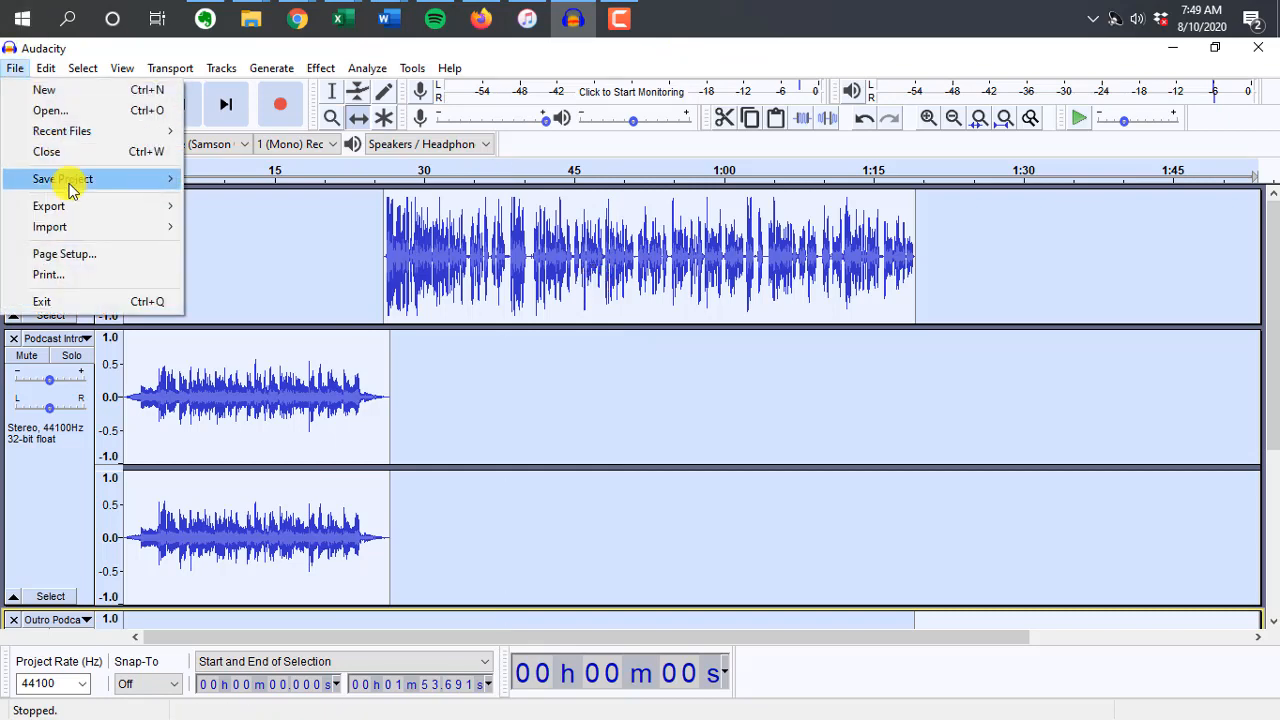
{"action": "mouse_move", "coordinate": [83, 186]}
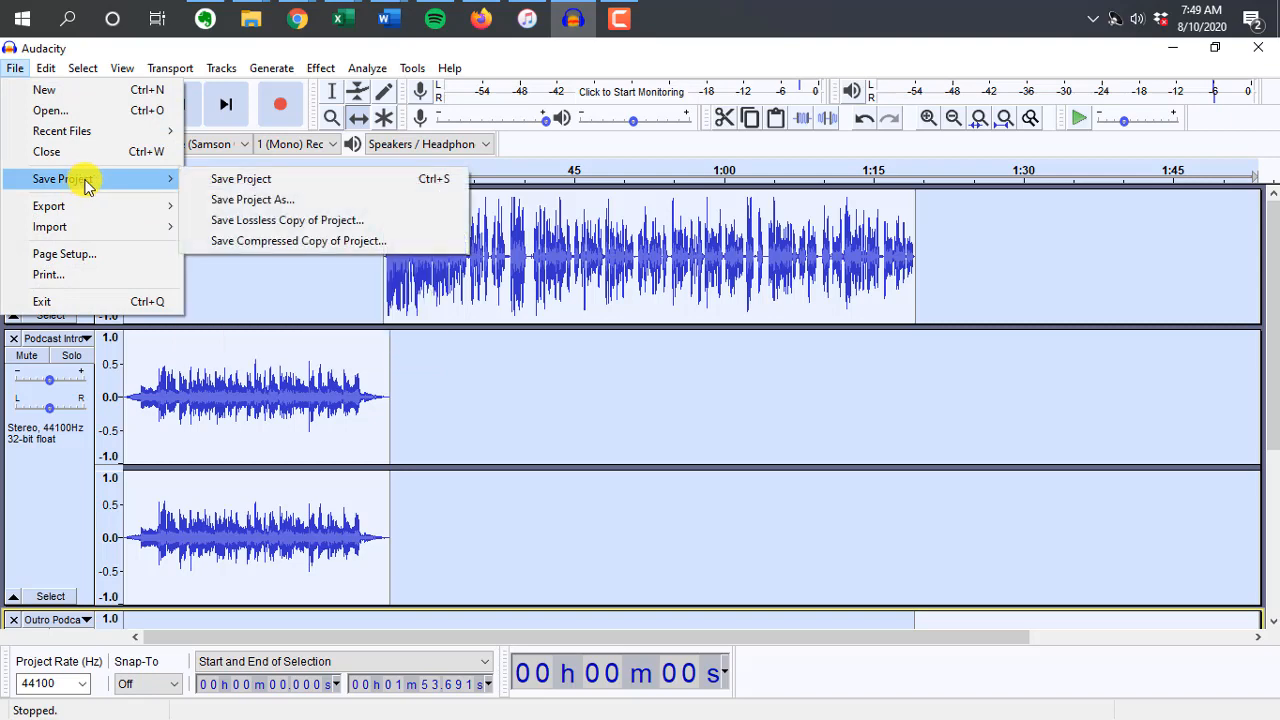
{"action": "left_click", "coordinate": [241, 179]}
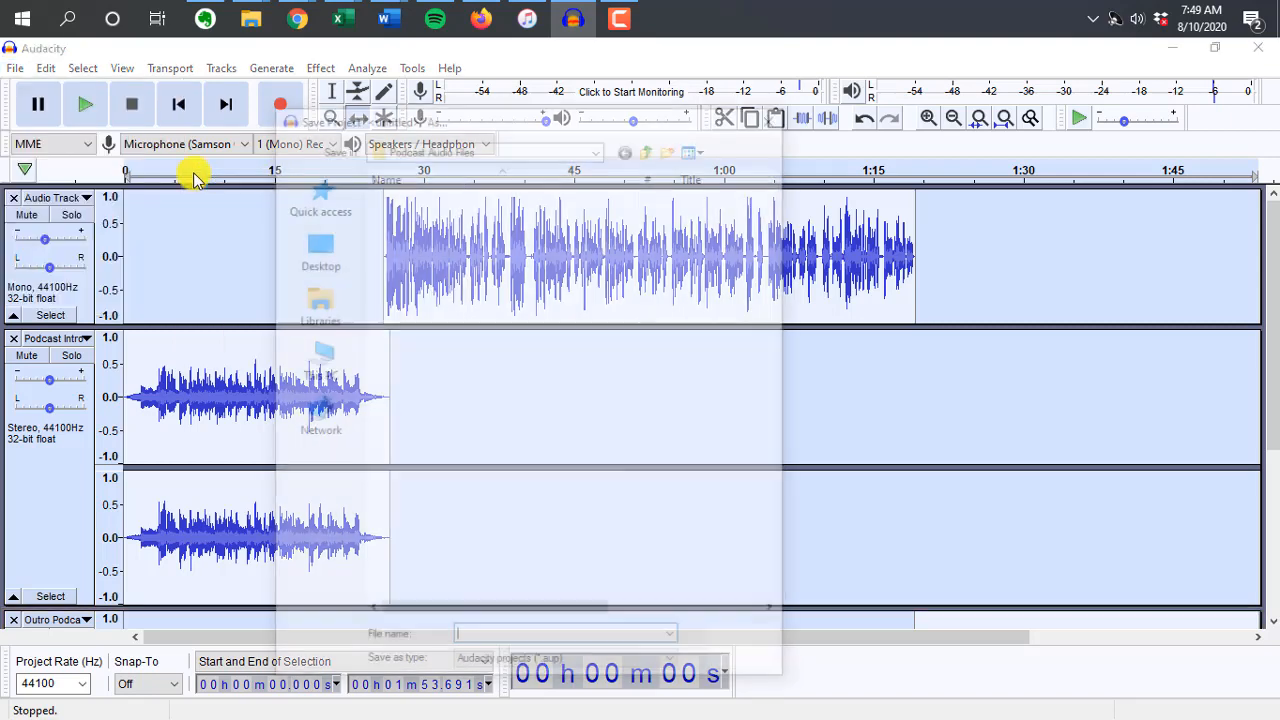
{"action": "type", "text": "Test Podcast"}
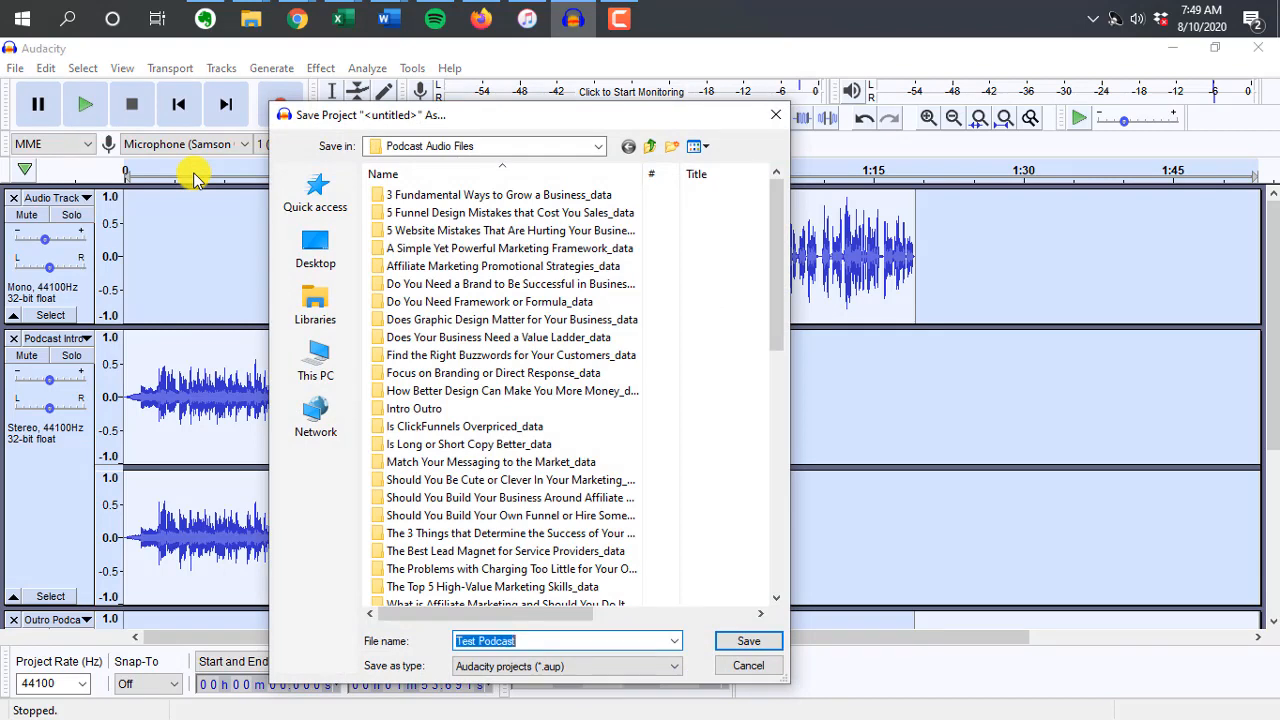
{"action": "key", "text": "Return"}
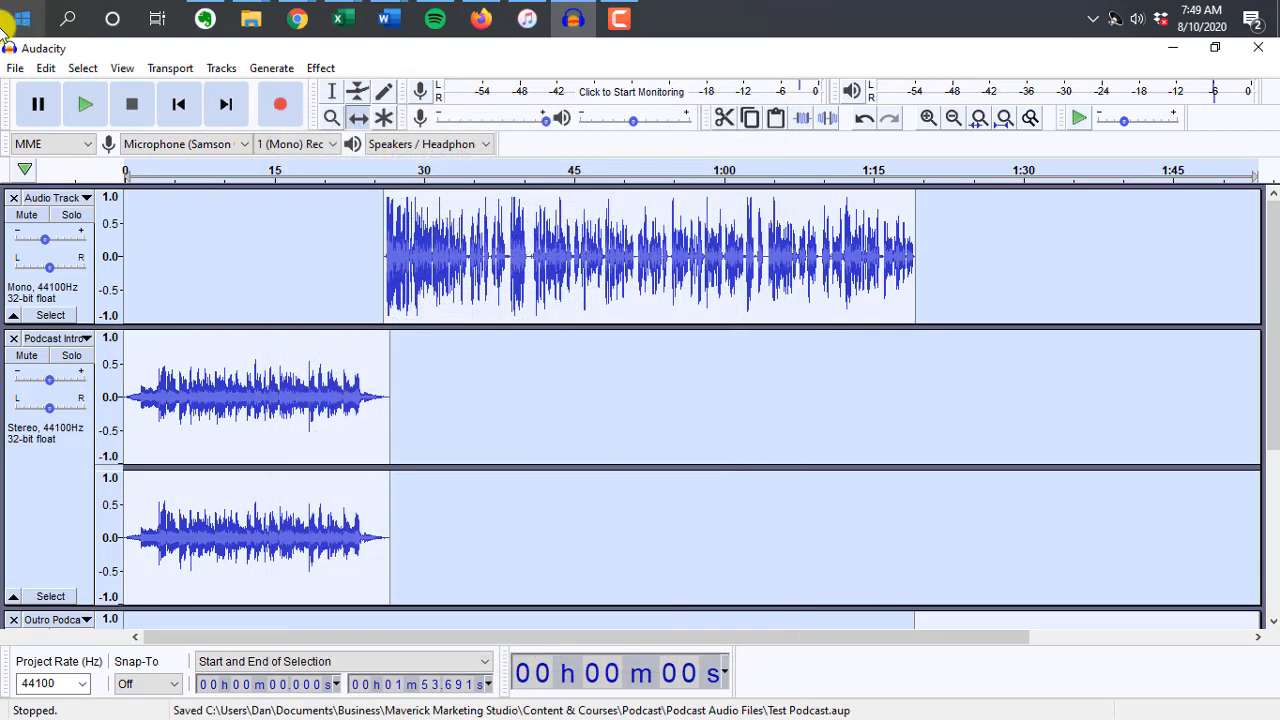
Review the MP3 export format options for Test Podcast.mp3 and close the export dialog without saving
{"action": "left_click", "coordinate": [15, 68]}
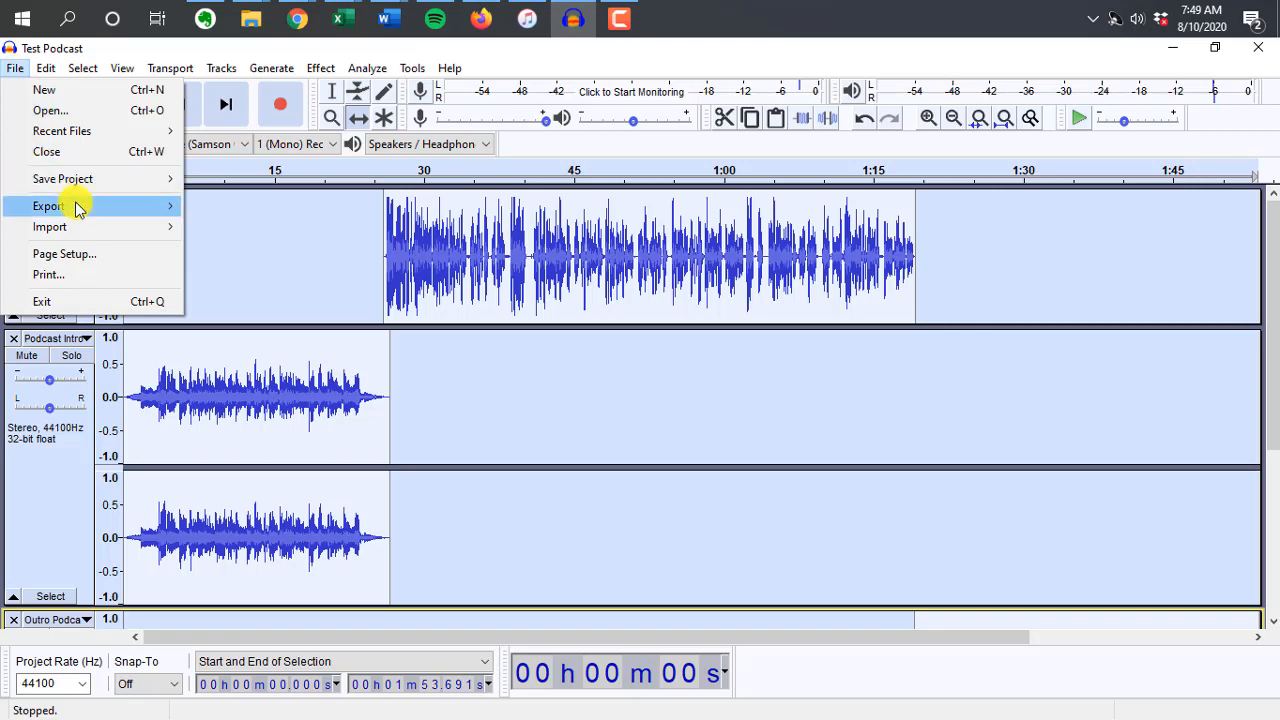
{"action": "mouse_move", "coordinate": [129, 208]}
{"action": "left_click", "coordinate": [236, 214]}
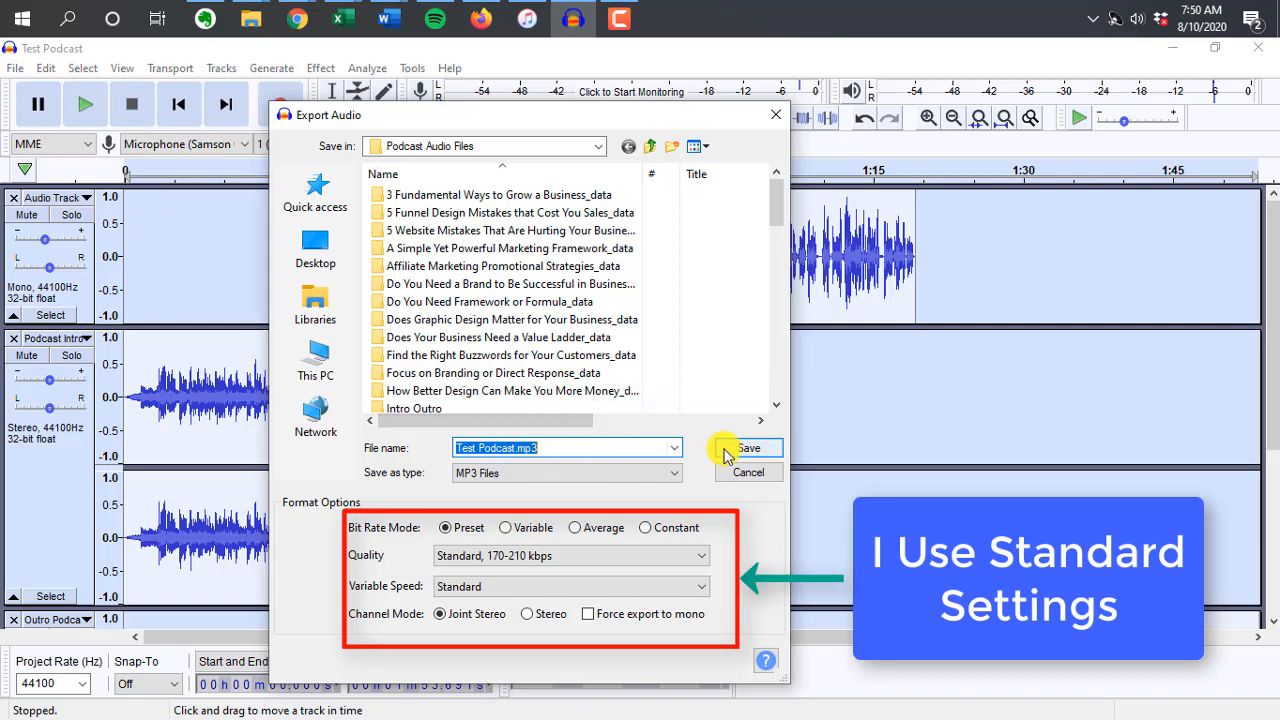
{"action": "left_click", "coordinate": [771, 124]}
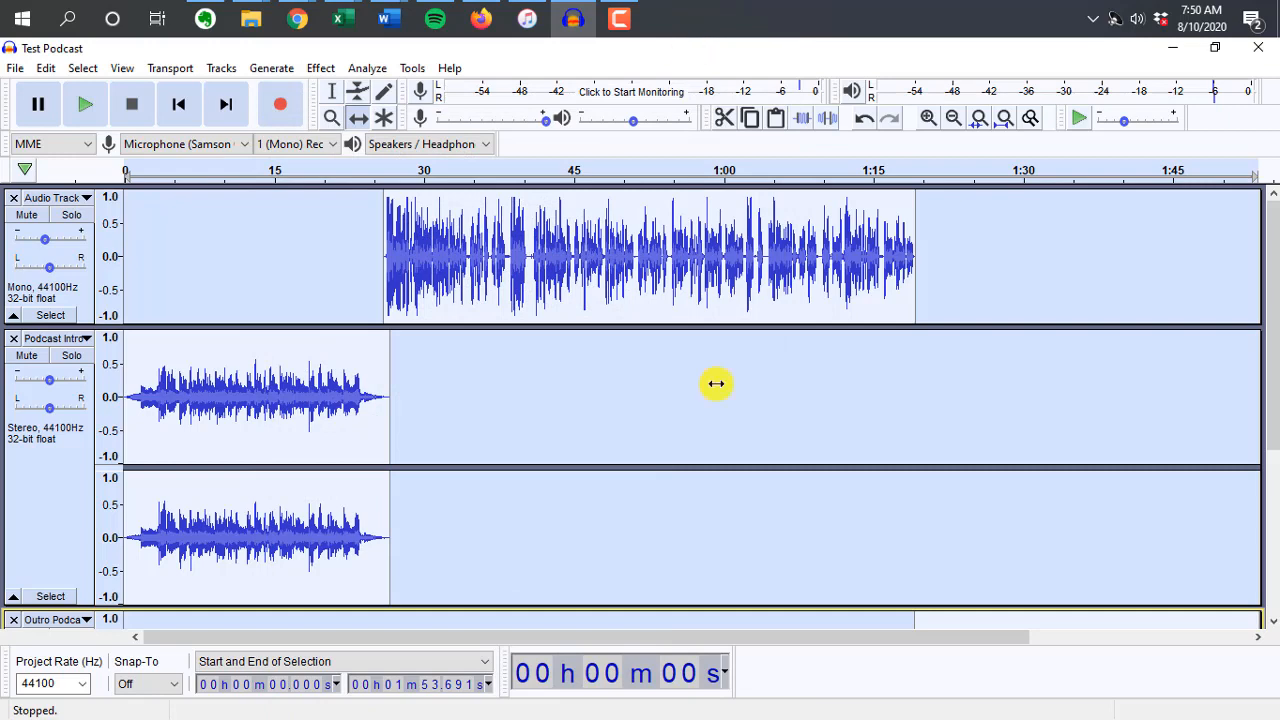
{"action": "scroll", "coordinate": [714, 425], "scroll_direction": "down", "scroll_amount": 3}
{"action": "scroll", "coordinate": [714, 425], "scroll_direction": "down", "scroll_amount": 2}
{"action": "scroll", "coordinate": [711, 423], "scroll_direction": "up", "scroll_amount": 5}
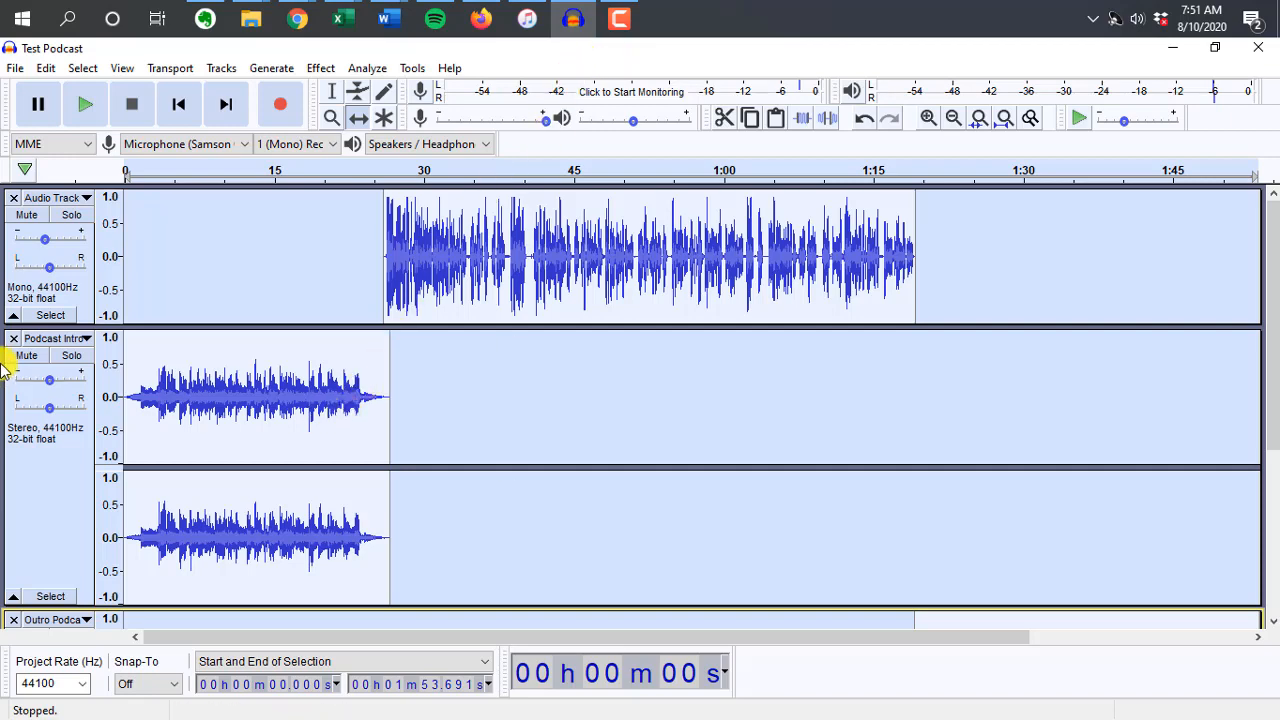
Mute the podcast intro and outro tracks and solo the voice track
{"action": "left_click", "coordinate": [358, 117]}
{"action": "left_click", "coordinate": [26, 355]}
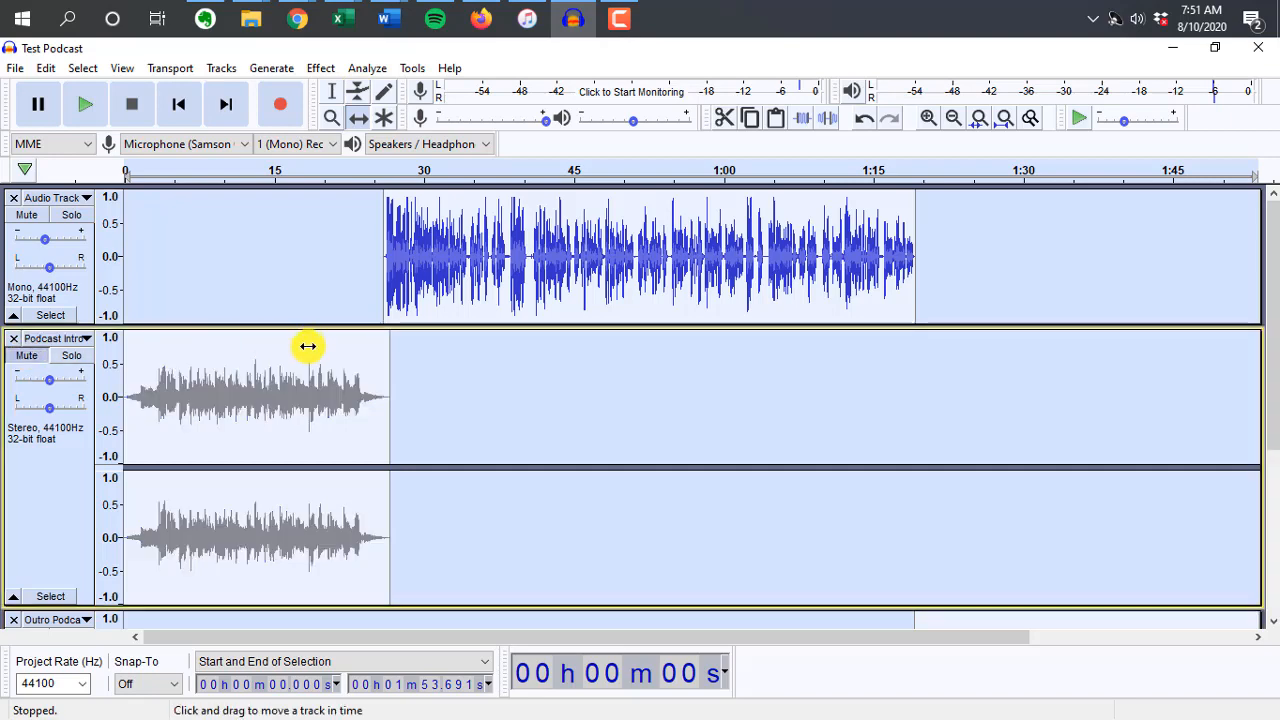
{"action": "scroll", "coordinate": [209, 368], "scroll_direction": "down", "scroll_amount": 2}
{"action": "scroll", "coordinate": [209, 368], "scroll_direction": "down", "scroll_amount": 3}
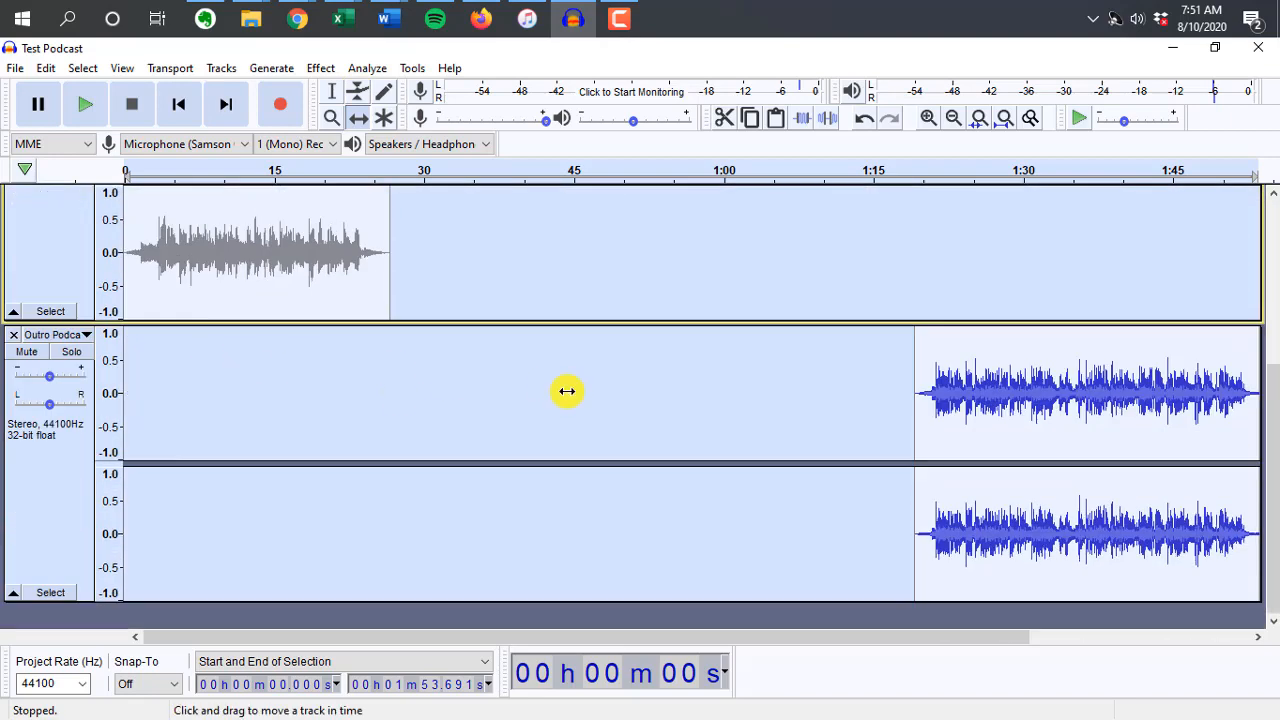
{"action": "left_click", "coordinate": [26, 352]}
{"action": "scroll", "coordinate": [398, 389], "scroll_direction": "up", "scroll_amount": 5}
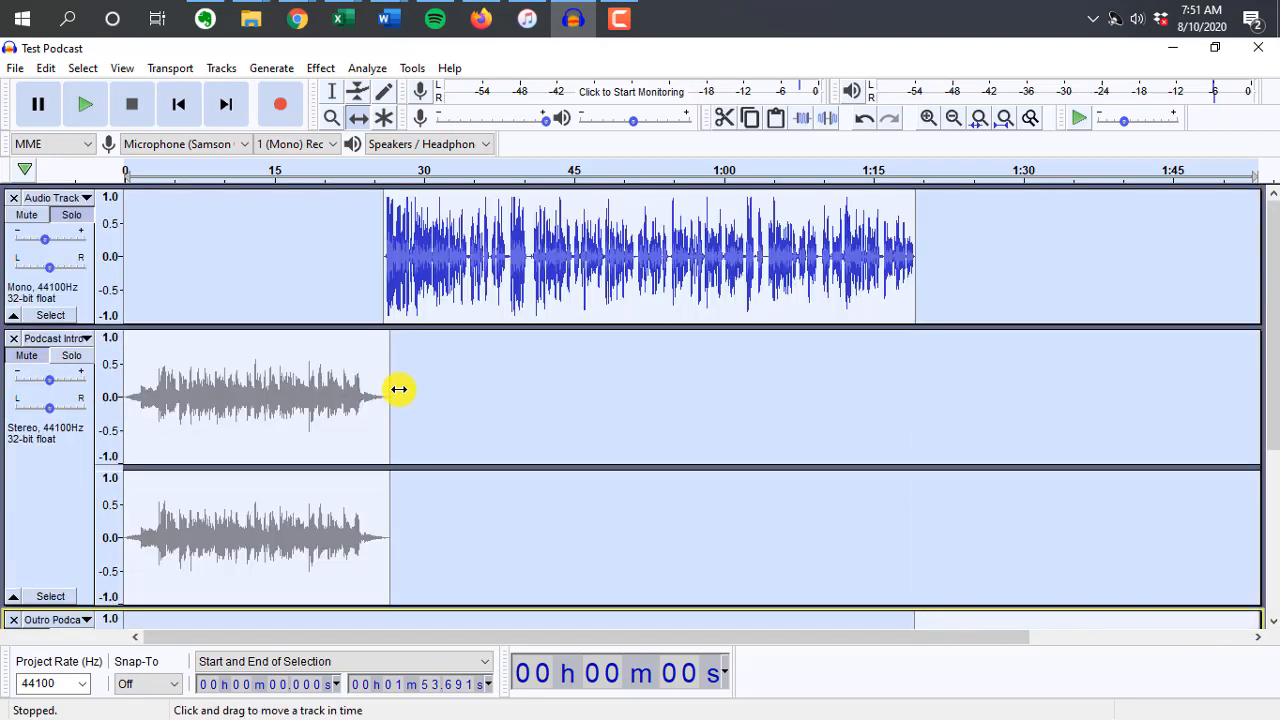
Use the Envelope tool to lower the voice track's volume from about 0:36 to 0:48, hold it low until about 1:00, and raise it by about 1:10
{"action": "left_click", "coordinate": [358, 117]}
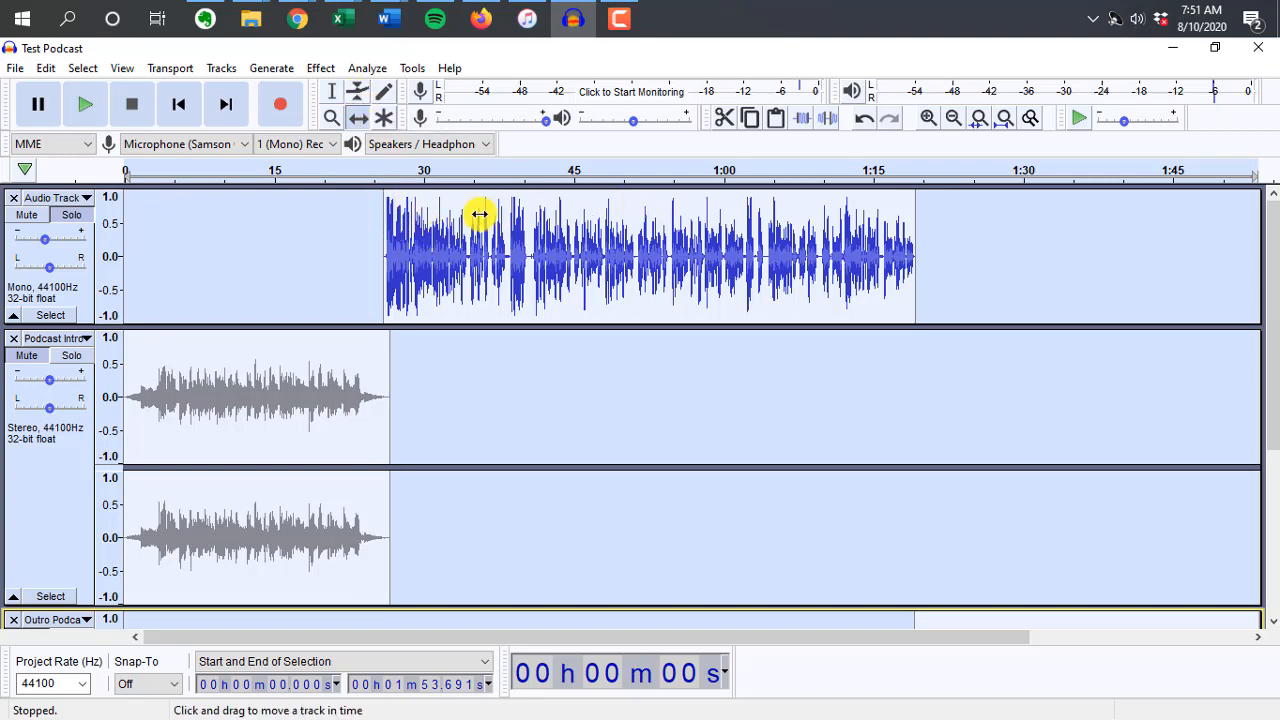
{"action": "left_click", "coordinate": [352, 93]}
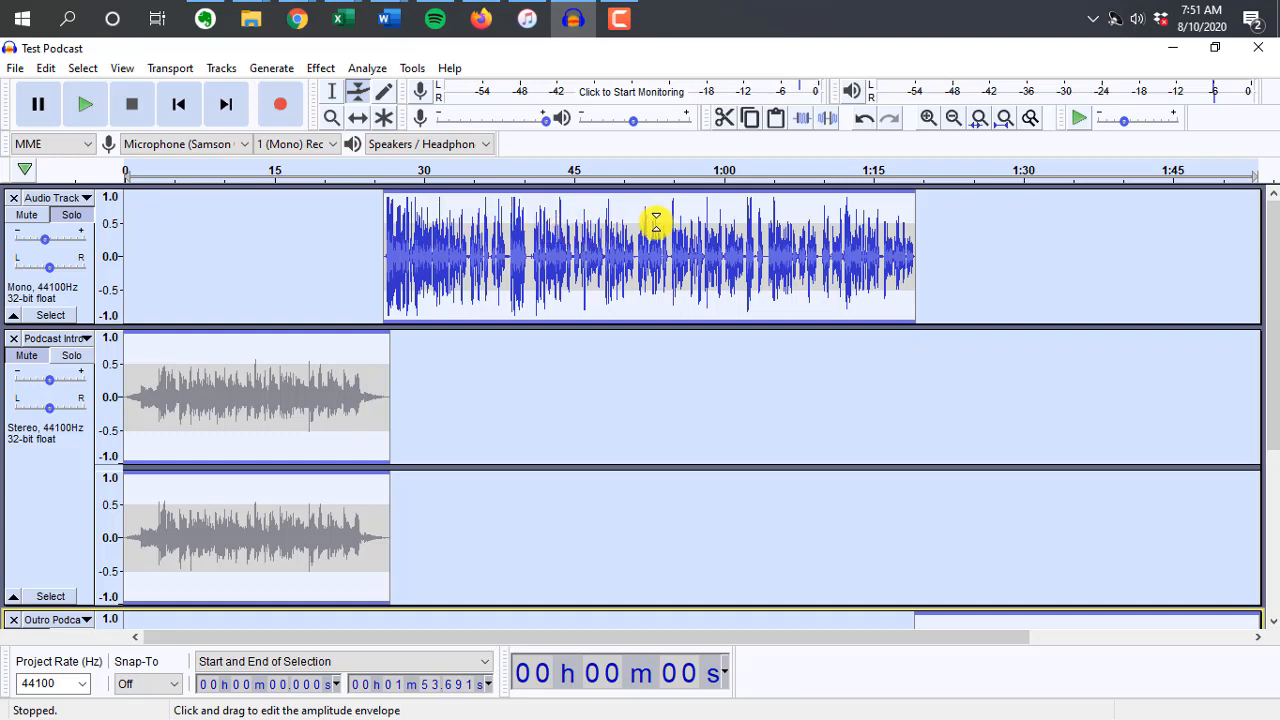
{"action": "left_click", "coordinate": [327, 97]}
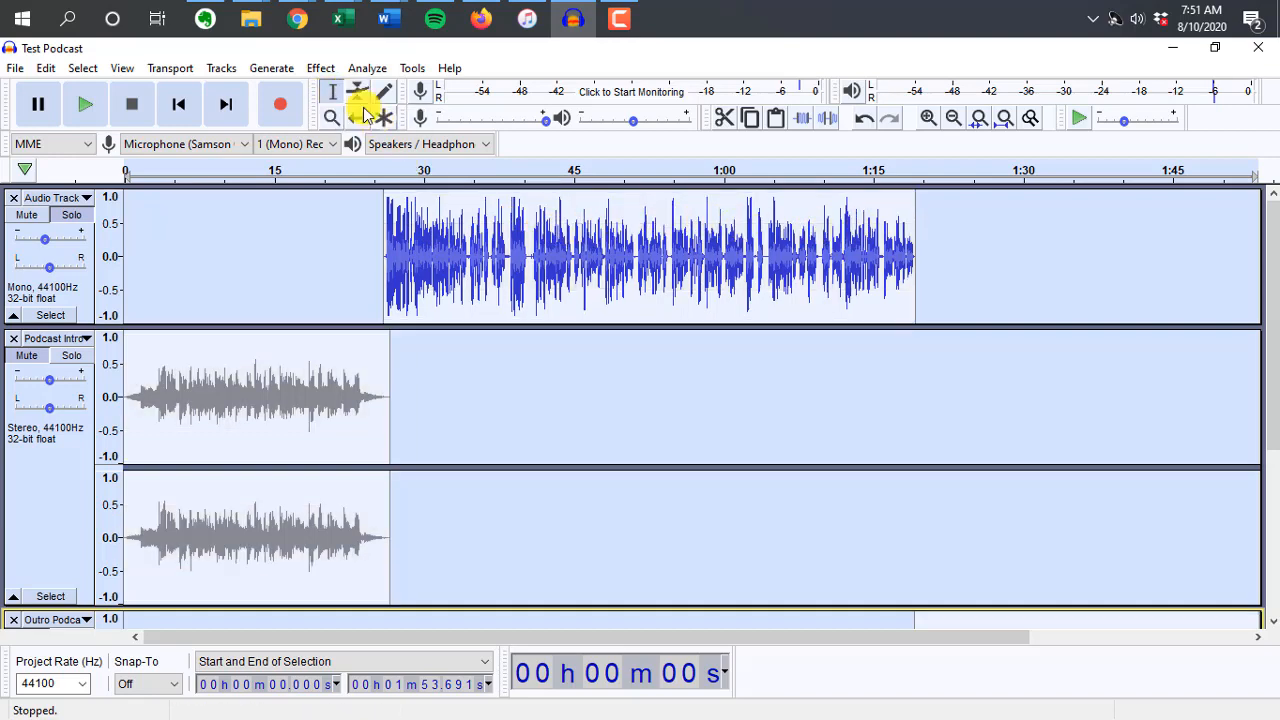
{"action": "left_click", "coordinate": [355, 92]}
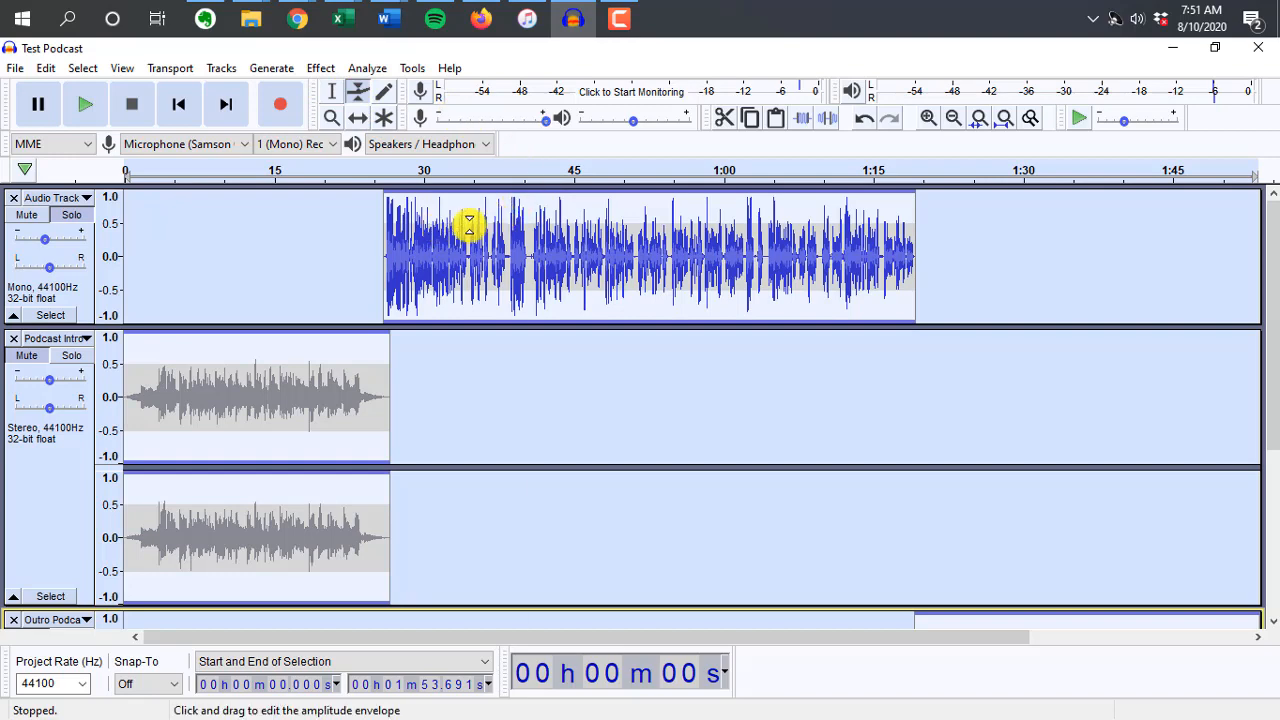
{"action": "left_click_drag", "start_coordinate": [486, 217], "coordinate": [543, 229]}
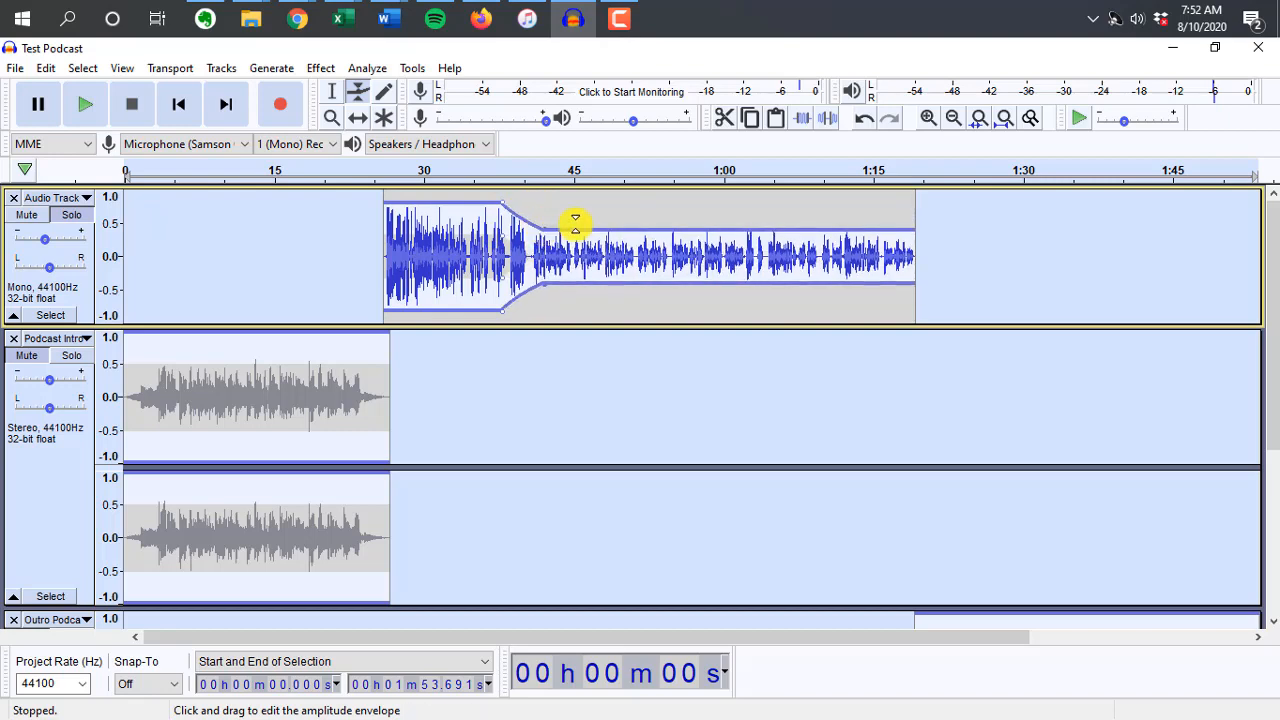
{"action": "mouse_move", "coordinate": [689, 229]}
{"action": "left_mouse_down"}
{"action": "mouse_move", "coordinate": [699, 210]}
{"action": "mouse_move", "coordinate": [701, 237]}
{"action": "mouse_move", "coordinate": [706, 228]}
{"action": "left_mouse_up"}
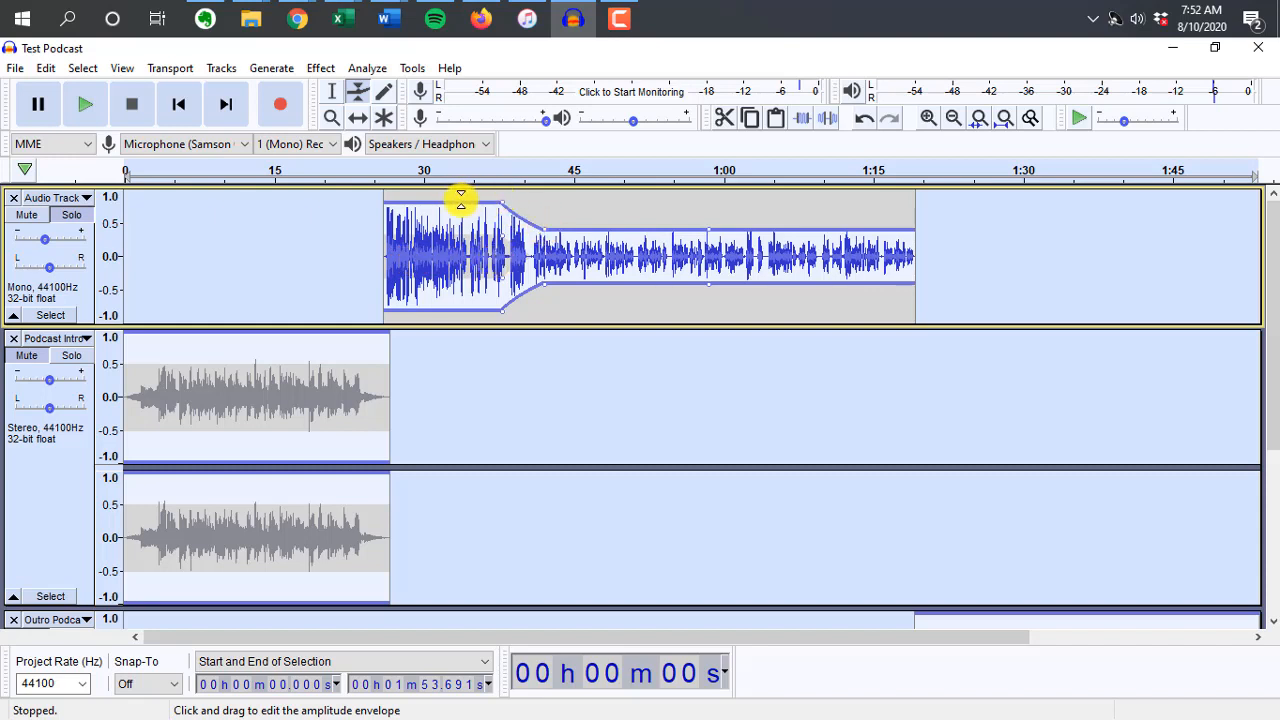
{"action": "left_click_drag", "start_coordinate": [502, 204], "coordinate": [604, 238]}
{"action": "left_click_drag", "start_coordinate": [709, 230], "coordinate": [723, 240]}
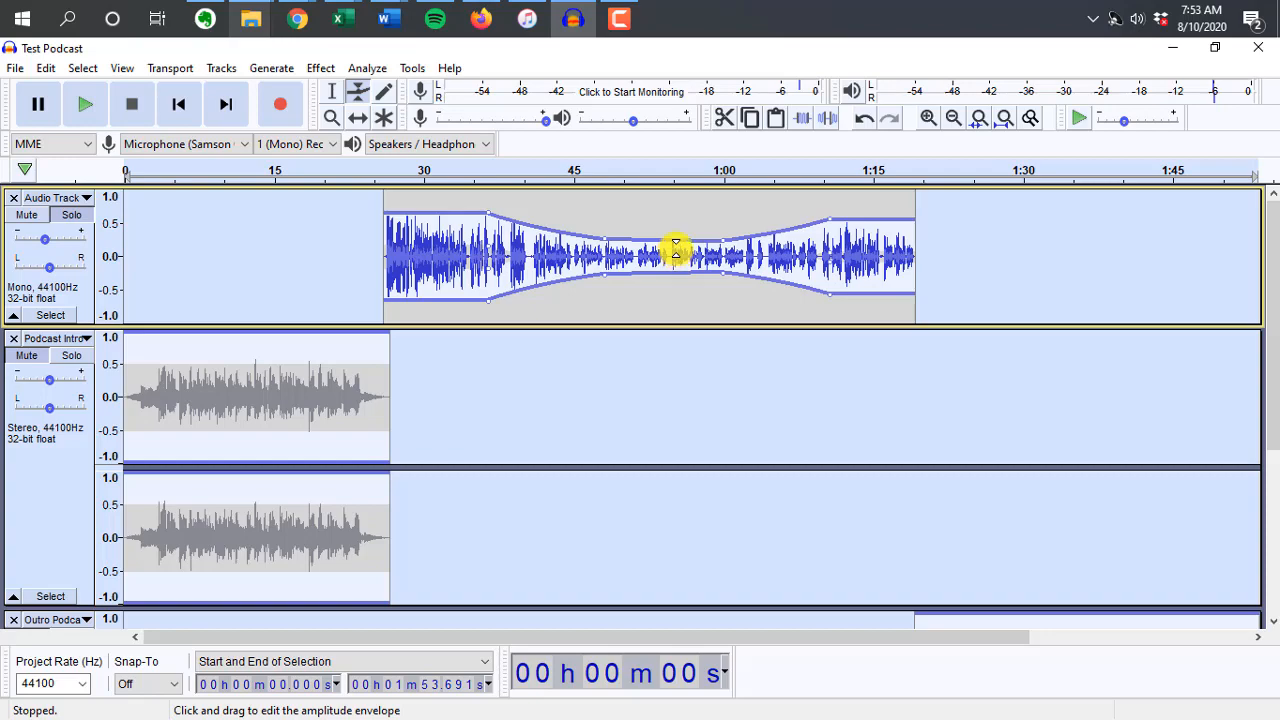
Import audioblocks-another-time-deep-house-with-saxophone-and-vocals_S9ljduYjB.mp3 from the Tropical folder as a new track
{"action": "mouse_move", "coordinate": [251, 20]}
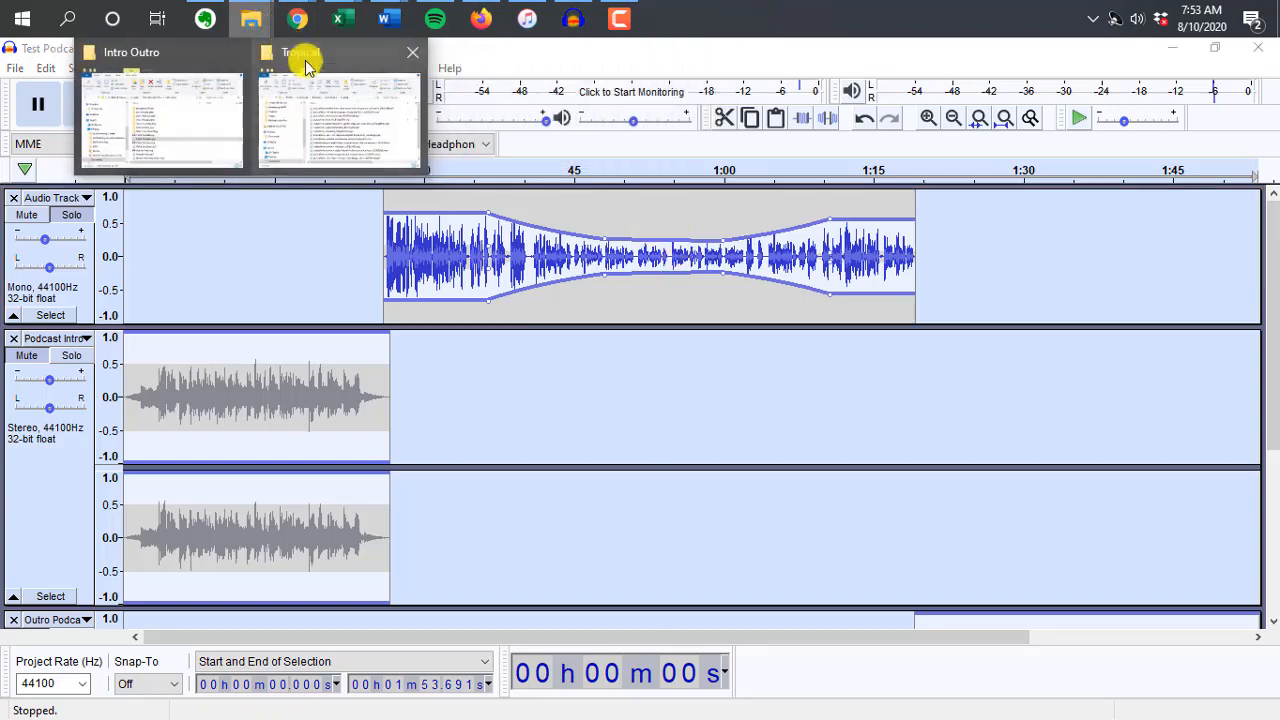
{"action": "left_click", "coordinate": [303, 62]}
{"action": "left_click_drag", "start_coordinate": [929, 184], "coordinate": [930, 158]}
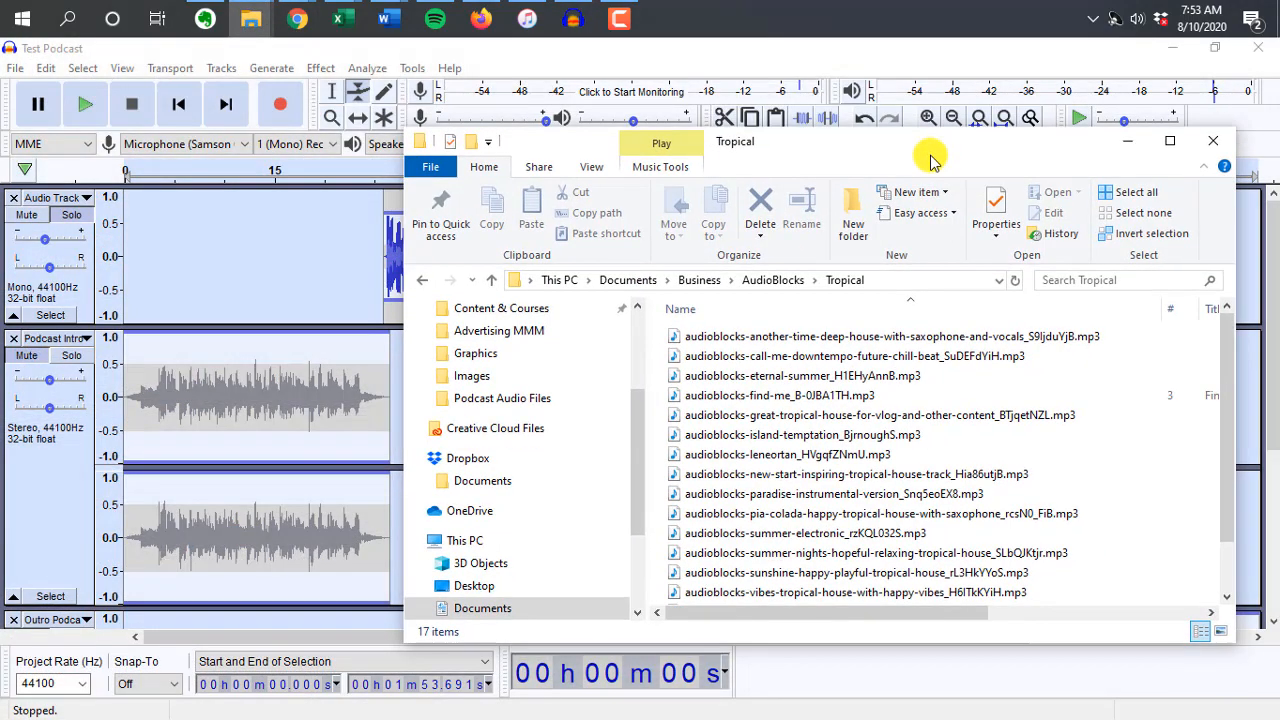
{"action": "left_click_drag", "start_coordinate": [822, 336], "coordinate": [396, 403]}
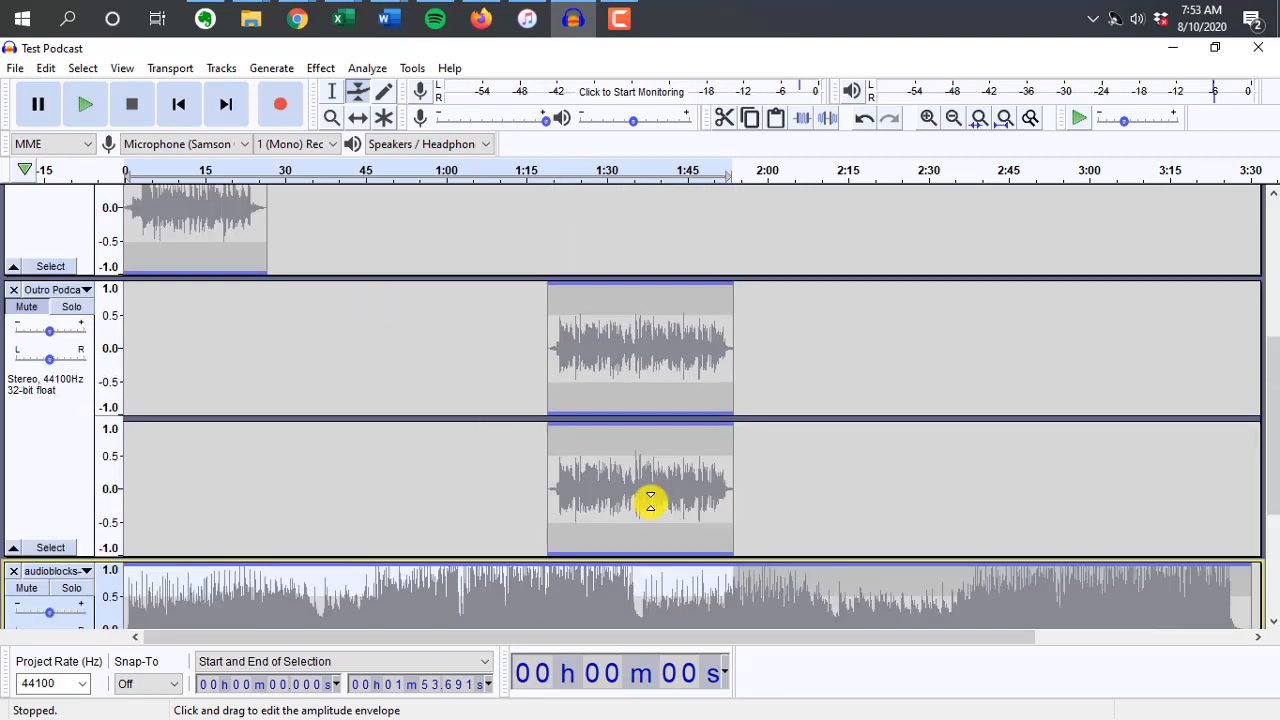
Remove the outro and podcast intro tracks from the project, keeping the voice and the imported music
{"action": "scroll", "coordinate": [208, 364], "scroll_direction": "up", "scroll_amount": 3}
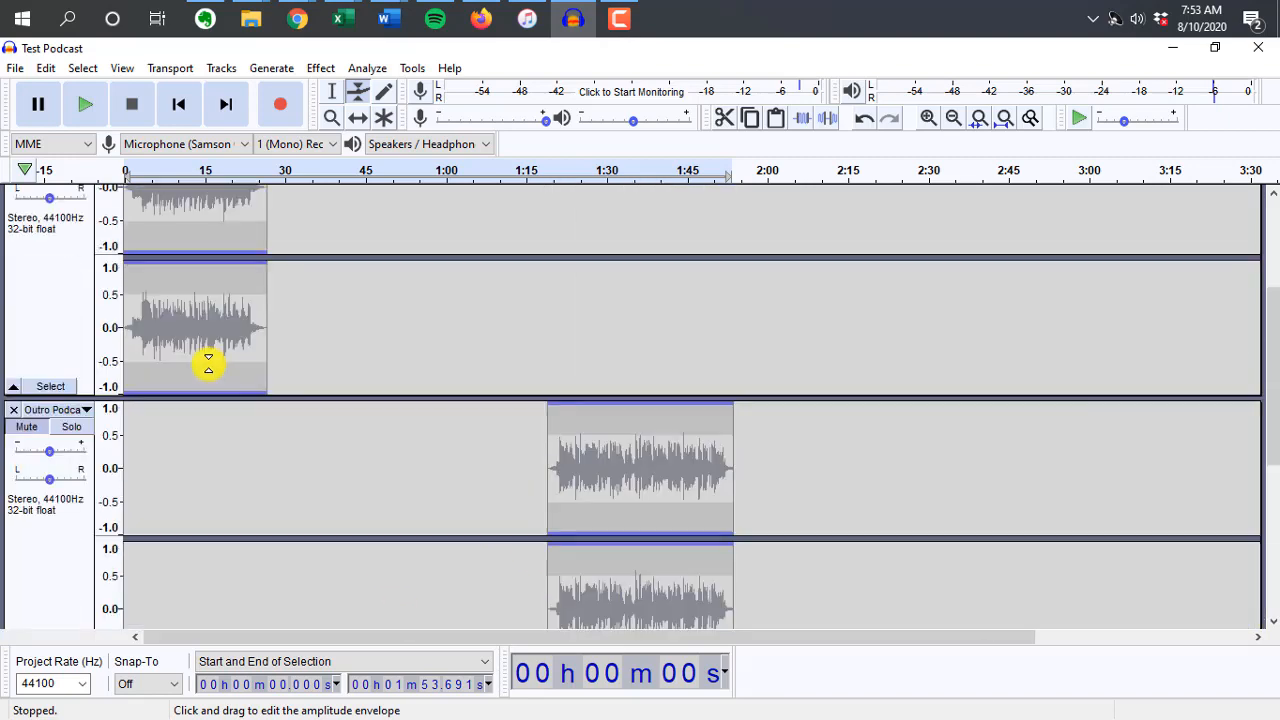
{"action": "left_click", "coordinate": [12, 416]}
{"action": "scroll", "coordinate": [49, 323], "scroll_direction": "up", "scroll_amount": 2}
{"action": "scroll", "coordinate": [40, 276], "scroll_direction": "up", "scroll_amount": 2}
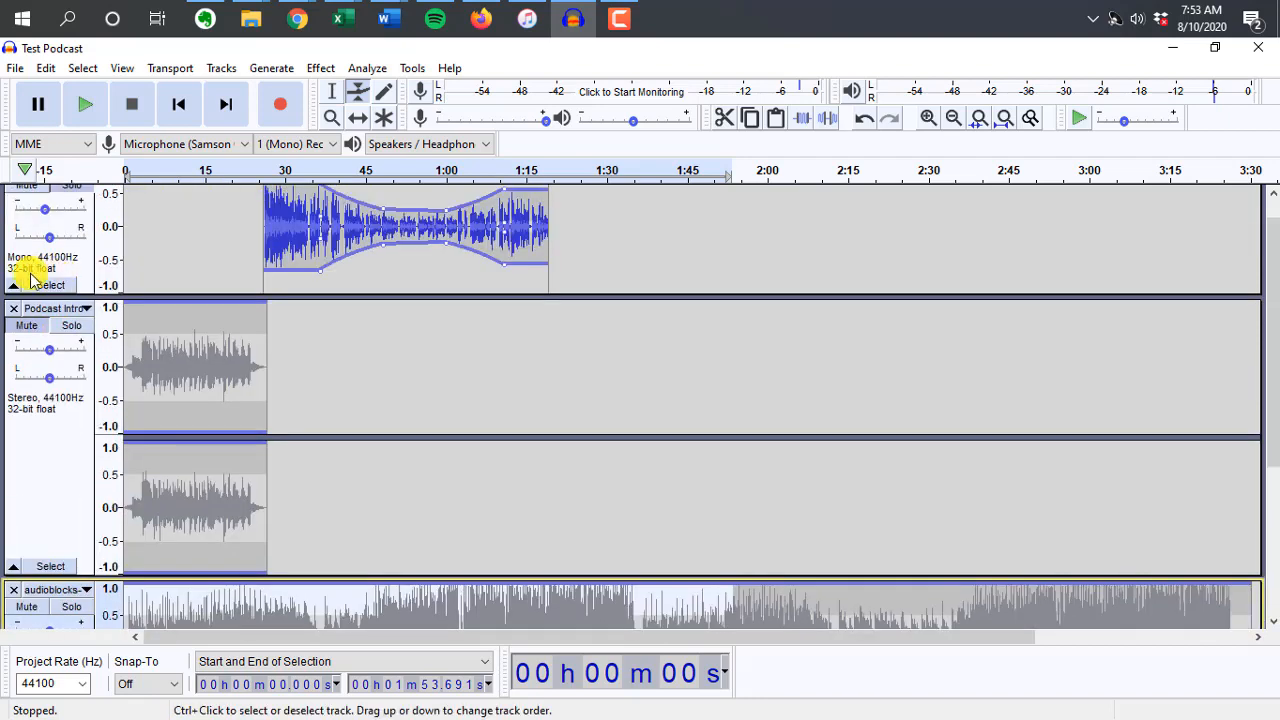
{"action": "left_click", "coordinate": [14, 309]}
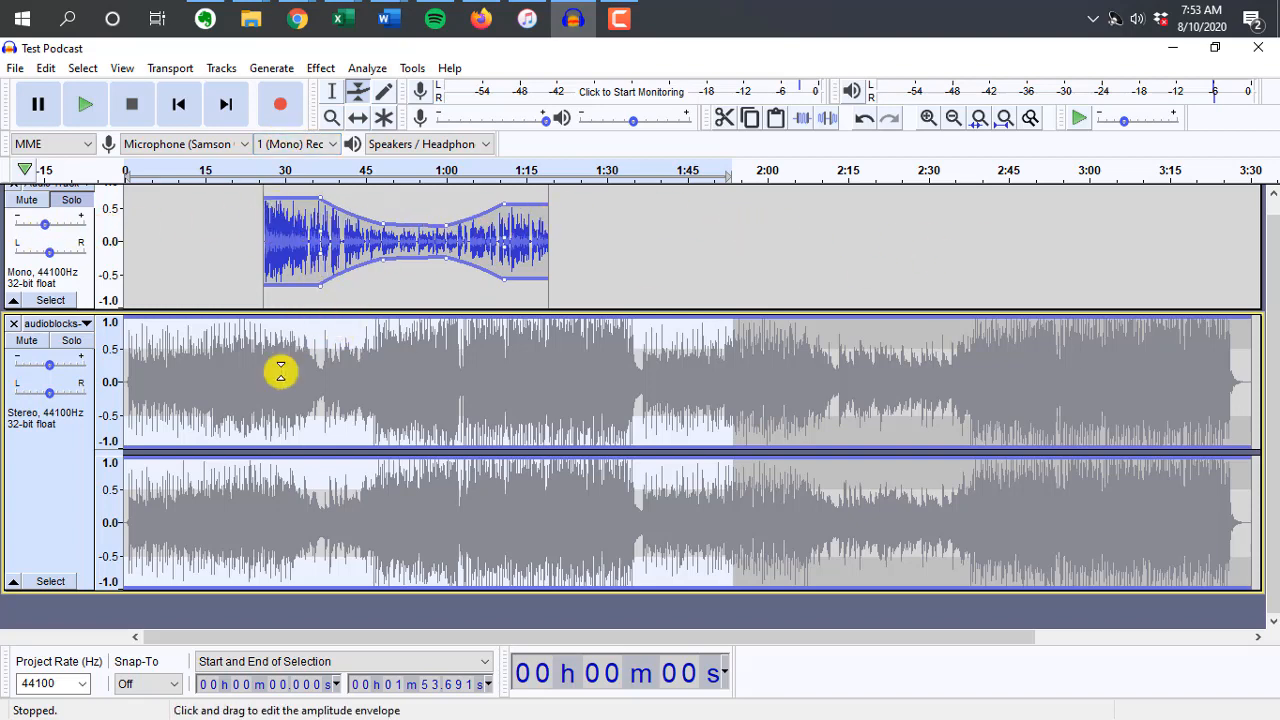
Unsolo the voice track, lower the music track's gain slightly, and preview both tracks together from about 0:20
{"action": "left_click", "coordinate": [28, 342]}
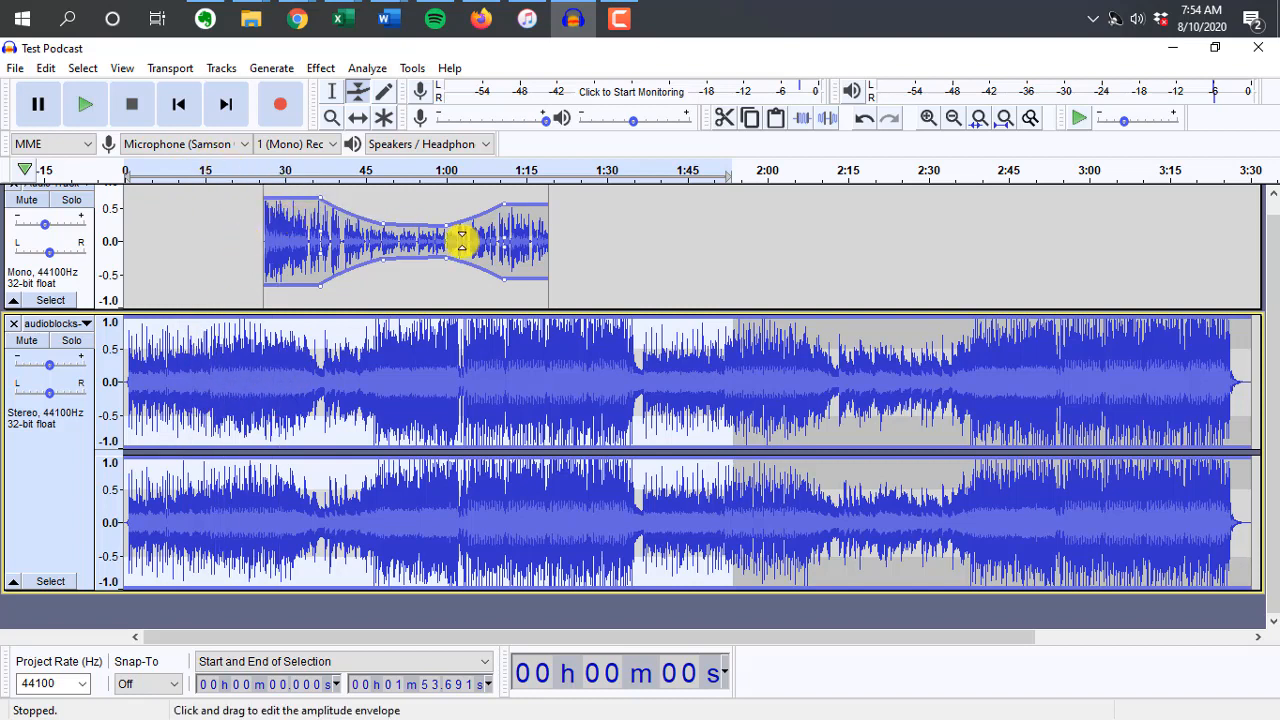
{"action": "scroll", "coordinate": [91, 206], "scroll_direction": "up", "scroll_amount": 1}
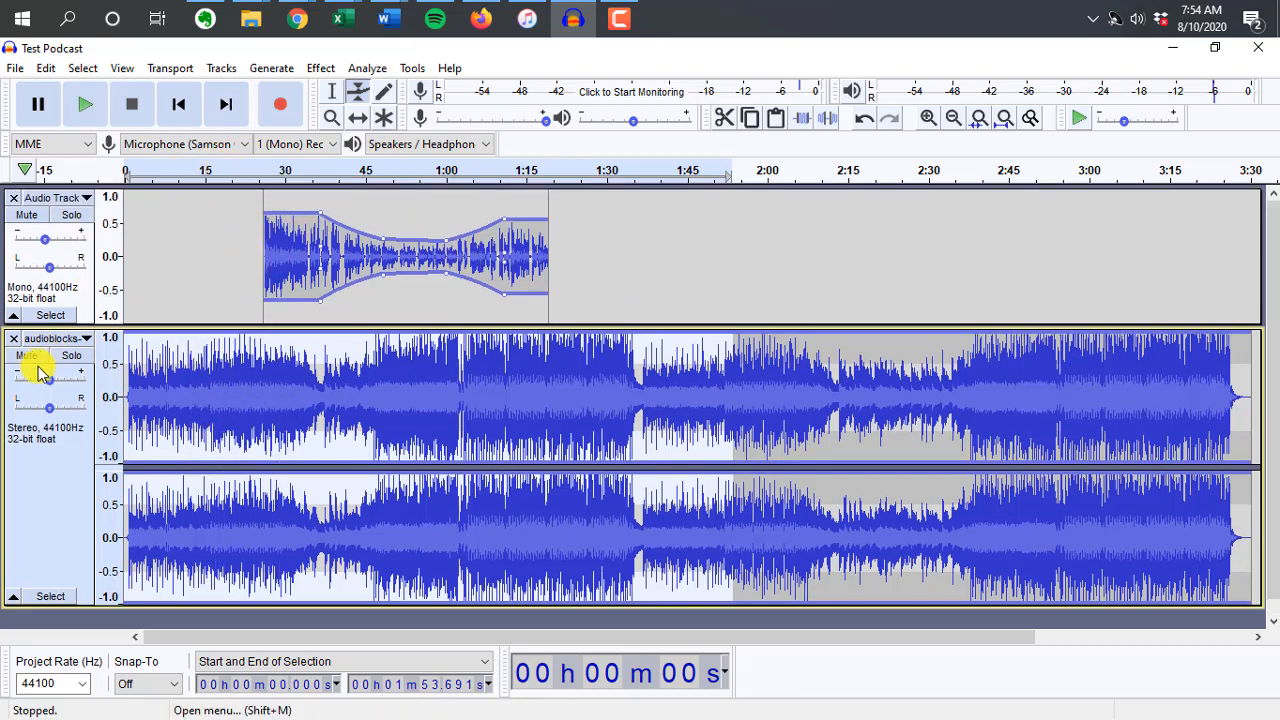
{"action": "left_click_drag", "start_coordinate": [49, 388], "coordinate": [35, 388]}
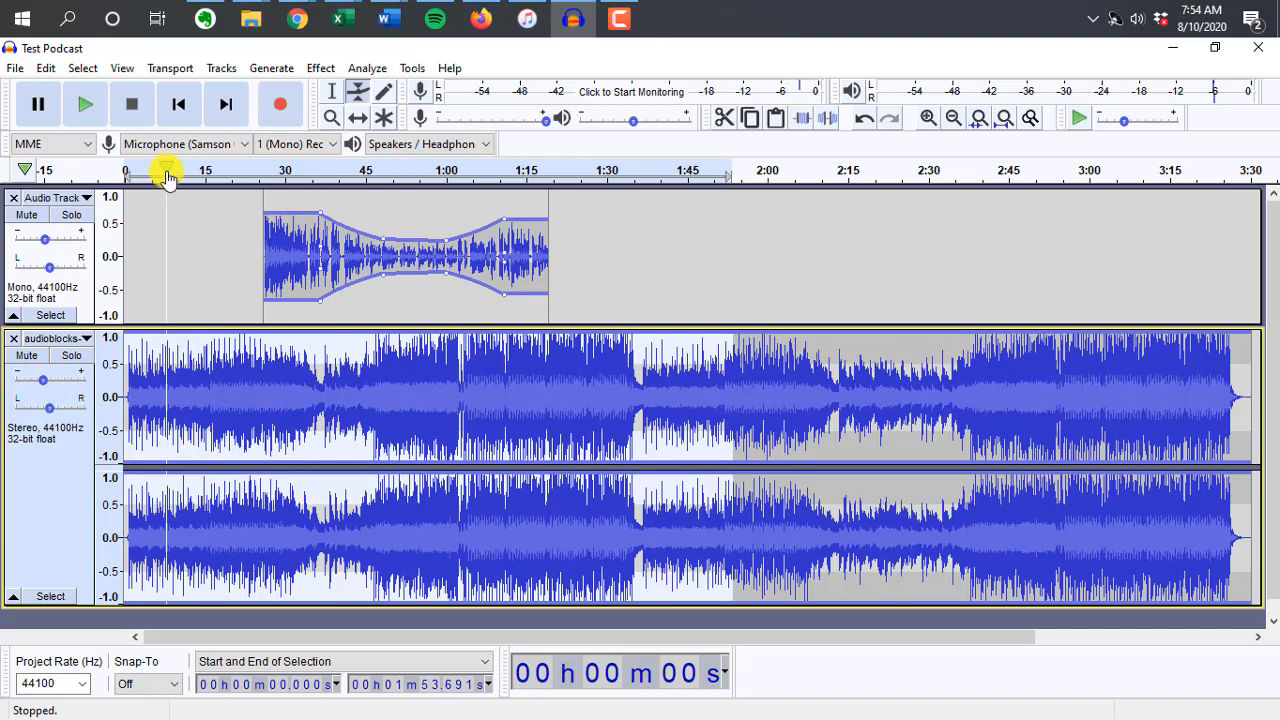
{"action": "left_click", "coordinate": [230, 165]}
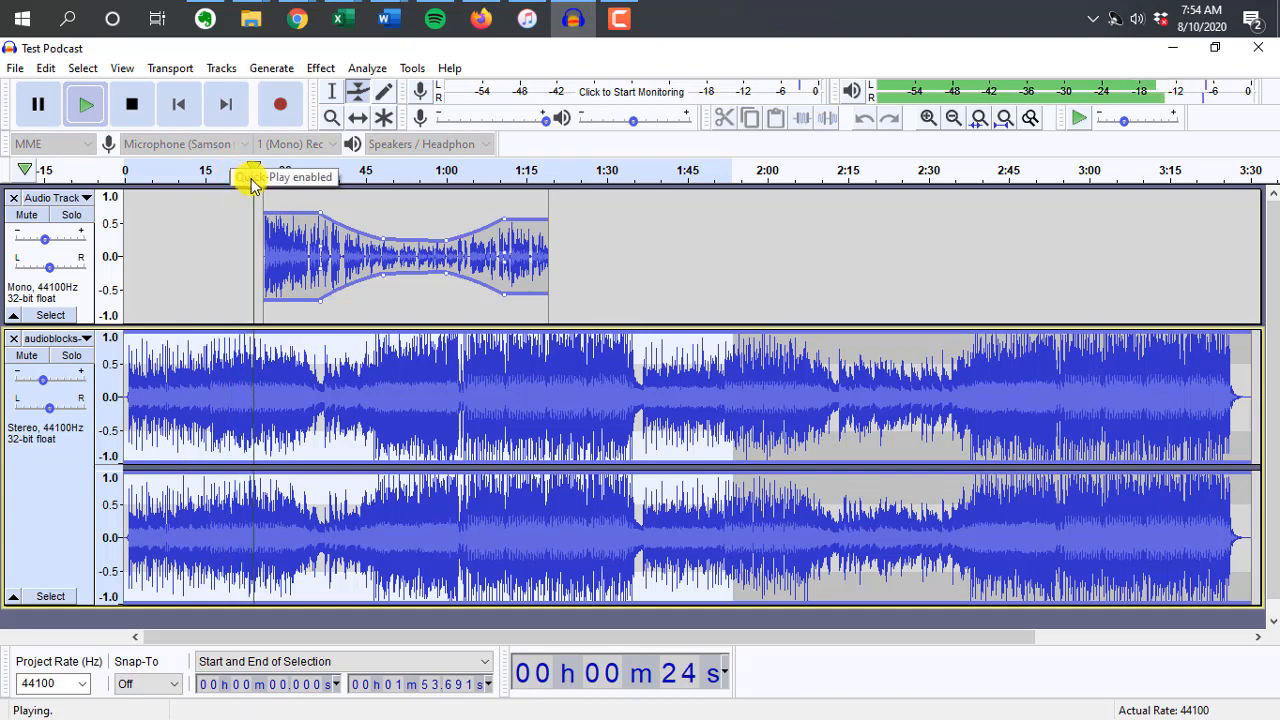
{"action": "left_click", "coordinate": [133, 104]}
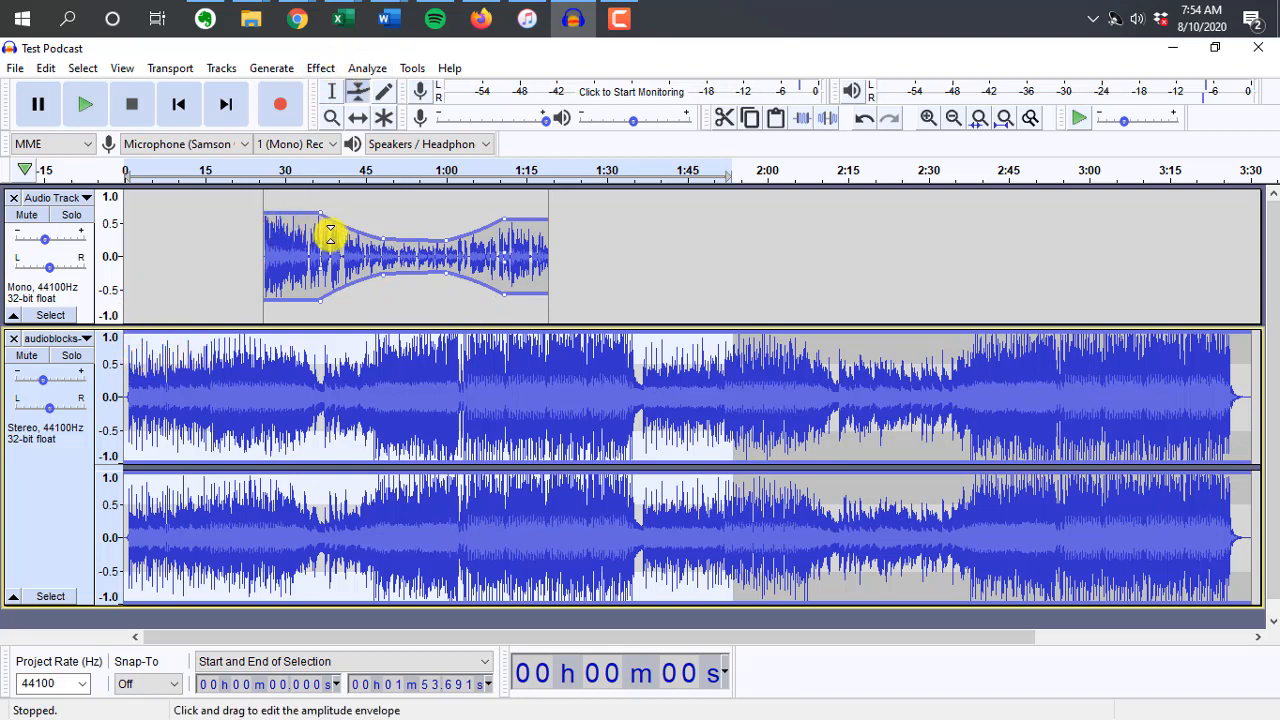
Use the Envelope tool to fade the music to about half volume between 0:08 and 0:17, and shift the voice clip to start at about 0:16
{"action": "mouse_move", "coordinate": [257, 337]}
{"action": "left_mouse_down"}
{"action": "mouse_move", "coordinate": [269, 363]}
{"action": "mouse_move", "coordinate": [189, 337]}
{"action": "mouse_move", "coordinate": [180, 346]}
{"action": "mouse_move", "coordinate": [211, 360]}
{"action": "left_mouse_up"}
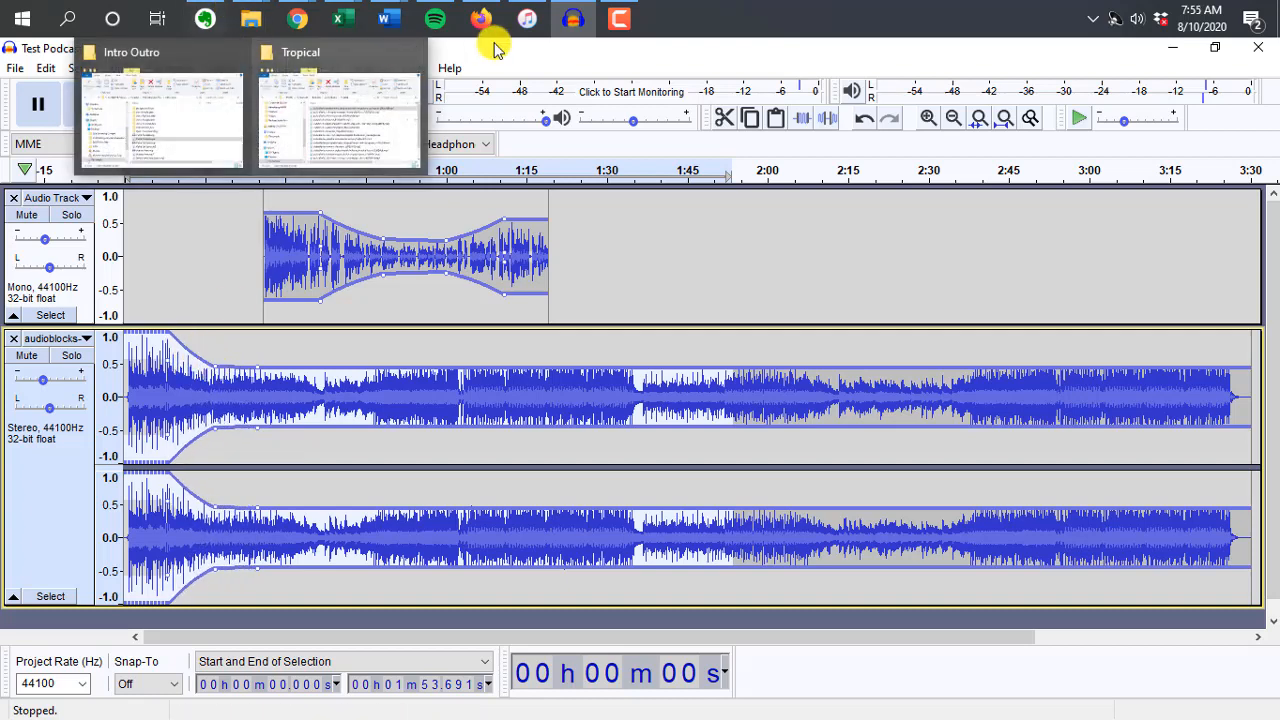
{"action": "left_click", "coordinate": [357, 117]}
{"action": "left_click_drag", "start_coordinate": [354, 254], "coordinate": [293, 270]}
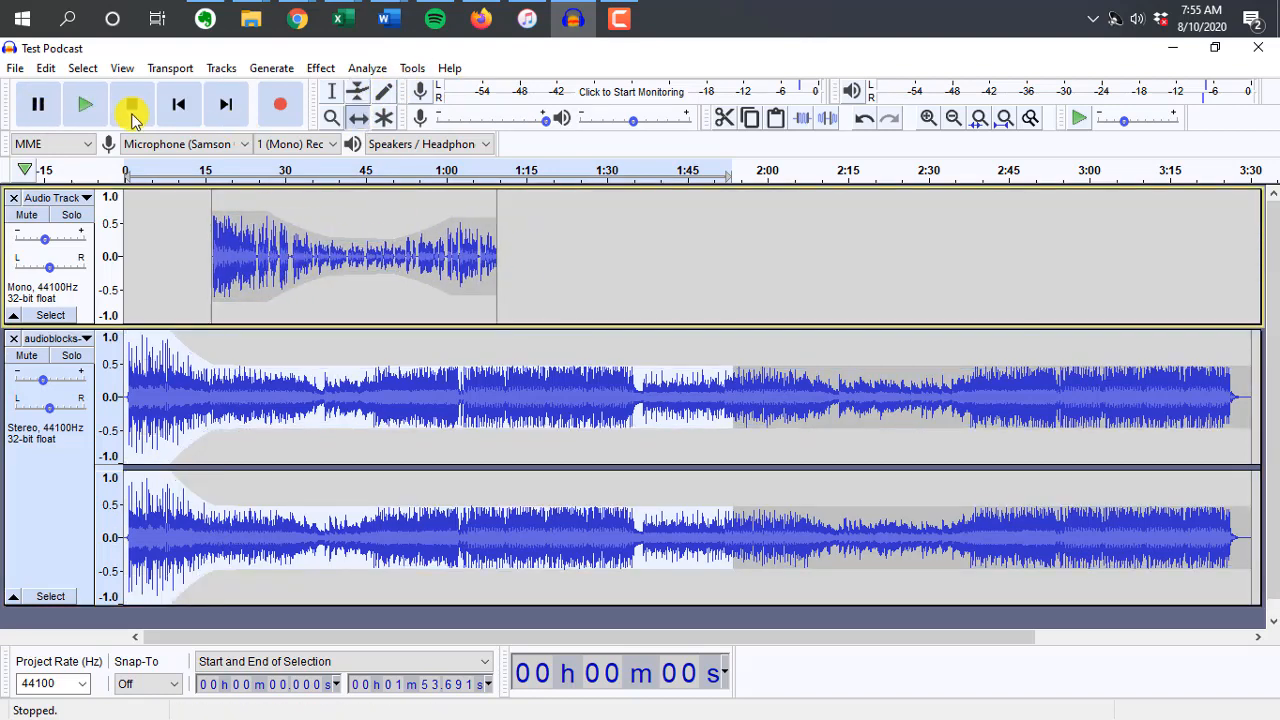
Play the mix from about 0:14 to check how the voice enters over the lowered music
{"action": "left_click", "coordinate": [198, 176]}
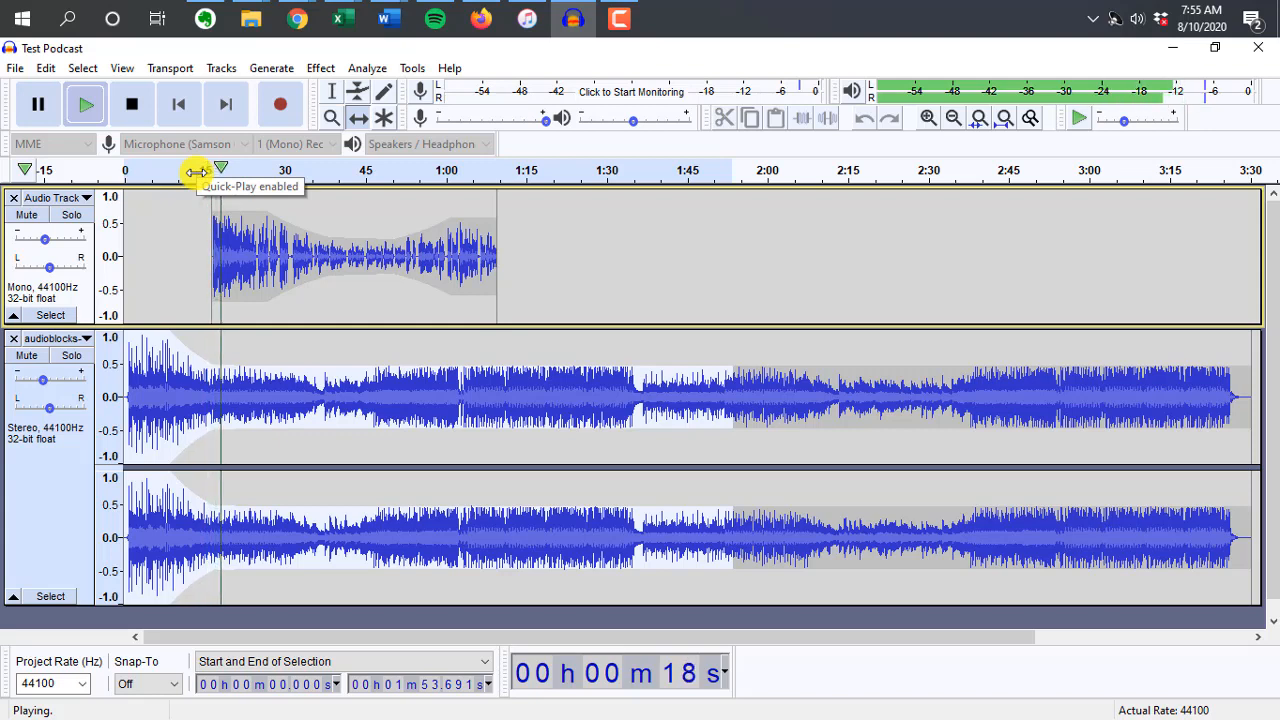
{"action": "left_click", "coordinate": [133, 105]}
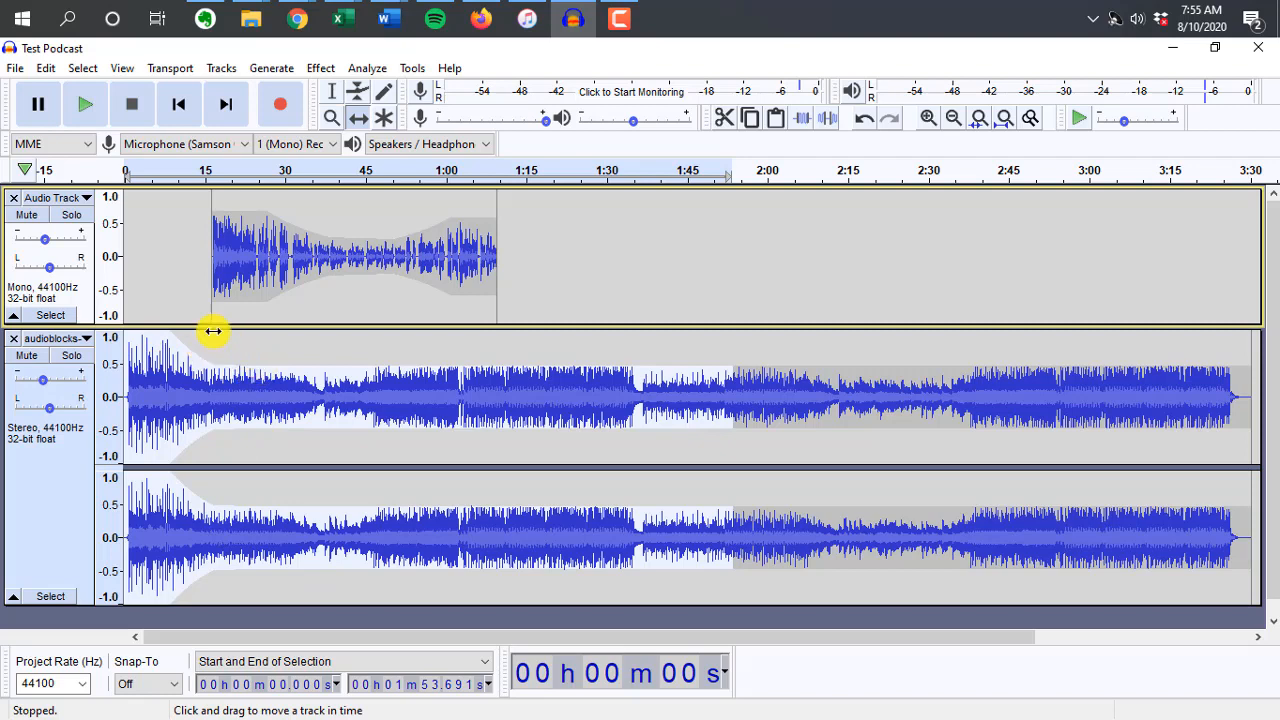
Use the Envelope tool to lower the music's opening level to about 0.8 and raise its volume gradually from about 1:45 to 2:45
{"action": "left_click", "coordinate": [357, 92]}
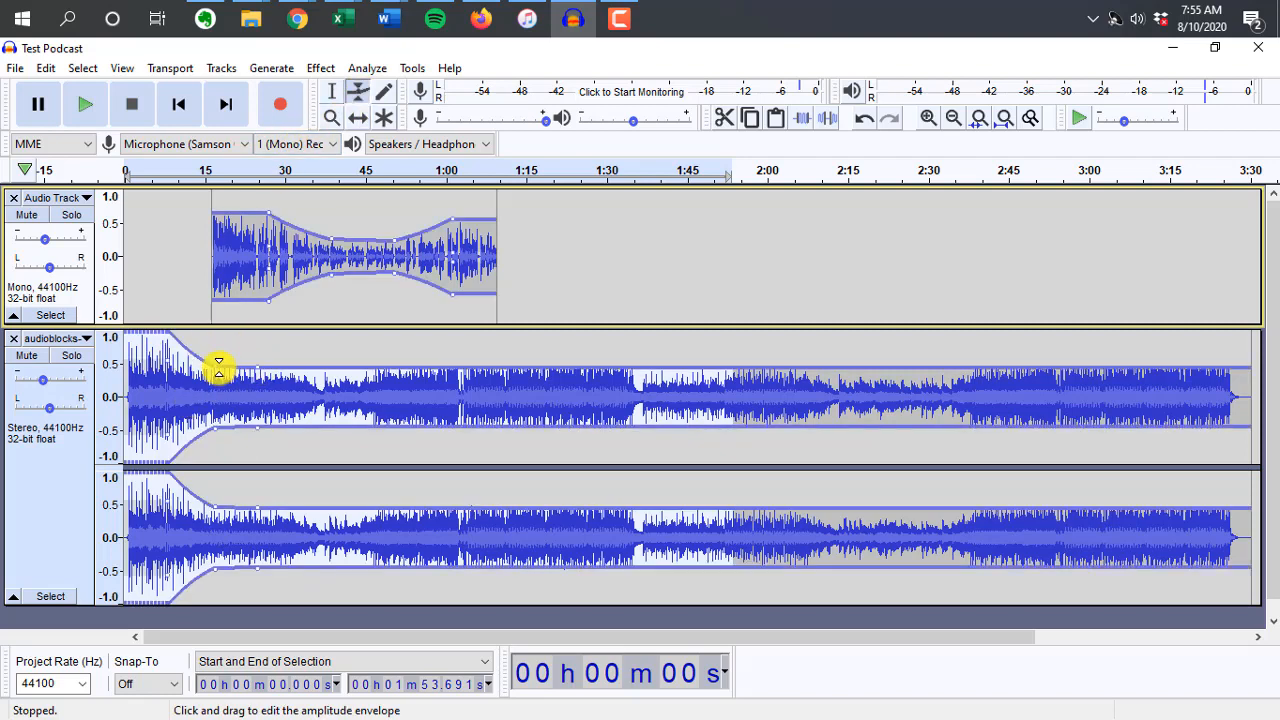
{"action": "left_click_drag", "start_coordinate": [168, 338], "coordinate": [172, 345]}
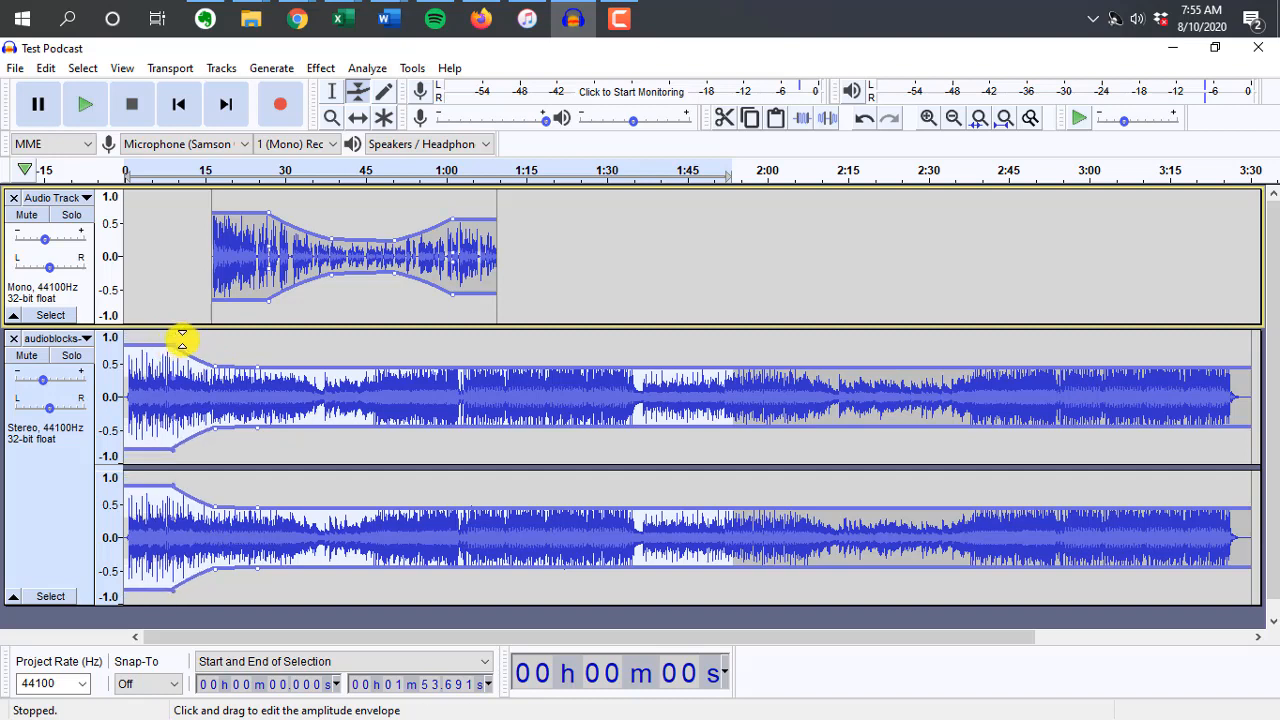
{"action": "left_click_drag", "start_coordinate": [1013, 360], "coordinate": [1010, 352]}
{"action": "left_click_drag", "start_coordinate": [680, 360], "coordinate": [686, 371]}
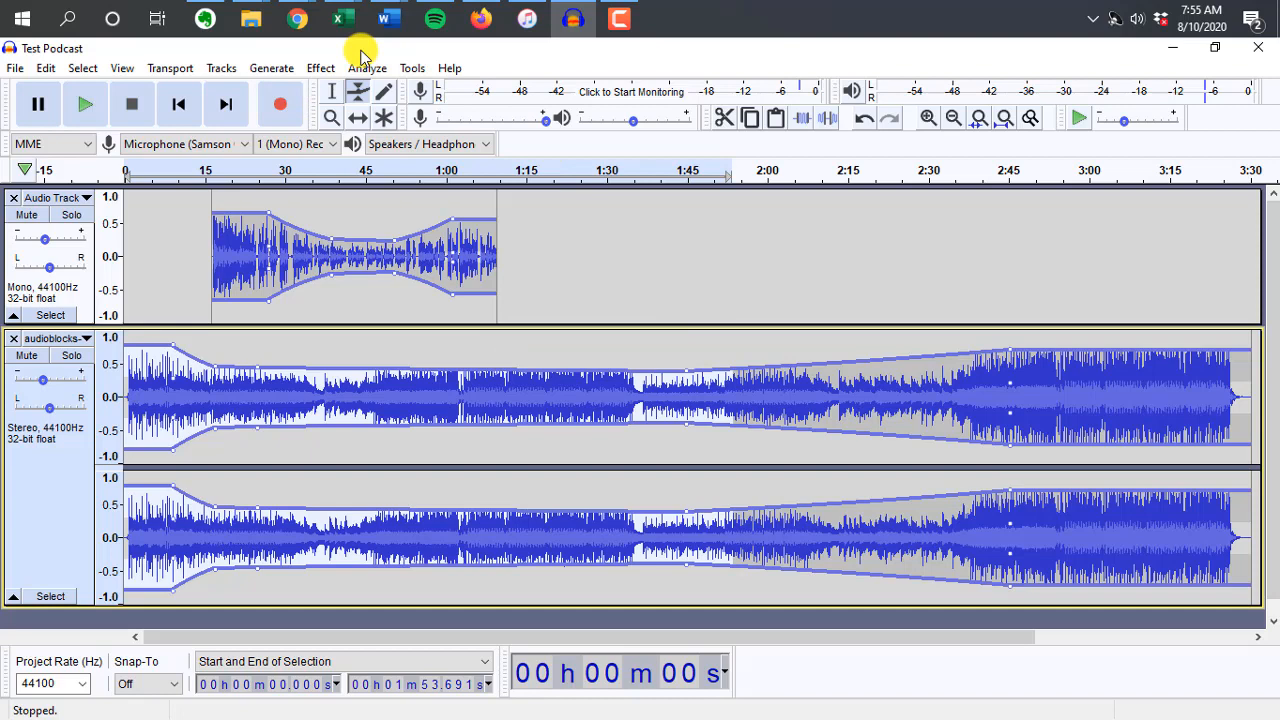
Delete the music after the end of the voice clip, from about 1:10 onward
{"action": "left_click", "coordinate": [333, 92]}
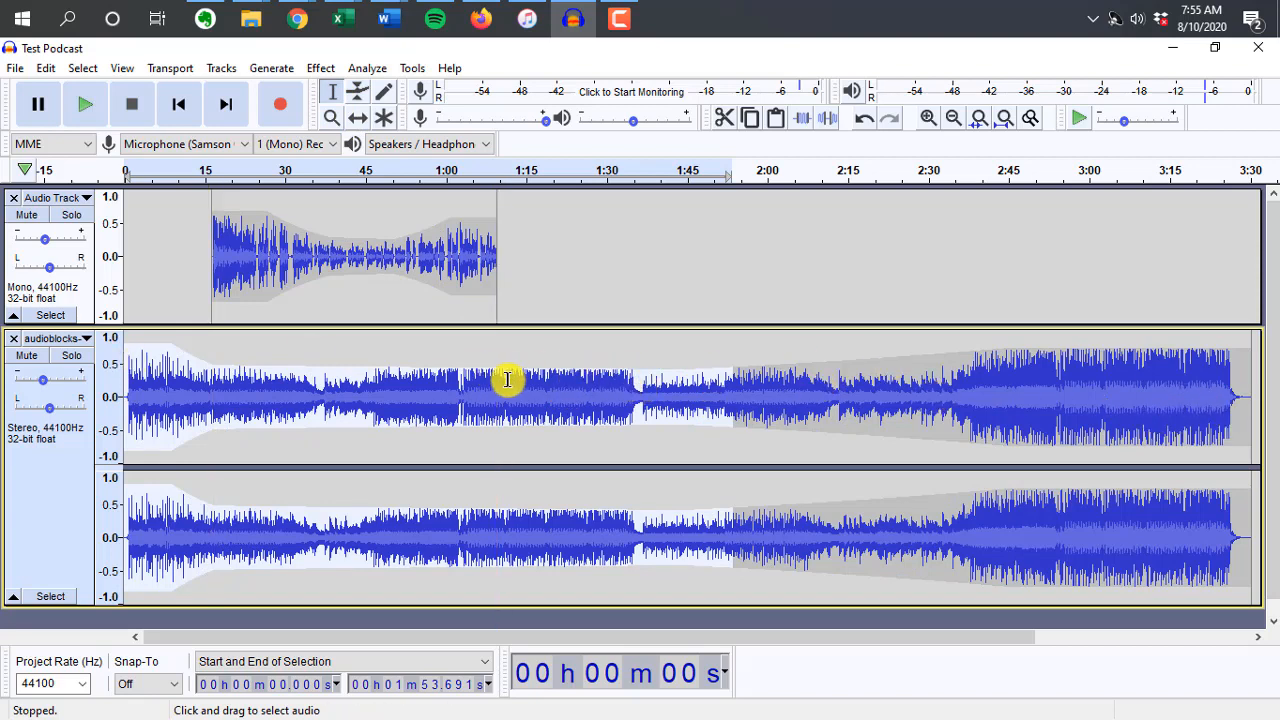
{"action": "left_click_drag", "start_coordinate": [498, 379], "coordinate": [1261, 460]}
{"action": "key", "text": "Delete"}
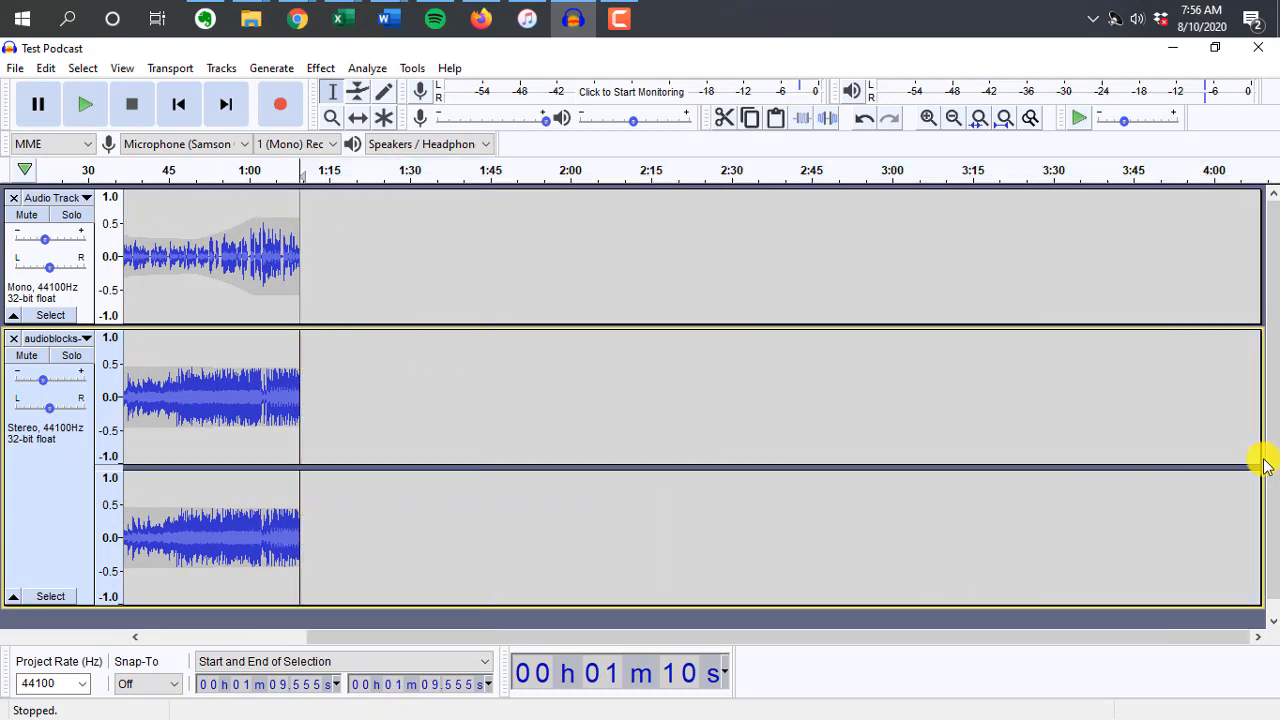
{"action": "left_click_drag", "start_coordinate": [1098, 637], "coordinate": [783, 645]}
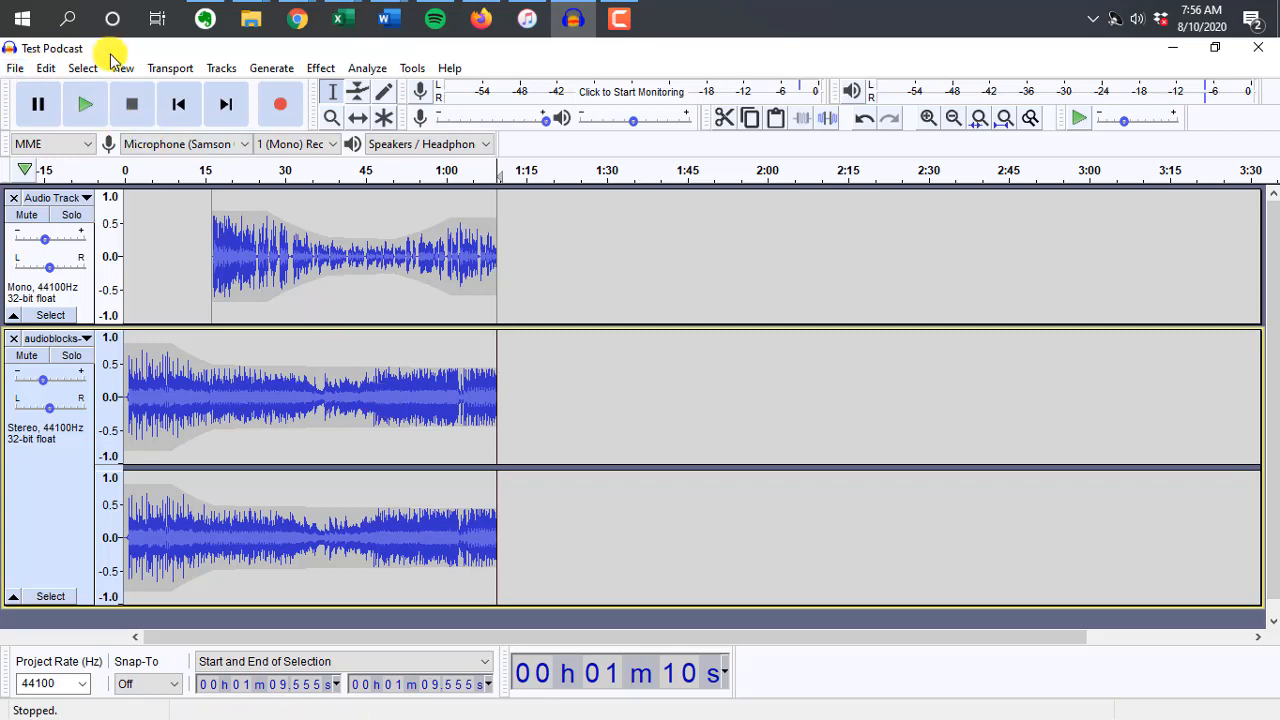
{"action": "mouse_move", "coordinate": [251, 12]}
{"action": "left_click", "coordinate": [151, 86]}
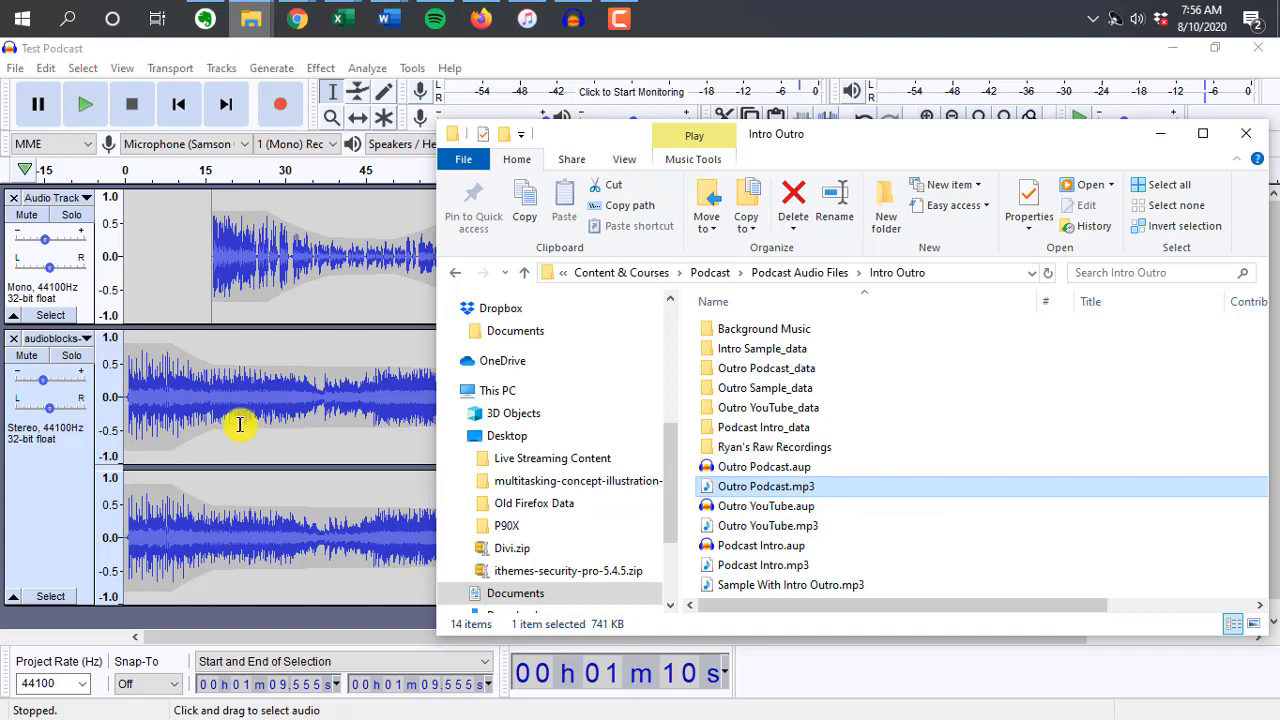
{"action": "left_click", "coordinate": [631, 63]}
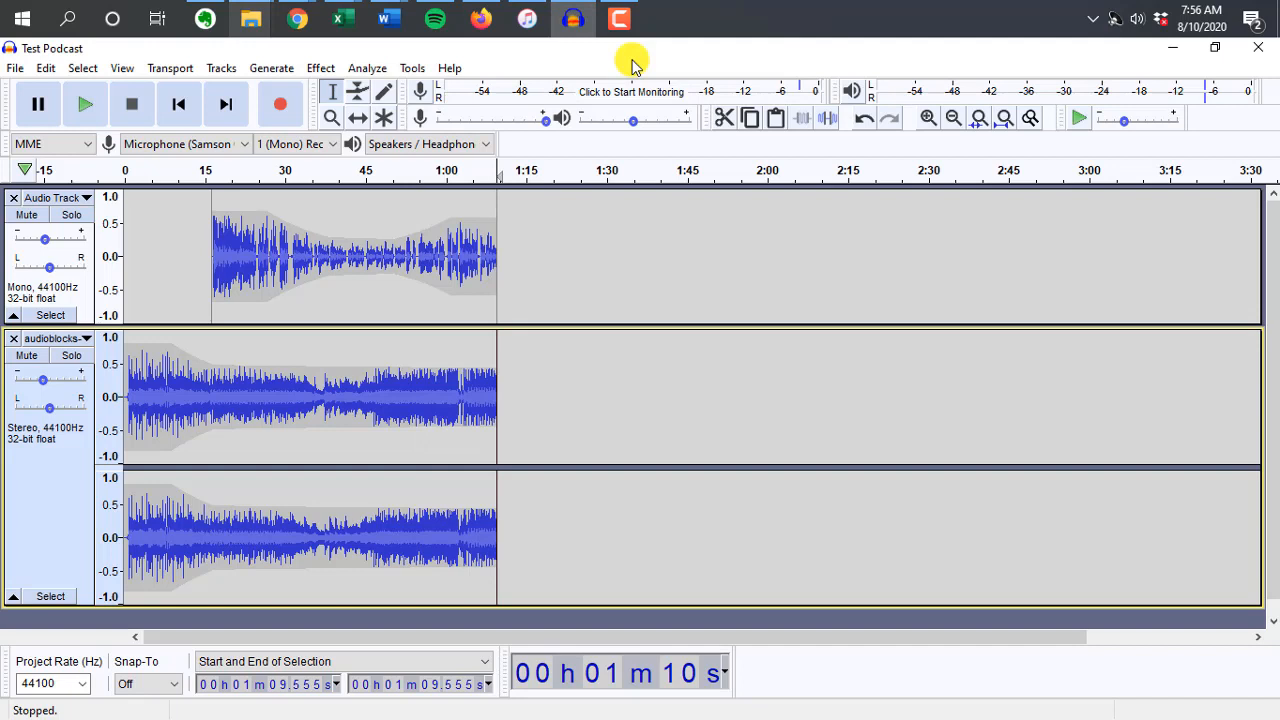